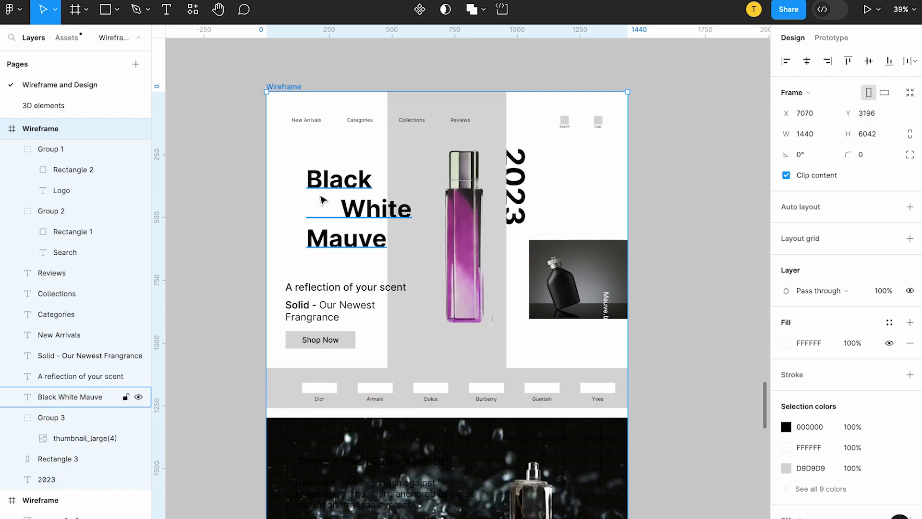
Set the font of the navigation links, the Black White Mauve headline and the two tagline texts to Satoshi
{"action": "left_click", "coordinate": [312, 121]}
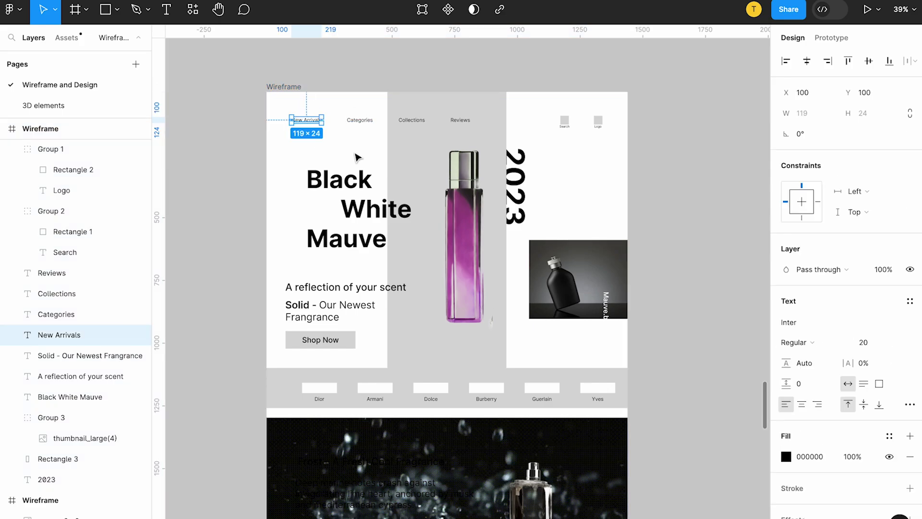
{"action": "left_click", "coordinate": [356, 125]}
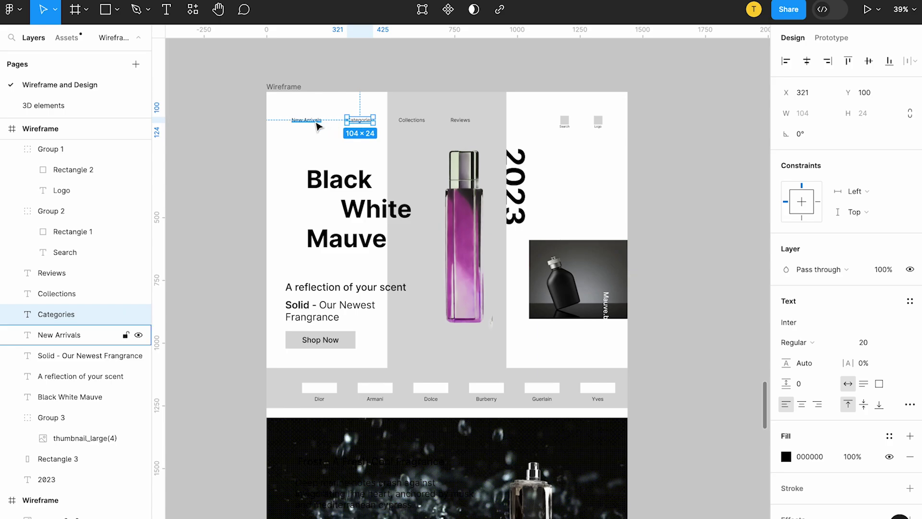
{"action": "left_click", "coordinate": [317, 126]}
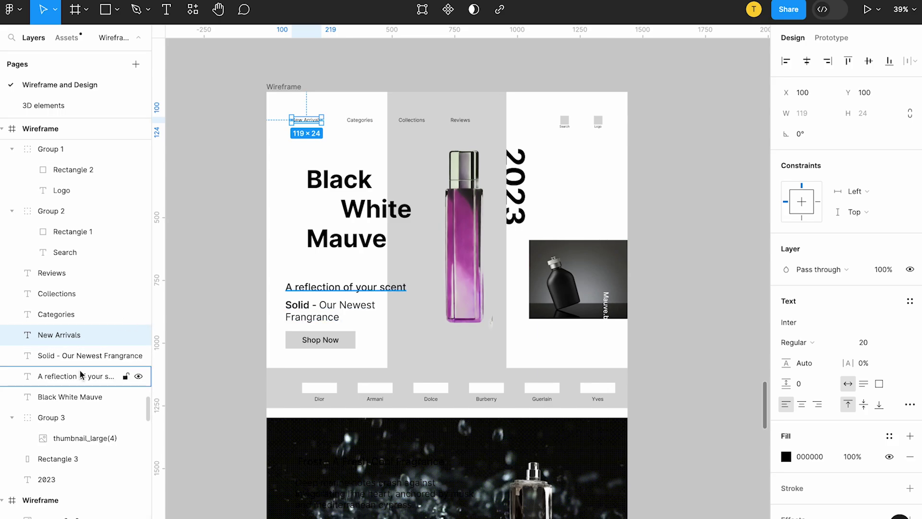
{"action": "left_click", "coordinate": [72, 398]}
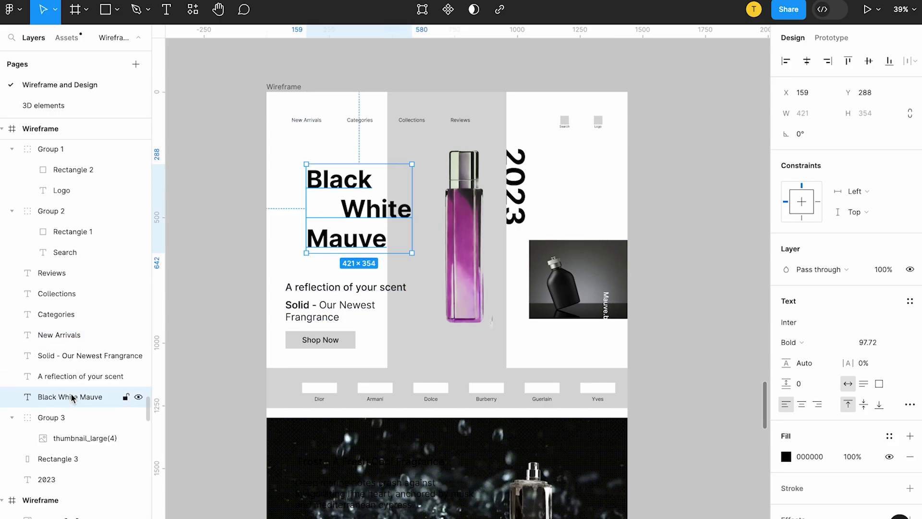
{"action": "left_click", "coordinate": [39, 273], "text": "shift"}
{"action": "left_click", "coordinate": [785, 354]}
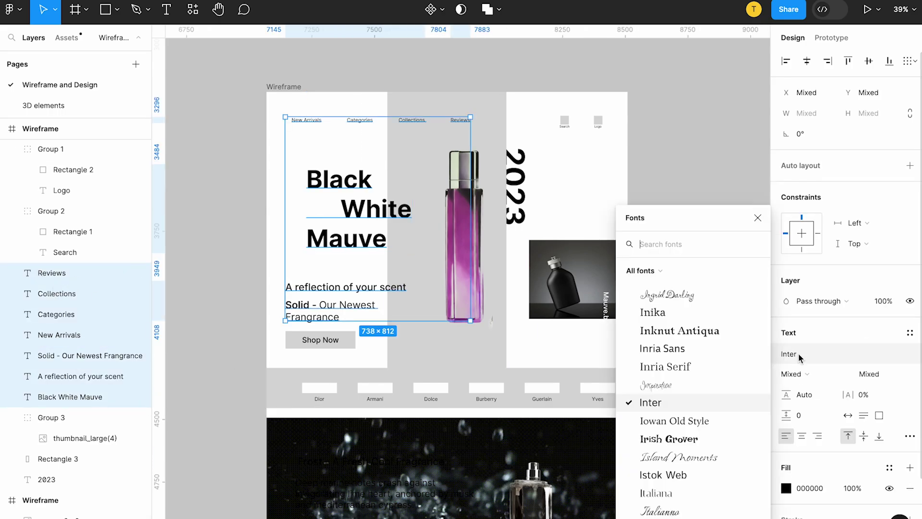
{"action": "type", "text": "sato"}
{"action": "left_click", "coordinate": [634, 267]}
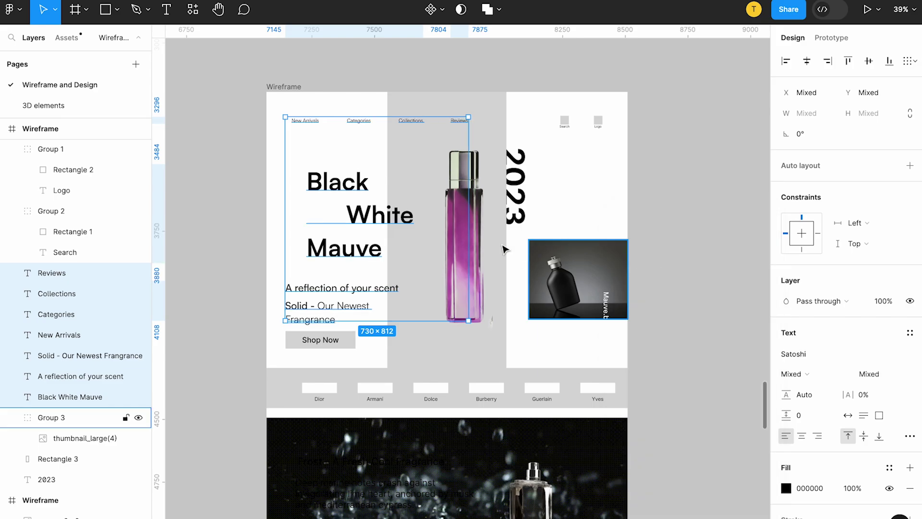
Set the 2023, Search, Logo, Mauve.blogs.in, brand name, Frost heading, perfume card, marine notes description and SHOP BY CATEGORIES texts to Satoshi
{"action": "scroll", "coordinate": [78, 306], "scroll_direction": "up", "scroll_amount": 2}
{"action": "left_click", "coordinate": [67, 316]}
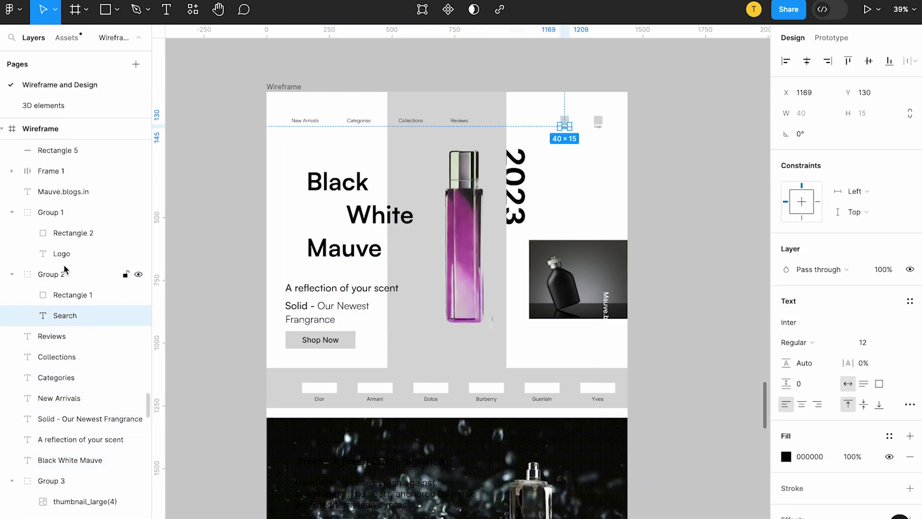
{"action": "left_click", "coordinate": [64, 255]}
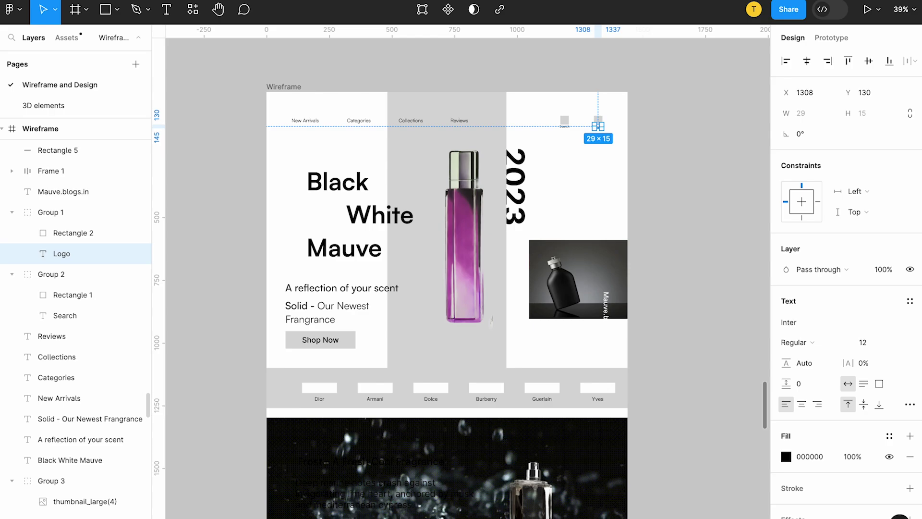
{"action": "left_click", "coordinate": [516, 187]}
{"action": "scroll", "coordinate": [53, 339], "scroll_direction": "up", "scroll_amount": 1}
{"action": "scroll", "coordinate": [72, 451], "scroll_direction": "down", "scroll_amount": 2}
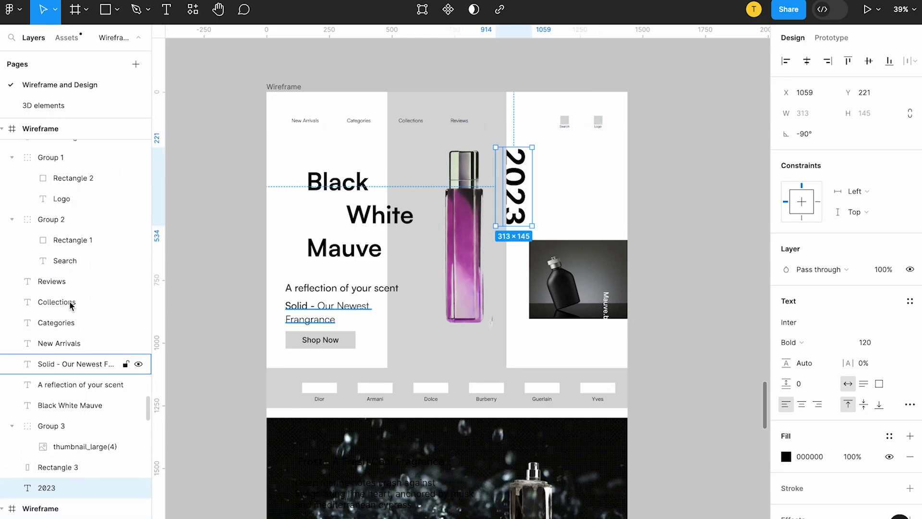
{"action": "left_click", "coordinate": [66, 202], "text": "shift"}
{"action": "scroll", "coordinate": [65, 207], "scroll_direction": "up", "scroll_amount": 1}
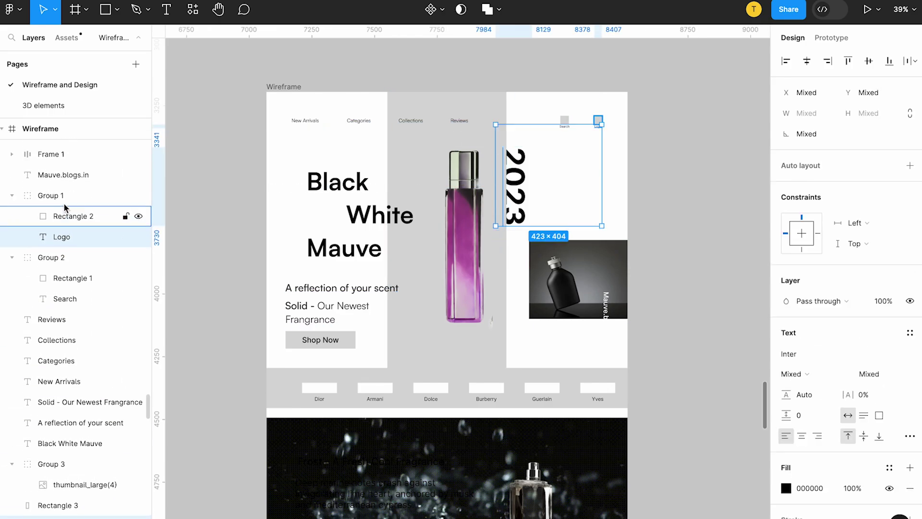
{"action": "scroll", "coordinate": [66, 269], "scroll_direction": "up", "scroll_amount": 1}
{"action": "left_click", "coordinate": [65, 319], "text": "shift"}
{"action": "scroll", "coordinate": [61, 216], "scroll_direction": "up", "scroll_amount": 3}
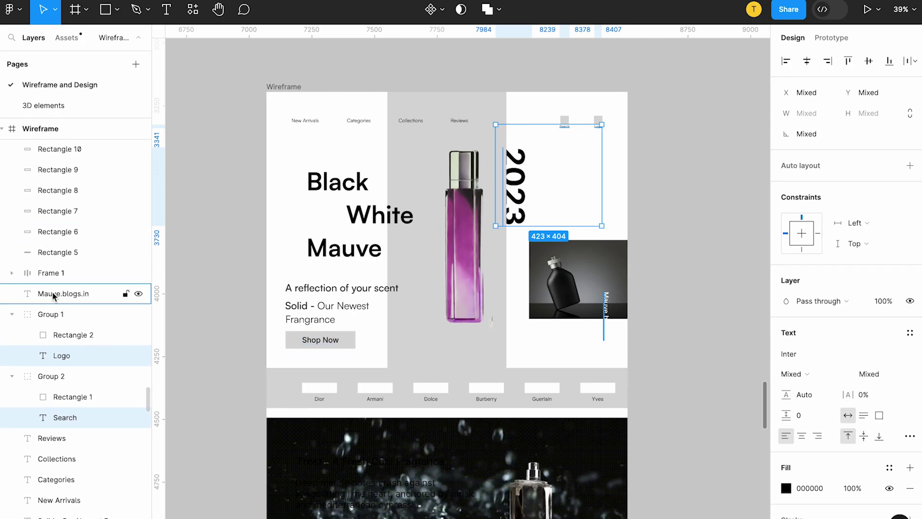
{"action": "left_click", "coordinate": [53, 295], "text": "shift"}
{"action": "scroll", "coordinate": [46, 297], "scroll_direction": "up", "scroll_amount": 5}
{"action": "left_click_drag", "start_coordinate": [45, 322], "coordinate": [45, 220]}
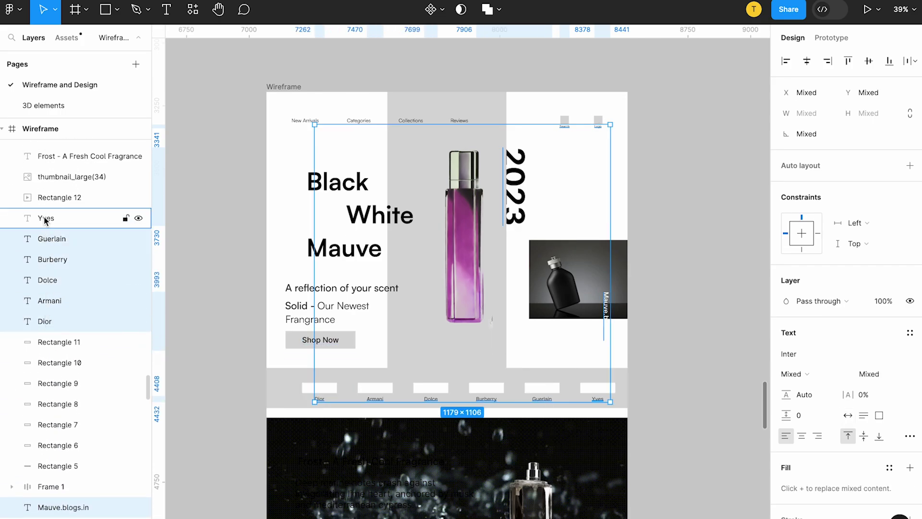
{"action": "left_click", "coordinate": [45, 219], "text": "super"}
{"action": "scroll", "coordinate": [45, 245], "scroll_direction": "up", "scroll_amount": 2}
{"action": "left_click", "coordinate": [46, 270], "text": "super"}
{"action": "scroll", "coordinate": [50, 288], "scroll_direction": "up", "scroll_amount": 2}
{"action": "left_click", "coordinate": [90, 291], "text": "super"}
{"action": "left_click", "coordinate": [93, 271], "text": "super"}
{"action": "scroll", "coordinate": [94, 283], "scroll_direction": "up", "scroll_amount": 3}
{"action": "left_click", "coordinate": [94, 293], "text": "super"}
{"action": "left_click", "coordinate": [94, 272], "text": "super"}
{"action": "left_click", "coordinate": [91, 169], "text": "super"}
{"action": "left_click", "coordinate": [92, 152], "text": "super"}
{"action": "scroll", "coordinate": [91, 158], "scroll_direction": "up", "scroll_amount": 4}
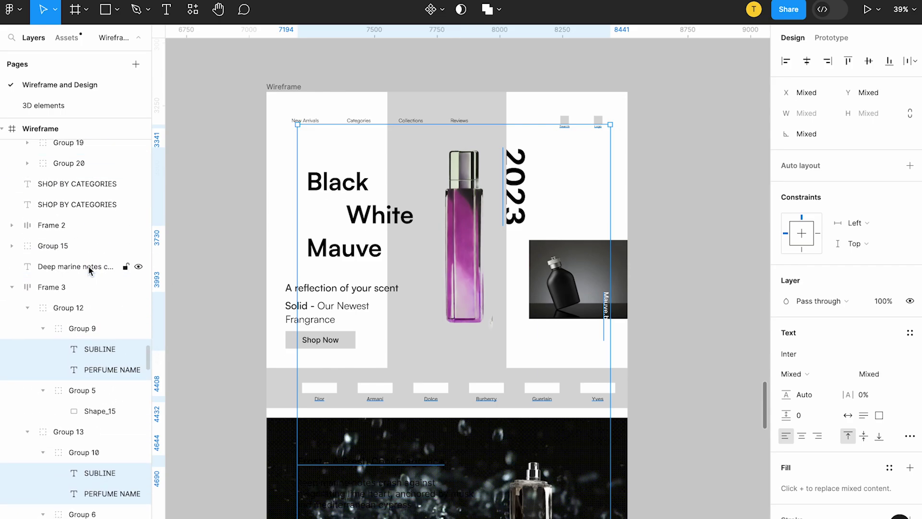
{"action": "left_click_drag", "start_coordinate": [88, 271], "coordinate": [97, 225]}
{"action": "left_click", "coordinate": [788, 353]}
{"action": "type", "text": "sa"}
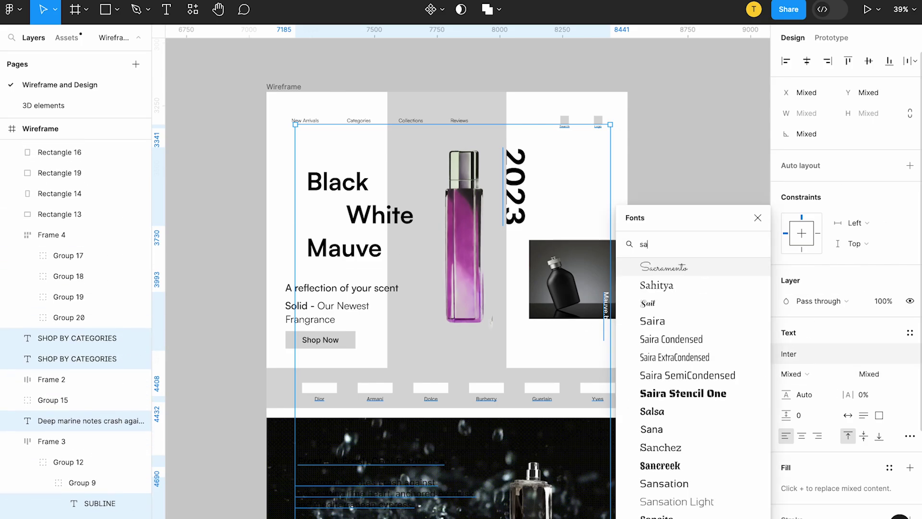
{"action": "type", "text": "to"}
{"action": "left_click", "coordinate": [706, 262]}
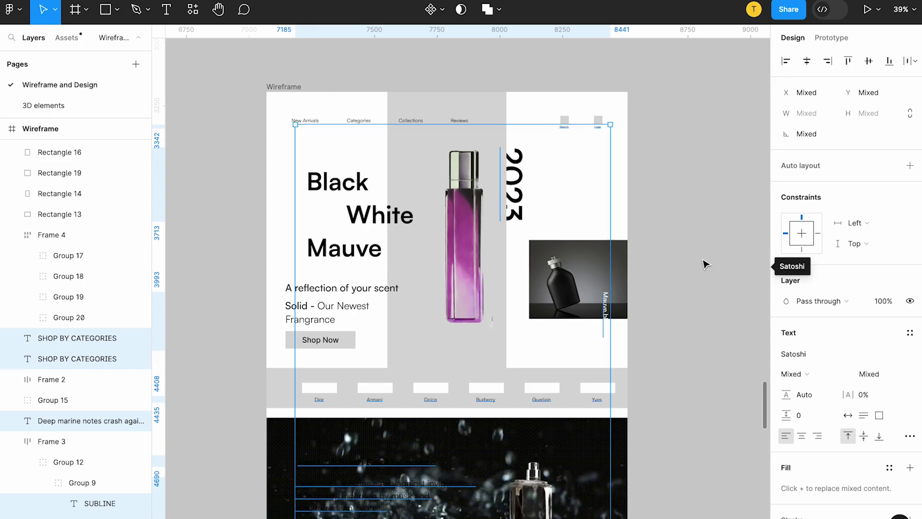
Set the three texts in Group 15, from COME CLOSER to CRUELTY FREE, to the Satoshi font
{"action": "left_click", "coordinate": [9, 400]}
{"action": "left_click", "coordinate": [91, 462]}
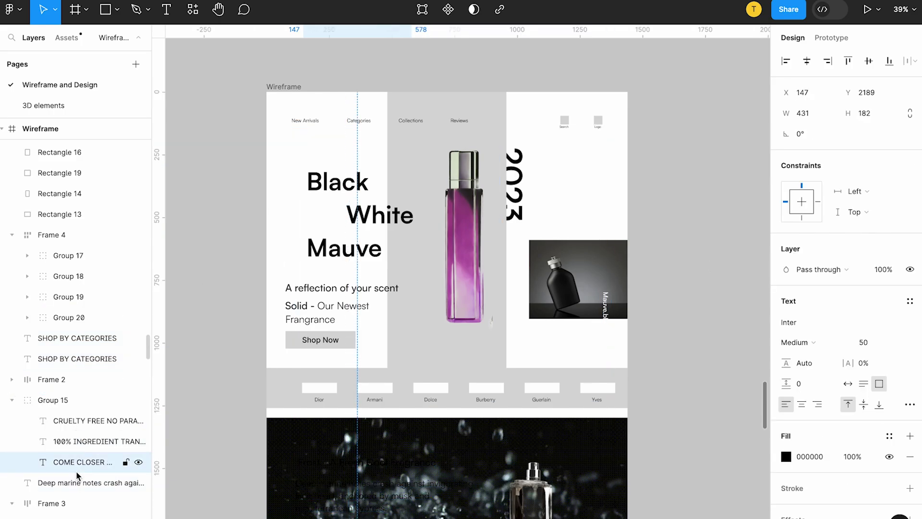
{"action": "left_click", "coordinate": [91, 420], "text": "shift"}
{"action": "left_click", "coordinate": [788, 354]}
{"action": "type", "text": "sato"}
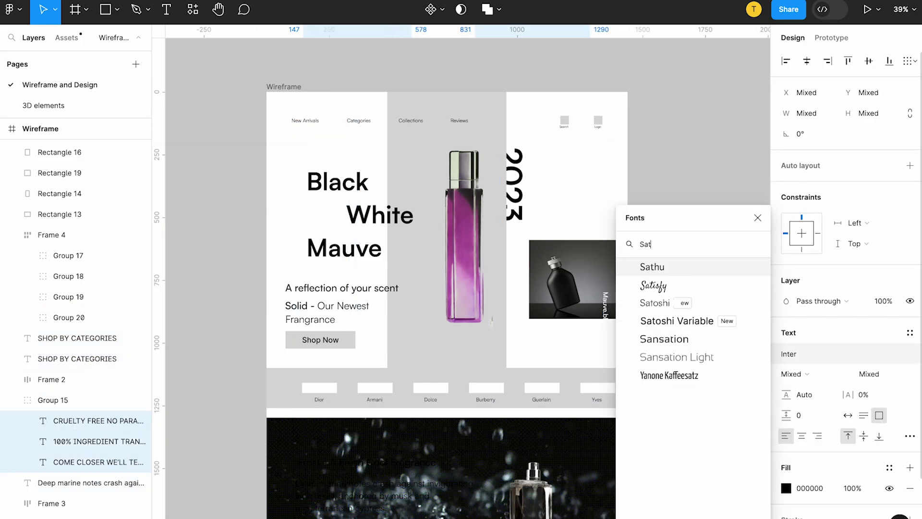
{"action": "left_click", "coordinate": [663, 263]}
Set the font of the Shop Now text inside Frame 2 to Satoshi
{"action": "left_click", "coordinate": [67, 400]}
{"action": "scroll", "coordinate": [58, 216], "scroll_direction": "up", "scroll_amount": 5}
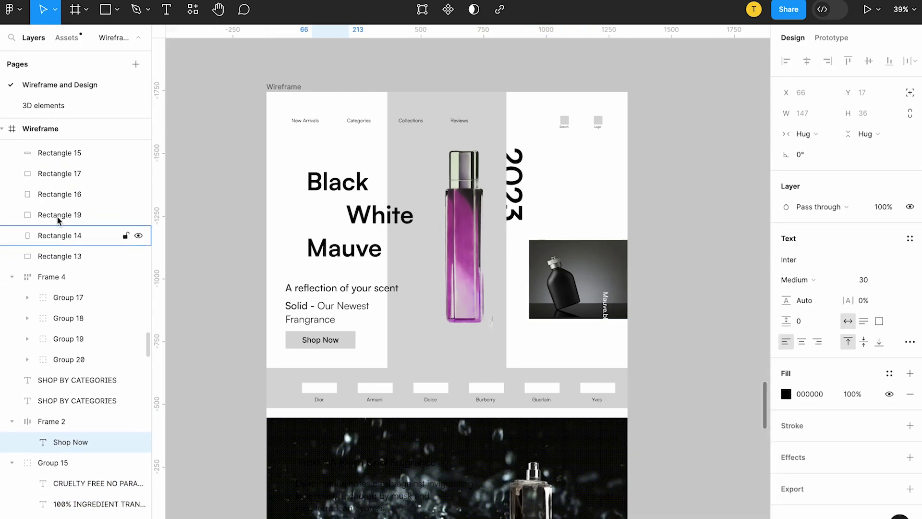
{"action": "left_click", "coordinate": [12, 234]}
{"action": "scroll", "coordinate": [33, 257], "scroll_direction": "up", "scroll_amount": 4}
{"action": "scroll", "coordinate": [67, 236], "scroll_direction": "up", "scroll_amount": 7}
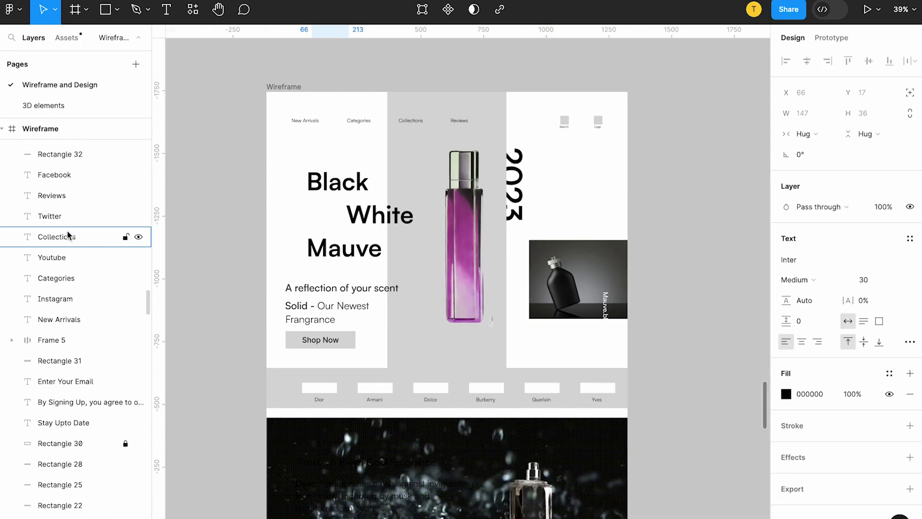
{"action": "left_click", "coordinate": [789, 259]}
{"action": "type", "text": "Sat"}
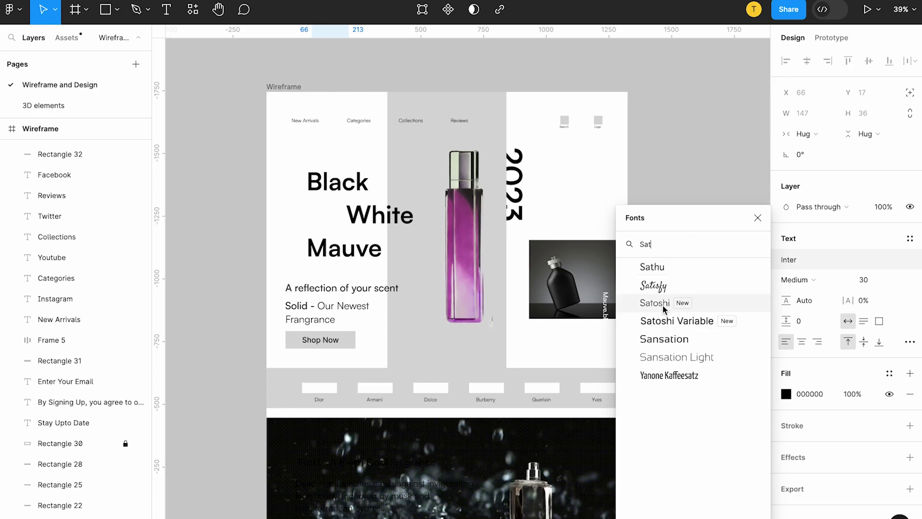
{"action": "left_click", "coordinate": [203, 262]}
Set the font of the footer's newsletter texts, page links and social media links to Satoshi
{"action": "left_click", "coordinate": [56, 340]}
{"action": "left_click", "coordinate": [56, 319]}
{"action": "left_click", "coordinate": [50, 425]}
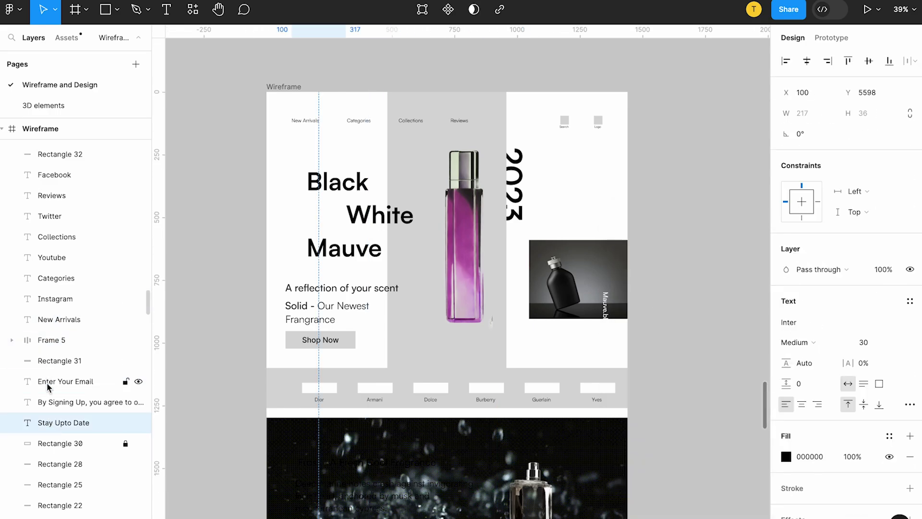
{"action": "left_click", "coordinate": [48, 387], "text": "shift"}
{"action": "left_click", "coordinate": [63, 319], "text": "ctrl"}
{"action": "left_click", "coordinate": [62, 174], "text": "shift"}
{"action": "scroll", "coordinate": [79, 199], "scroll_direction": "up", "scroll_amount": 4}
{"action": "left_click", "coordinate": [55, 338], "text": "super"}
{"action": "scroll", "coordinate": [50, 277], "scroll_direction": "up", "scroll_amount": 5}
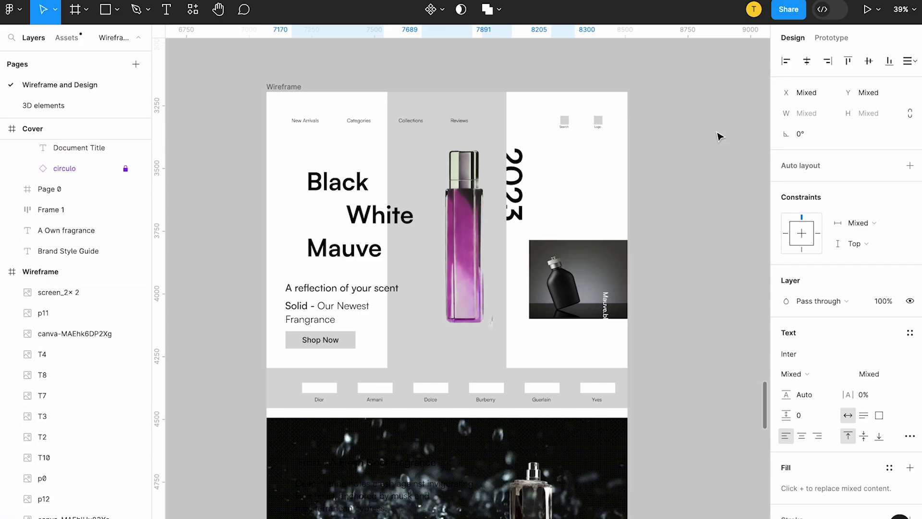
{"action": "left_click", "coordinate": [789, 354]}
{"action": "type", "text": "Sat"}
{"action": "left_click", "coordinate": [644, 303]}
Change the fill of the grey rectangle behind the purple bottle from solid to a linear gradient
{"action": "scroll", "coordinate": [676, 207], "scroll_direction": "up", "scroll_amount": 5}
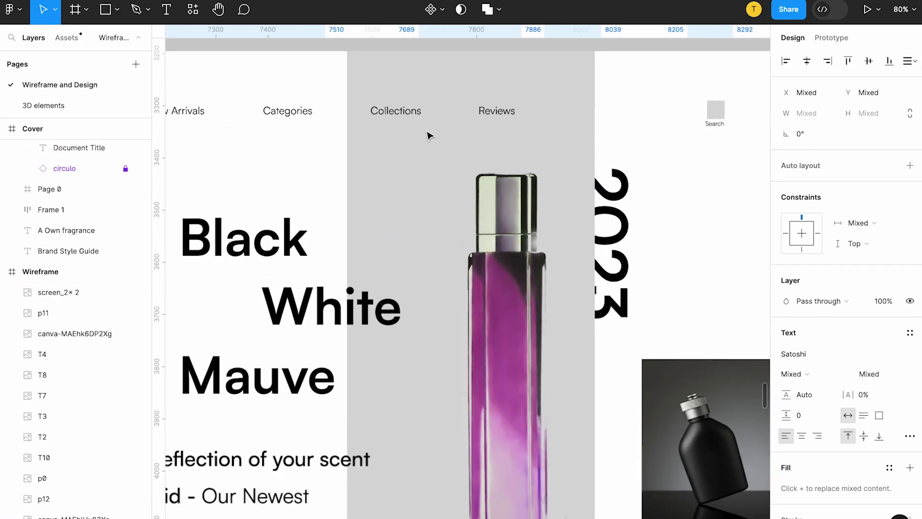
{"action": "left_click", "coordinate": [434, 227]}
{"action": "scroll", "coordinate": [435, 227], "scroll_direction": "right", "scroll_amount": 2}
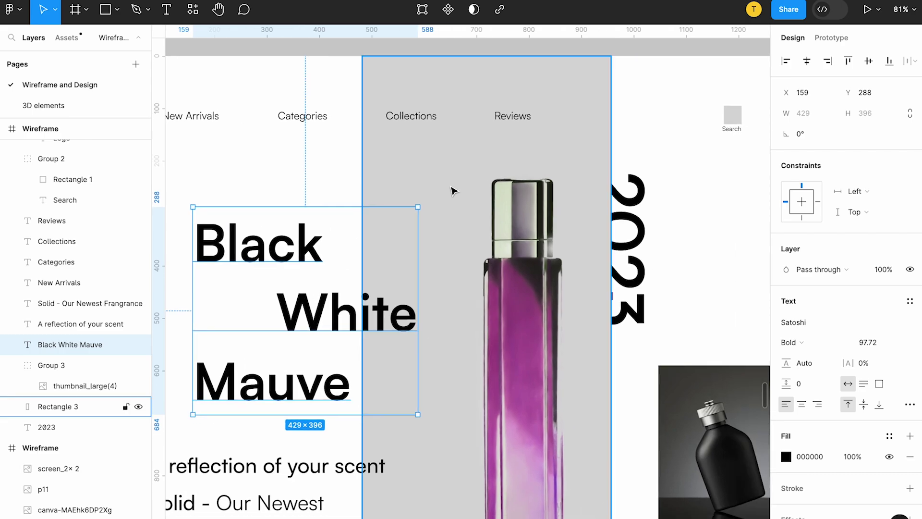
{"action": "left_click", "coordinate": [456, 182]}
{"action": "left_click", "coordinate": [421, 191]}
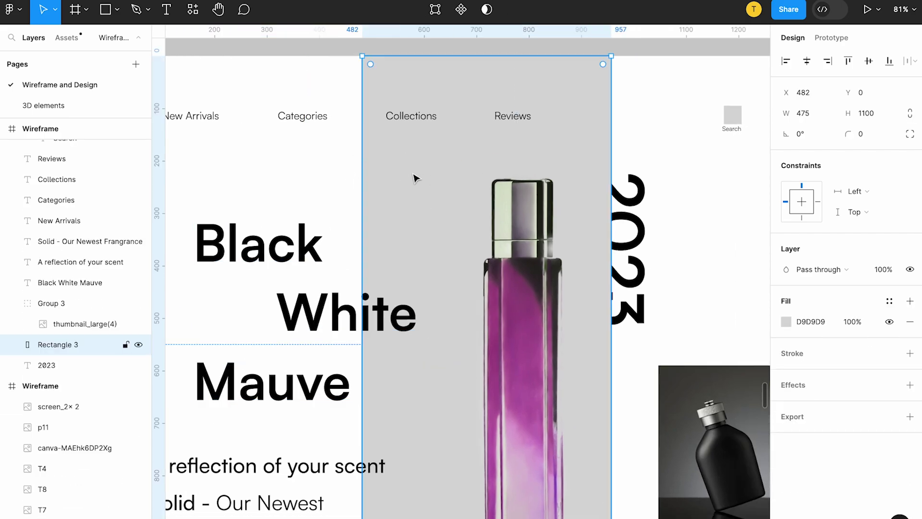
{"action": "left_click", "coordinate": [786, 321]}
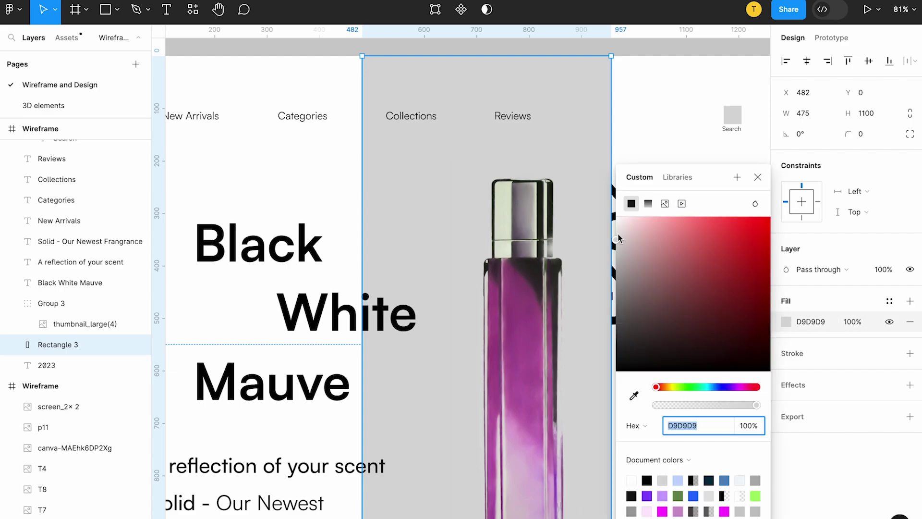
{"action": "left_click", "coordinate": [648, 143]}
Reorient the rectangle's linear gradient so it runs nearly horizontally between its two vertical edges
{"action": "left_click_drag", "start_coordinate": [412, 146], "coordinate": [362, 229]}
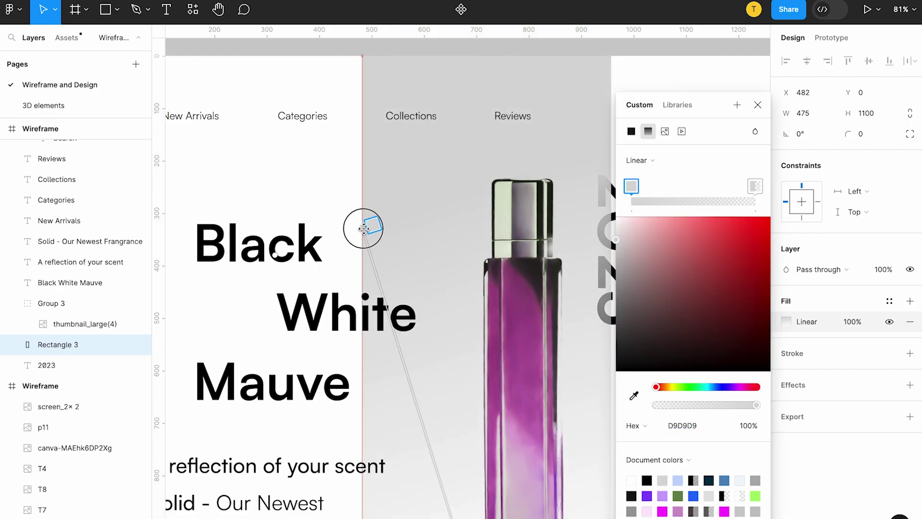
{"action": "scroll", "coordinate": [375, 250], "scroll_direction": "right", "scroll_amount": 2}
{"action": "scroll", "coordinate": [380, 259], "scroll_direction": "down", "scroll_amount": 3}
{"action": "left_click_drag", "start_coordinate": [371, 472], "coordinate": [500, 77]}
{"action": "scroll", "coordinate": [401, 181], "scroll_direction": "up", "scroll_amount": 5}
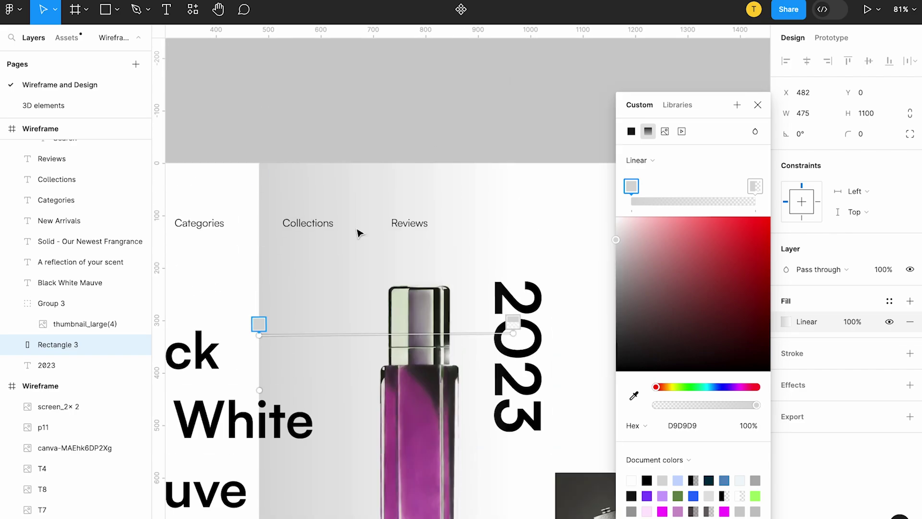
{"action": "left_click_drag", "start_coordinate": [260, 336], "coordinate": [259, 348]}
{"action": "left_click_drag", "start_coordinate": [513, 333], "coordinate": [508, 354]}
Make the gradient's end stop a fully opaque lighter grey and set its start stop to CACACA
{"action": "left_click_drag", "start_coordinate": [693, 405], "coordinate": [793, 405]}
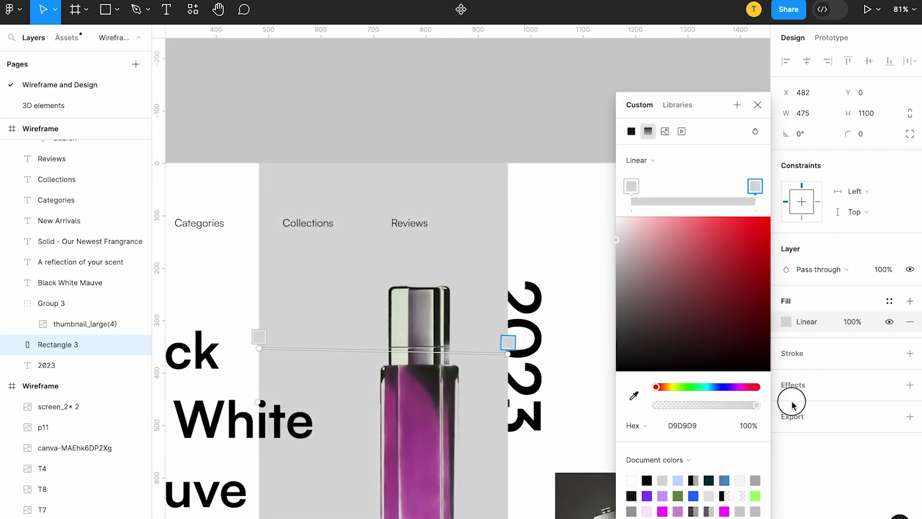
{"action": "mouse_move", "coordinate": [620, 245]}
{"action": "left_mouse_down"}
{"action": "mouse_move", "coordinate": [613, 227]}
{"action": "mouse_move", "coordinate": [609, 249]}
{"action": "left_mouse_up"}
{"action": "left_click", "coordinate": [631, 187]}
{"action": "left_click", "coordinate": [466, 87]}
{"action": "scroll", "coordinate": [317, 327], "scroll_direction": "down", "scroll_amount": 5}
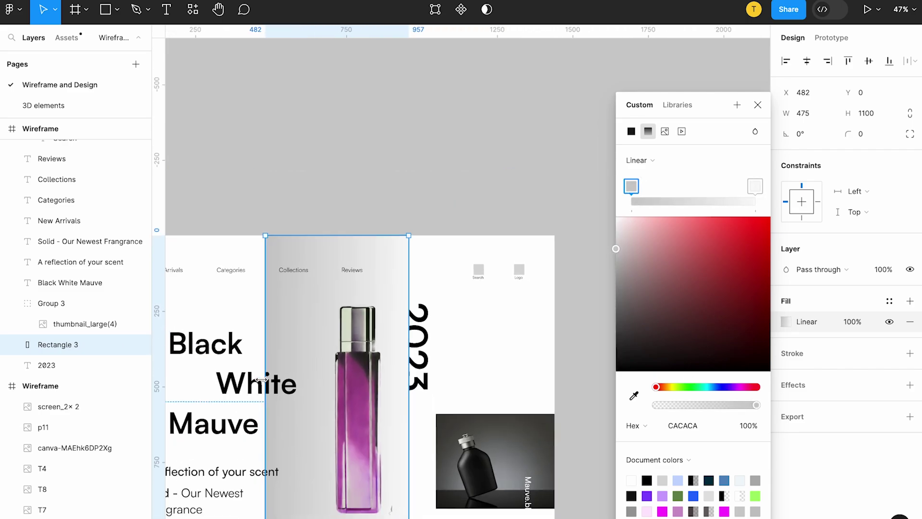
Move the vertical 2023 text to X 1074, Y 228 and set its font weight to Black
{"action": "scroll", "coordinate": [344, 324], "scroll_direction": "down", "scroll_amount": 3}
{"action": "left_click", "coordinate": [457, 225]}
{"action": "left_click_drag", "start_coordinate": [467, 226], "coordinate": [471, 228]}
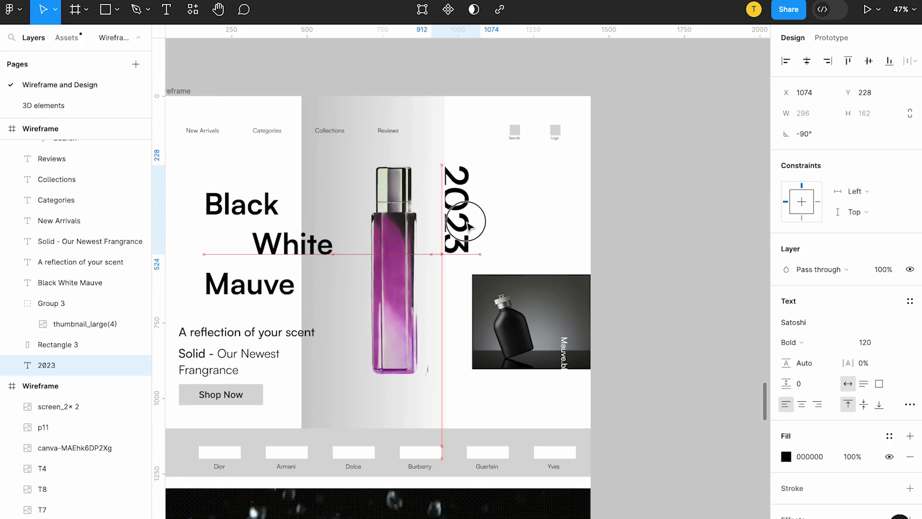
{"action": "left_click", "coordinate": [790, 342]}
{"action": "left_click", "coordinate": [793, 360]}
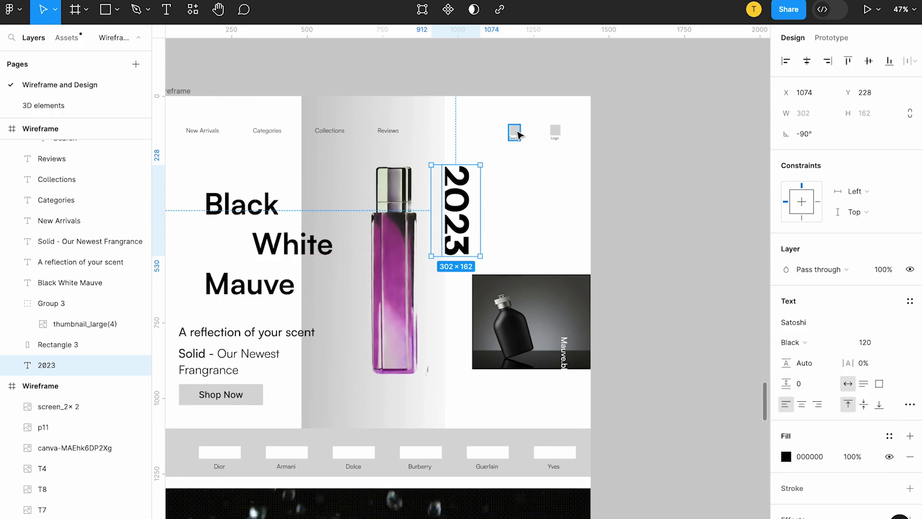
Delete the grey placeholder squares above the Search and Logo labels, keeping the labels
{"action": "left_click", "coordinate": [514, 133]}
{"action": "scroll", "coordinate": [519, 134], "scroll_direction": "up", "scroll_amount": 5}
{"action": "left_click", "coordinate": [627, 139], "text": "shift"}
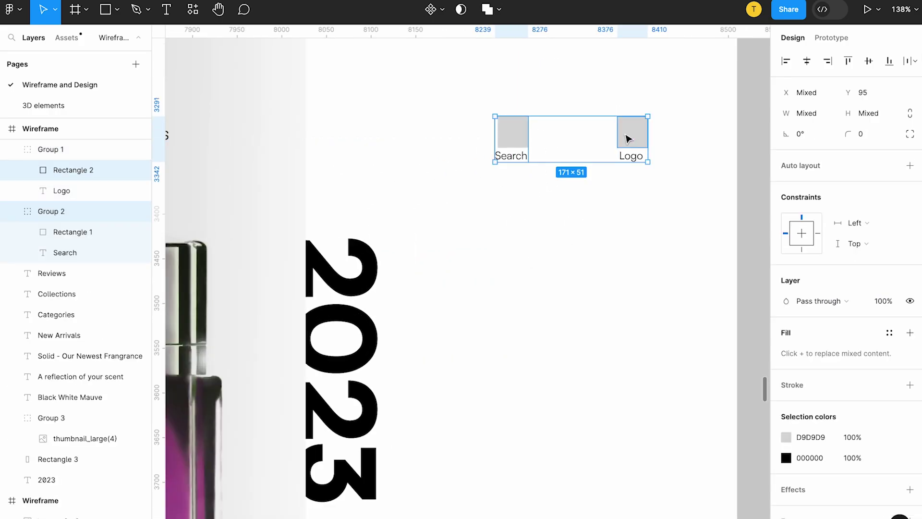
{"action": "key", "text": "Delete"}
{"action": "key", "text": "ctrl+z"}
{"action": "left_click", "coordinate": [515, 144], "text": "shift"}
{"action": "left_click", "coordinate": [513, 144], "text": "shift"}
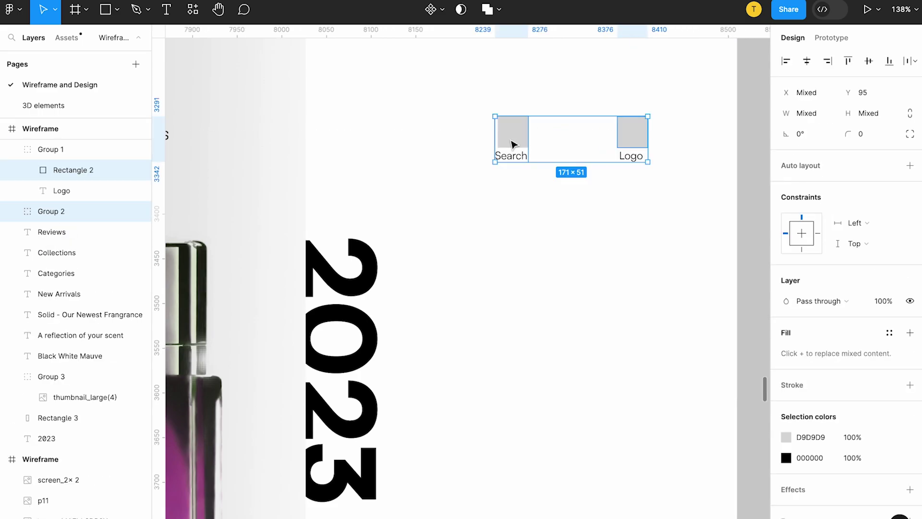
{"action": "double_click", "coordinate": [513, 144], "text": "shift"}
{"action": "key", "text": "Escape"}
{"action": "scroll", "coordinate": [515, 153], "scroll_direction": "down", "scroll_amount": 10}
Search the component assets for "Logo"
{"action": "left_click", "coordinate": [66, 38]}
{"action": "type", "text": "l"}
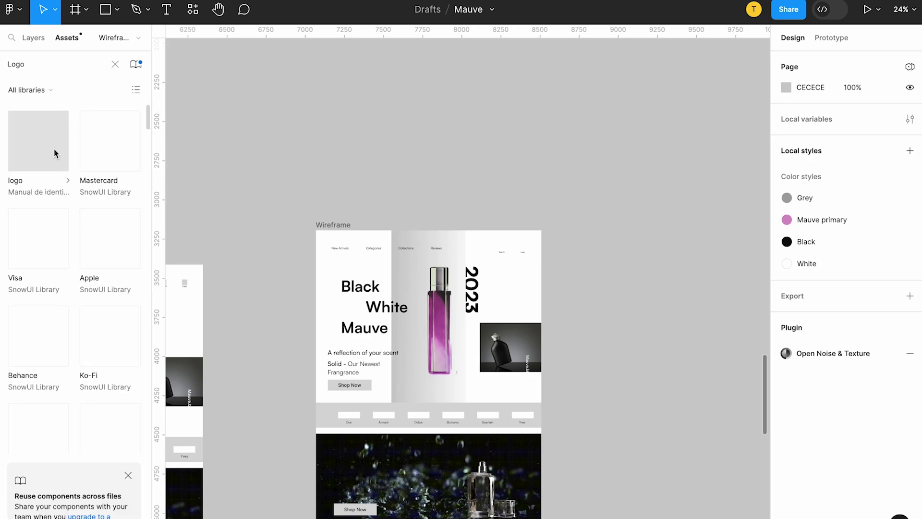
{"action": "type", "text": "ogo"}
{"action": "scroll", "coordinate": [49, 150], "scroll_direction": "down", "scroll_amount": 5}
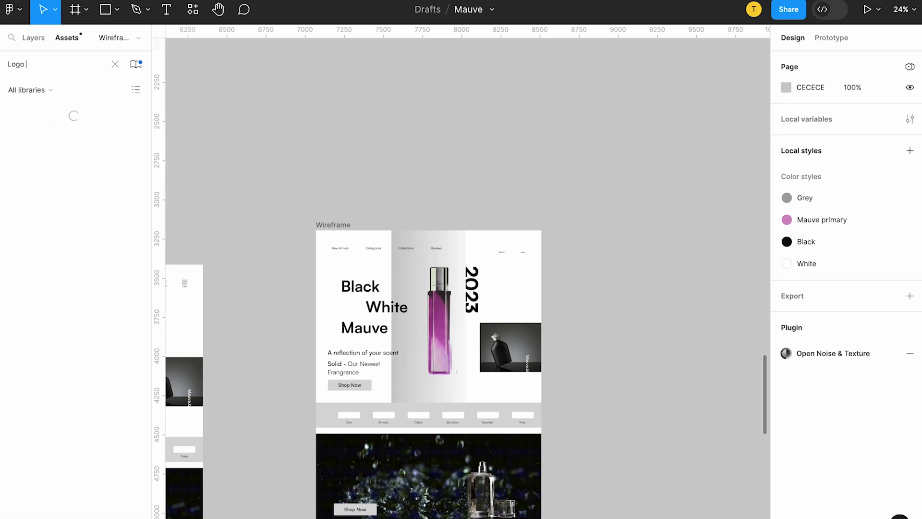
Try placing the Logo Mauve component near the Search and Logo labels
{"action": "type", "text": "mauve"}
{"action": "left_click_drag", "start_coordinate": [38, 141], "coordinate": [500, 251]}
{"action": "scroll", "coordinate": [500, 252], "scroll_direction": "up", "scroll_amount": 6}
{"action": "left_click_drag", "start_coordinate": [571, 308], "coordinate": [482, 243]}
{"action": "key", "text": "ctrl+z"}
{"action": "key", "text": "ctrl+z"}
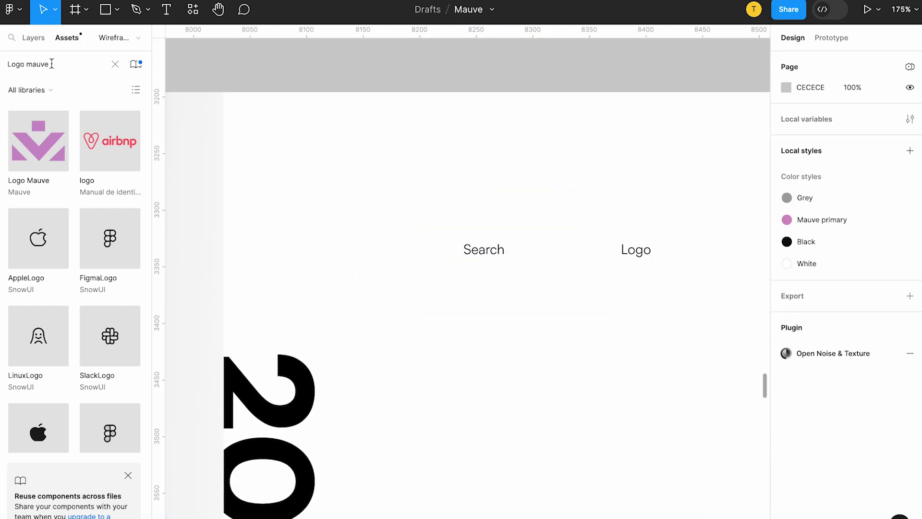
Find the Logo white component, place it above the Logo label and scale it down to about 33 × 25
{"action": "type", "text": "White"}
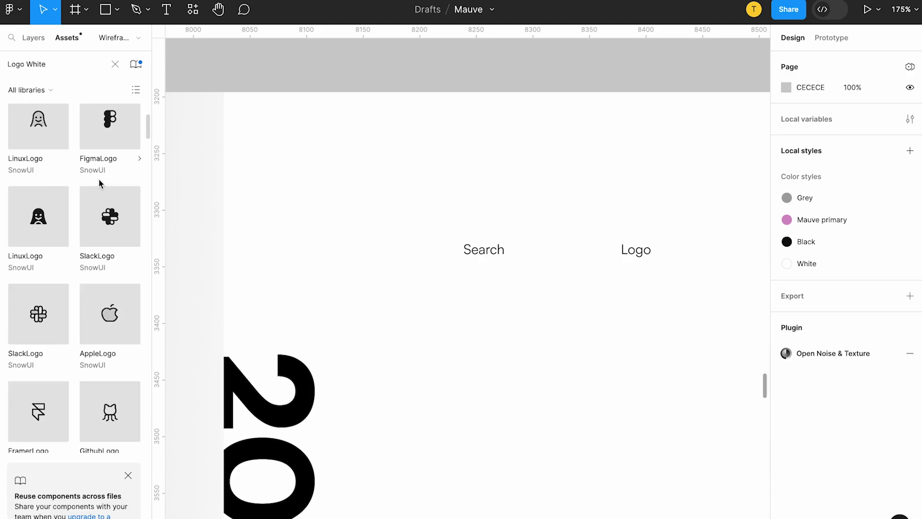
{"action": "scroll", "coordinate": [58, 289], "scroll_direction": "up", "scroll_amount": 5}
{"action": "left_click_drag", "start_coordinate": [44, 155], "coordinate": [618, 206]}
{"action": "scroll", "coordinate": [595, 206], "scroll_direction": "right", "scroll_amount": 2}
{"action": "key", "text": "k"}
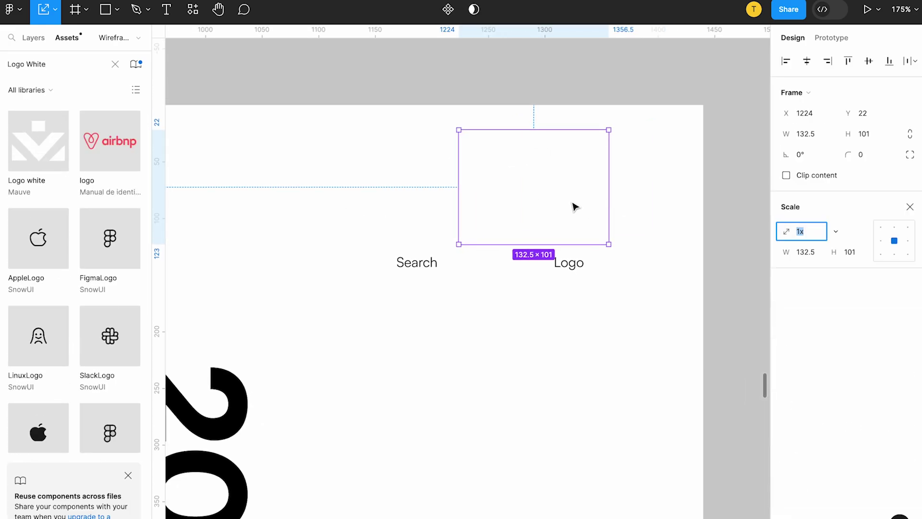
{"action": "mouse_move", "coordinate": [455, 128]}
{"action": "left_mouse_down"}
{"action": "mouse_move", "coordinate": [576, 215]}
{"action": "mouse_move", "coordinate": [546, 231]}
{"action": "mouse_move", "coordinate": [575, 242]}
{"action": "mouse_move", "coordinate": [570, 266]}
{"action": "left_mouse_up"}
Draw a circle about 46 × 46 over the white logo and send it behind the logo
{"action": "left_click", "coordinate": [117, 9]}
{"action": "left_click", "coordinate": [81, 85]}
{"action": "right_click", "coordinate": [574, 226]}
{"action": "left_click", "coordinate": [613, 286]}
{"action": "scroll", "coordinate": [570, 243], "scroll_direction": "up", "scroll_amount": 5}
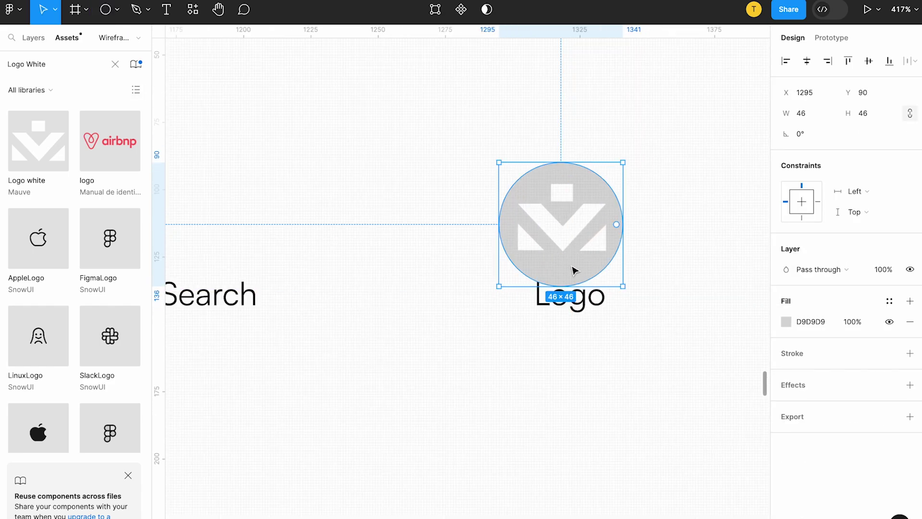
Apply the Black color style to the circle behind the logo
{"action": "key", "text": "Tab"}
{"action": "key", "text": "Tab"}
{"action": "left_click", "coordinate": [622, 235]}
{"action": "left_click", "coordinate": [889, 301]}
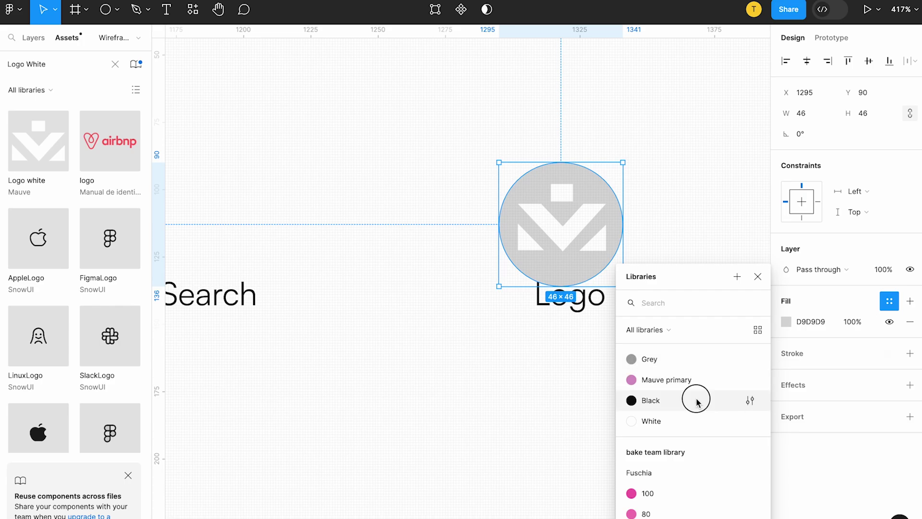
{"action": "left_click", "coordinate": [696, 400]}
Delete the Logo text label below the circle
{"action": "left_click", "coordinate": [577, 310]}
{"action": "key", "text": "Delete"}
{"action": "scroll", "coordinate": [549, 232], "scroll_direction": "down", "scroll_amount": 5}
Apply the Mauve primary color style to the circle behind the logo
{"action": "left_click", "coordinate": [556, 248]}
{"action": "left_click", "coordinate": [785, 302]}
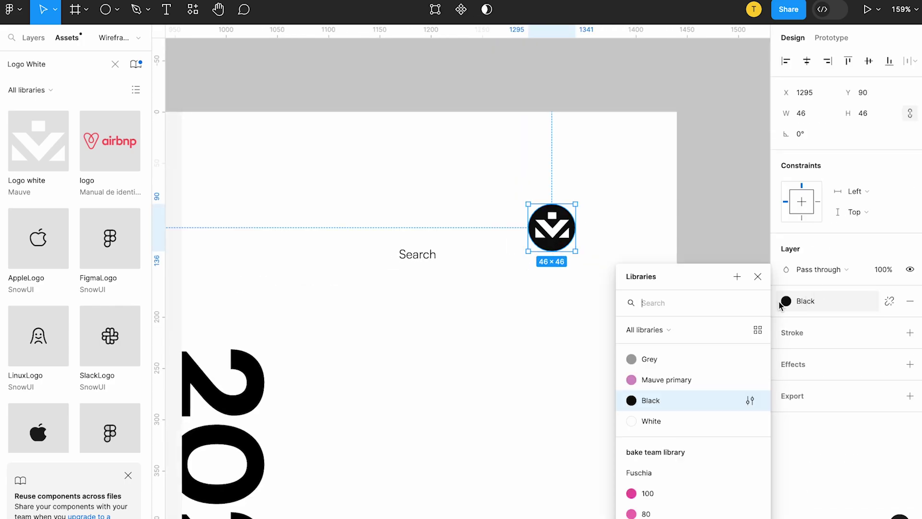
{"action": "left_click", "coordinate": [666, 379]}
{"action": "left_click", "coordinate": [597, 245]}
Adjust the white logo's position inside the mauve circle and group the two together
{"action": "left_click", "coordinate": [556, 222]}
{"action": "scroll", "coordinate": [557, 201], "scroll_direction": "up", "scroll_amount": 5}
{"action": "left_click_drag", "start_coordinate": [554, 265], "coordinate": [555, 270]}
{"action": "left_click", "coordinate": [565, 224], "text": "shift"}
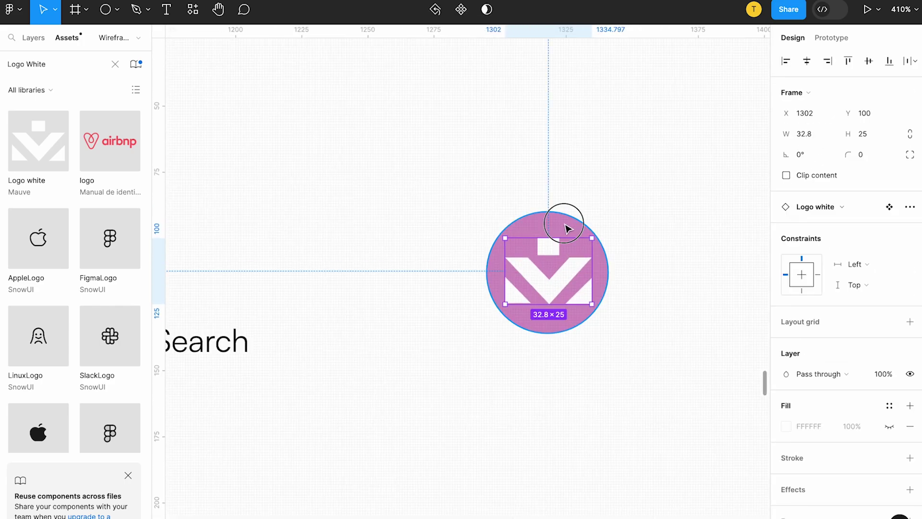
{"action": "key", "text": "ctrl+g"}
Nudge the grouped logo down about 10 px and fine-tune its horizontal position
{"action": "scroll", "coordinate": [565, 224], "scroll_direction": "down", "scroll_amount": 5}
{"action": "key", "text": "Right"}
{"action": "key", "text": "Right"}
{"action": "key", "text": "Right"}
{"action": "key", "text": "Right"}
{"action": "key", "text": "Right"}
{"action": "key", "text": "Right"}
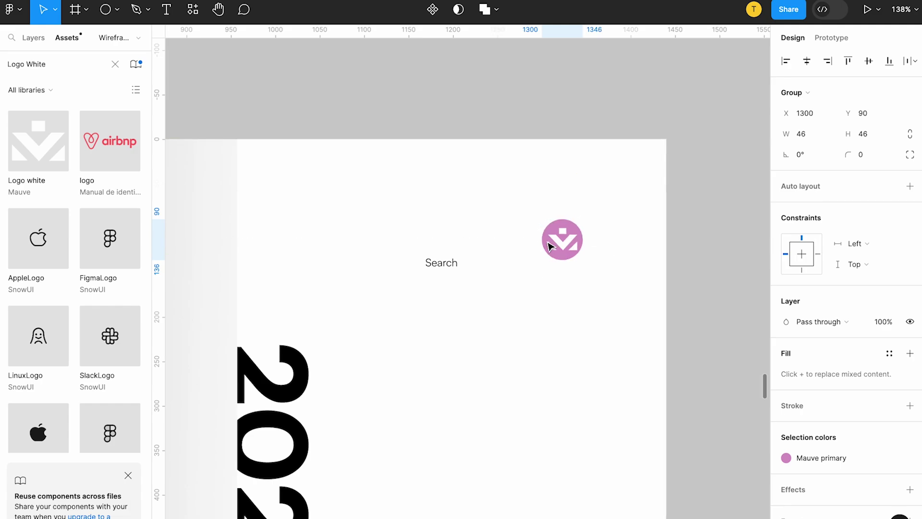
{"action": "key", "text": "Left"}
{"action": "key", "text": "Left"}
{"action": "key", "text": "Left"}
{"action": "key", "text": "Left"}
{"action": "key", "text": "Left"}
{"action": "key", "text": "Left"}
{"action": "key", "text": "Left"}
{"action": "key", "text": "Down"}
{"action": "key", "text": "Down"}
{"action": "key", "text": "Down"}
{"action": "key", "text": "Down"}
{"action": "key", "text": "Down"}
{"action": "key", "text": "Down"}
{"action": "key", "text": "Down"}
{"action": "key", "text": "Down"}
{"action": "key", "text": "Down"}
{"action": "key", "text": "Down"}
Delete the Search text label beside the logo
{"action": "left_click", "coordinate": [440, 263]}
{"action": "key", "text": "Delete"}
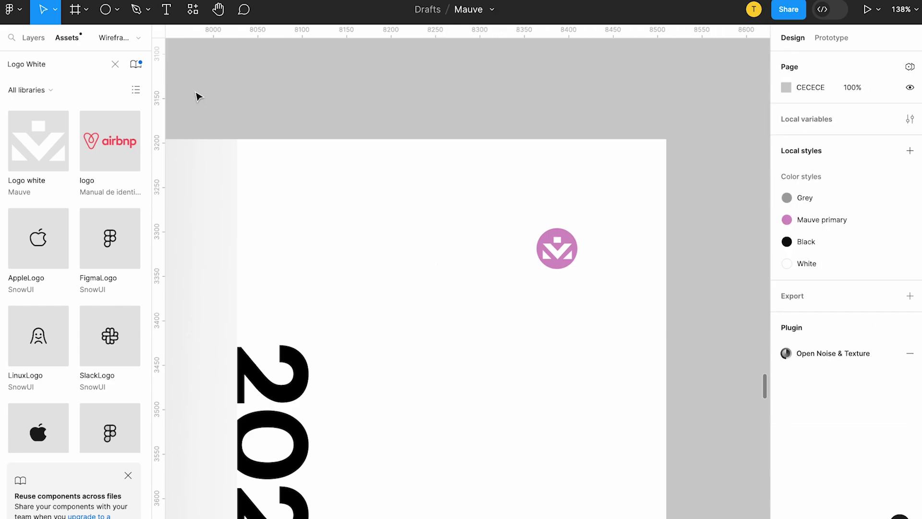
Search the component assets for "Search", then clear the query
{"action": "left_click", "coordinate": [116, 65]}
{"action": "type", "text": "Search"}
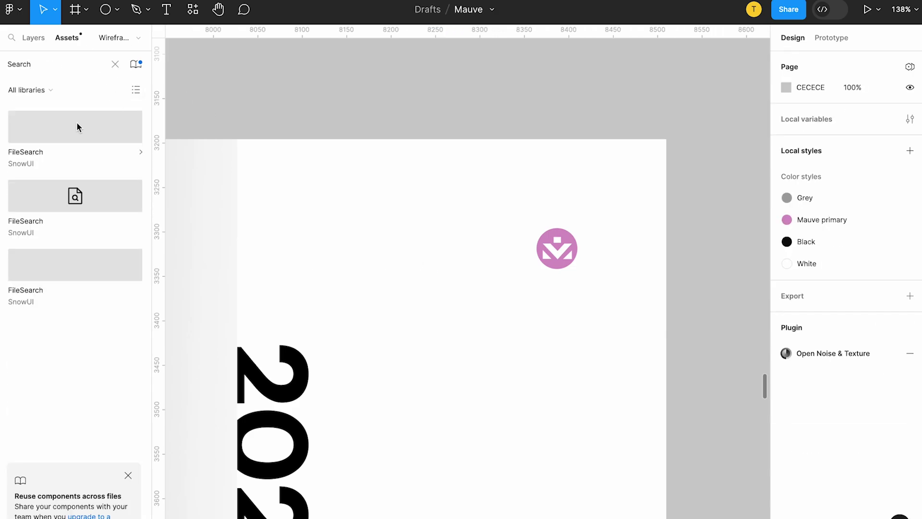
{"action": "left_click", "coordinate": [115, 64]}
Find the outlined MagnifyingGlass icon on the icon sheets and copy it
{"action": "scroll", "coordinate": [264, 99], "scroll_direction": "down", "scroll_amount": 15}
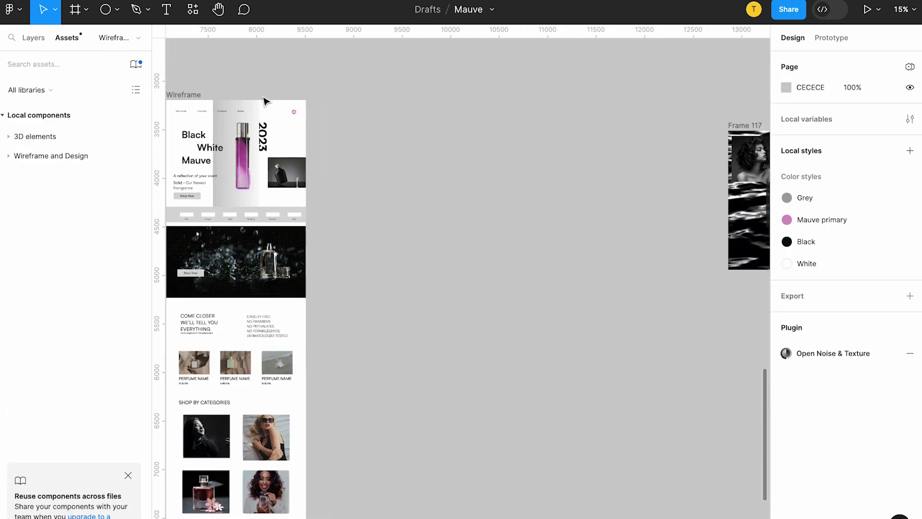
{"action": "scroll", "coordinate": [524, 180], "scroll_direction": "up", "scroll_amount": 6}
{"action": "scroll", "coordinate": [524, 178], "scroll_direction": "up", "scroll_amount": 8}
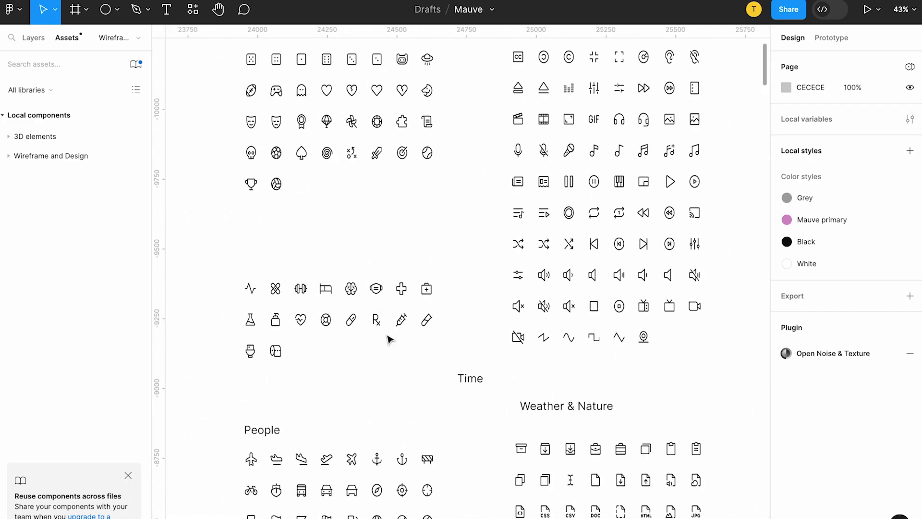
{"action": "scroll", "coordinate": [598, 314], "scroll_direction": "down", "scroll_amount": 3}
{"action": "scroll", "coordinate": [236, 317], "scroll_direction": "up", "scroll_amount": 3}
{"action": "scroll", "coordinate": [237, 439], "scroll_direction": "down", "scroll_amount": 6}
{"action": "scroll", "coordinate": [267, 361], "scroll_direction": "down", "scroll_amount": 4}
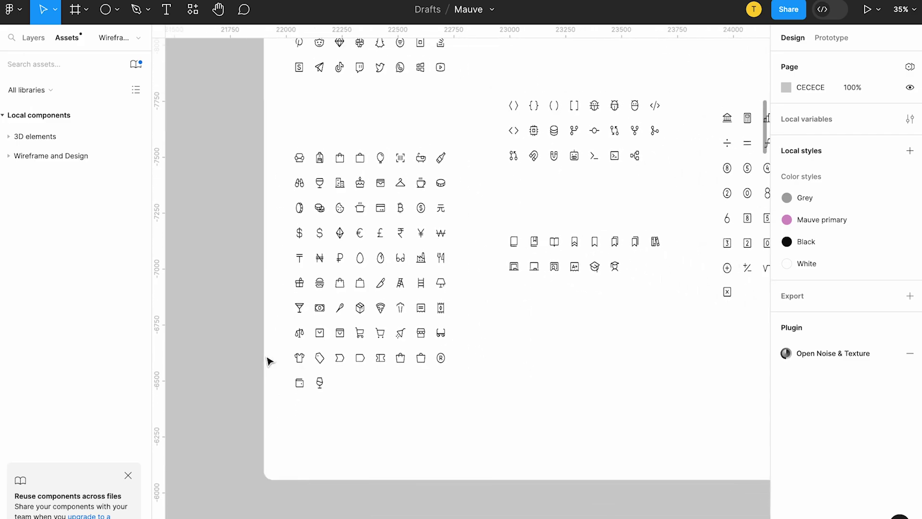
{"action": "scroll", "coordinate": [329, 185], "scroll_direction": "up", "scroll_amount": 5}
{"action": "left_click", "coordinate": [416, 139]}
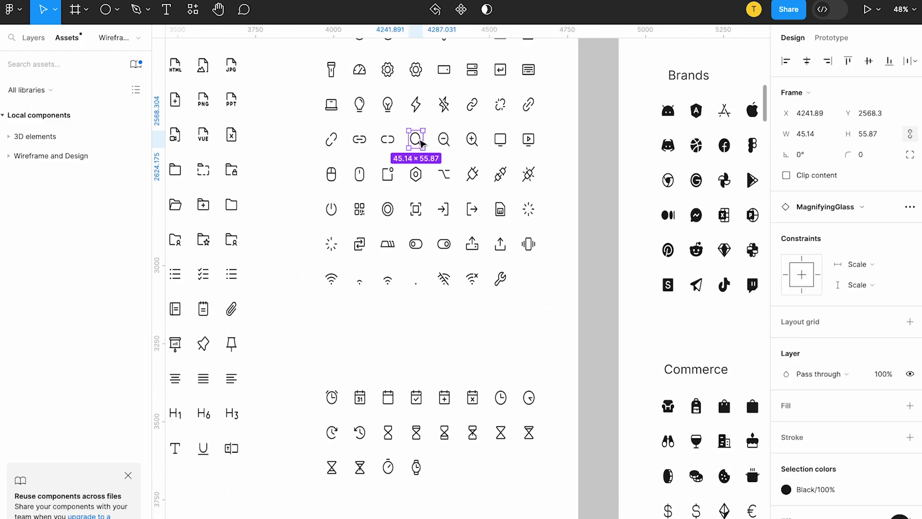
Paste the magnifying glass icon into the hero section of the styled Wireframe frame
{"action": "scroll", "coordinate": [202, 116], "scroll_direction": "down", "scroll_amount": 6}
{"action": "scroll", "coordinate": [202, 115], "scroll_direction": "left", "scroll_amount": 15}
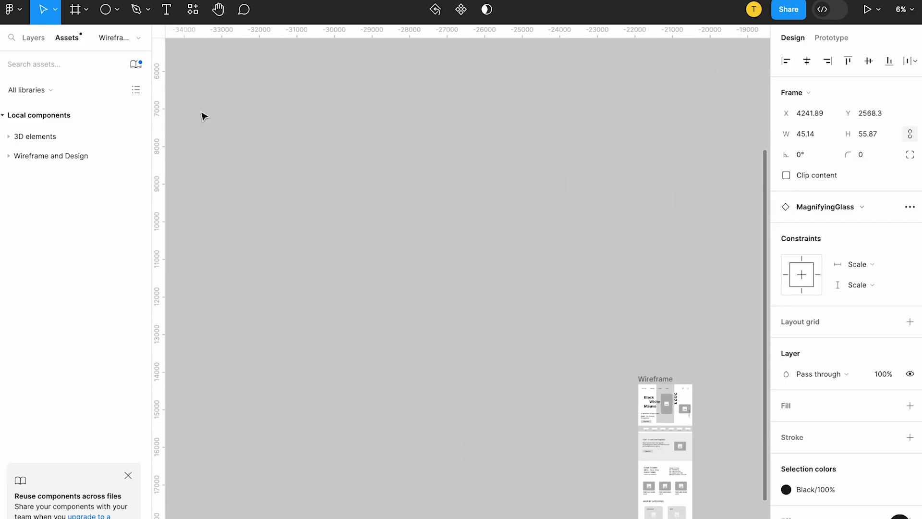
{"action": "scroll", "coordinate": [202, 115], "scroll_direction": "right", "scroll_amount": 5}
{"action": "scroll", "coordinate": [627, 310], "scroll_direction": "up", "scroll_amount": 8}
{"action": "scroll", "coordinate": [643, 184], "scroll_direction": "up", "scroll_amount": 3}
{"action": "scroll", "coordinate": [643, 184], "scroll_direction": "right", "scroll_amount": 3}
{"action": "left_click", "coordinate": [635, 192]}
{"action": "key", "text": "super+v"}
{"action": "scroll", "coordinate": [571, 225], "scroll_direction": "up", "scroll_amount": 5}
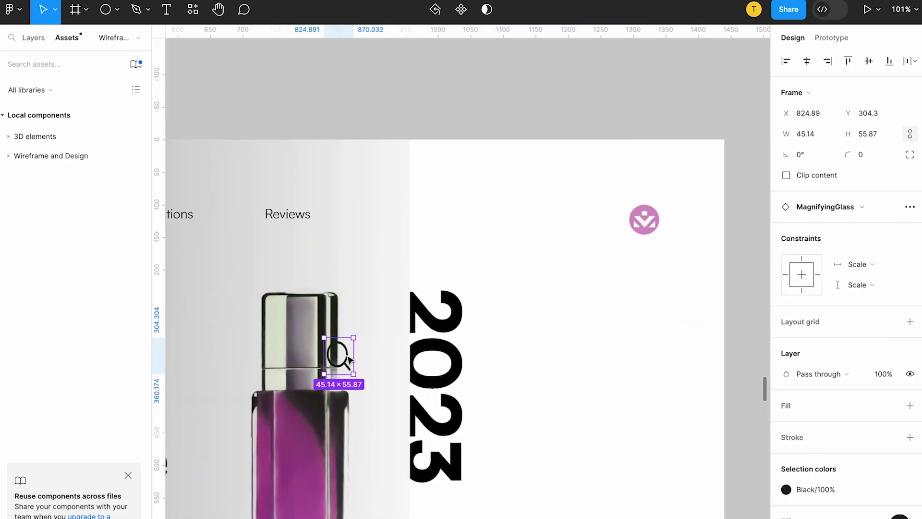
Move the magnifying glass icon to the blank area near the logo circle and make it 16 × 16 with proportions constrained
{"action": "left_click_drag", "start_coordinate": [354, 361], "coordinate": [535, 251]}
{"action": "left_click", "coordinate": [823, 138]}
{"action": "type", "text": "16"}
{"action": "key", "text": "Return"}
{"action": "left_click", "coordinate": [867, 136]}
{"action": "left_click", "coordinate": [911, 135]}
{"action": "left_click", "coordinate": [884, 136]}
{"action": "type", "text": "16"}
{"action": "left_click", "coordinate": [909, 135]}
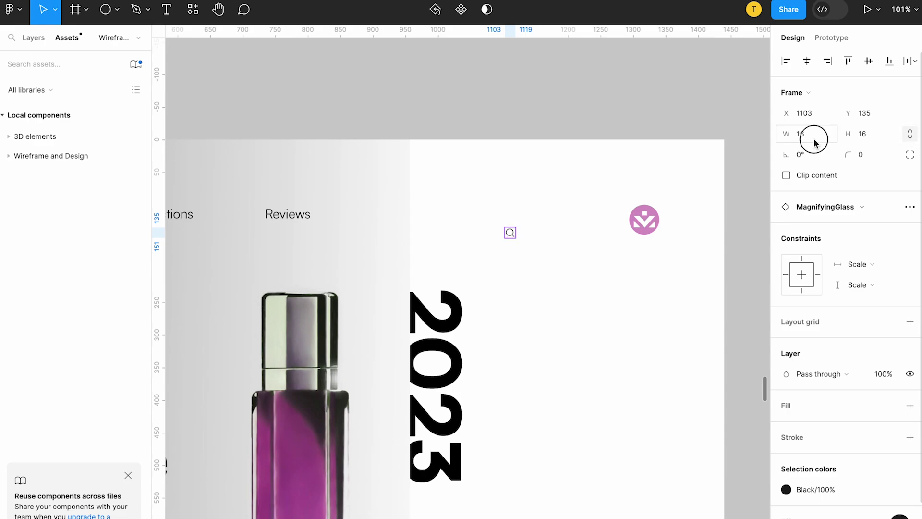
Enlarge the magnifying glass icon to a width of 32 and line it up with the mauve logo
{"action": "type", "text": "32"}
{"action": "key", "text": "Return"}
{"action": "left_click_drag", "start_coordinate": [521, 244], "coordinate": [550, 221]}
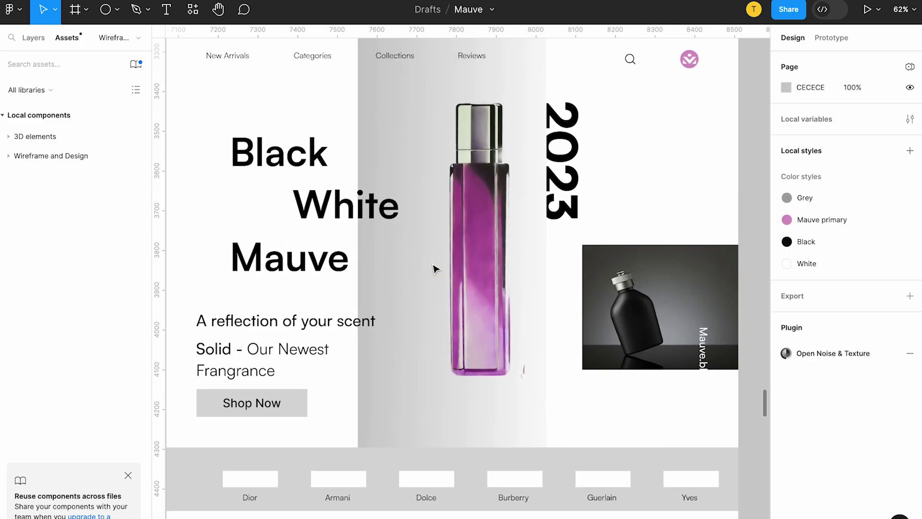
Apply the Mauve primary color style and Bold weight to the "A reflection of your scent" text
{"action": "left_click", "coordinate": [297, 322]}
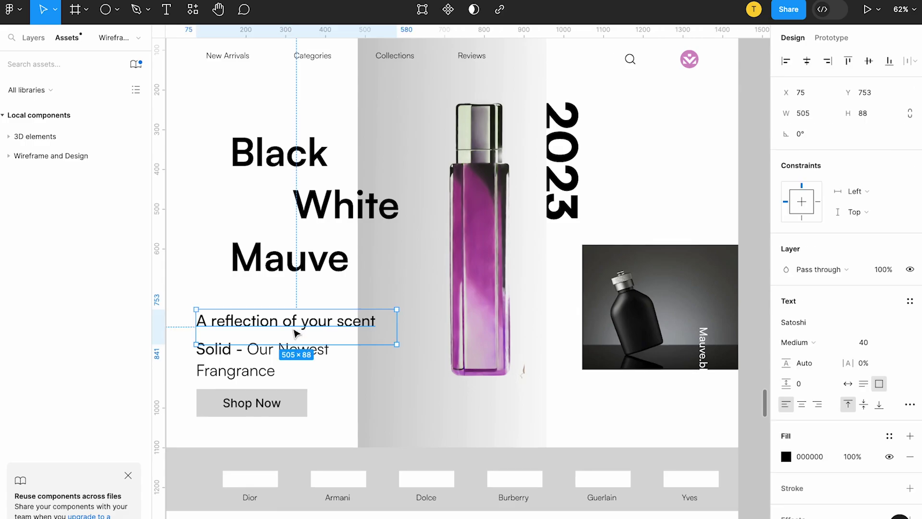
{"action": "left_click", "coordinate": [890, 436]}
{"action": "left_click", "coordinate": [671, 380]}
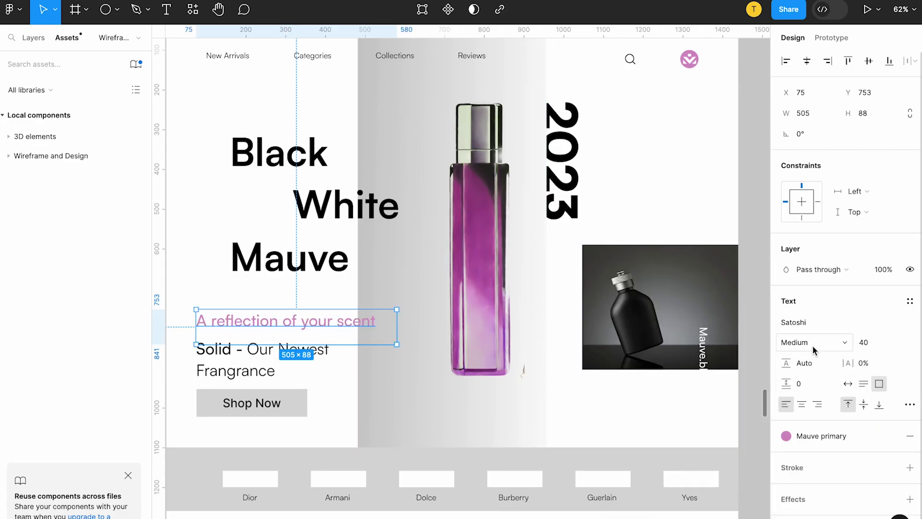
{"action": "left_click", "coordinate": [816, 344]}
{"action": "left_click", "coordinate": [812, 358]}
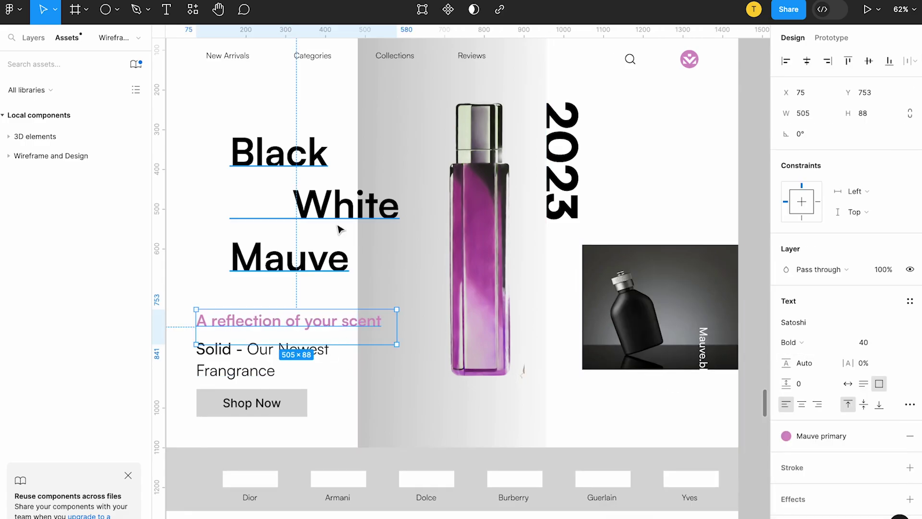
Apply the Mauve primary color style to the word "Mauve" in the headline
{"action": "double_click", "coordinate": [346, 248]}
{"action": "left_click_drag", "start_coordinate": [347, 248], "coordinate": [235, 253]}
{"action": "left_click", "coordinate": [890, 436]}
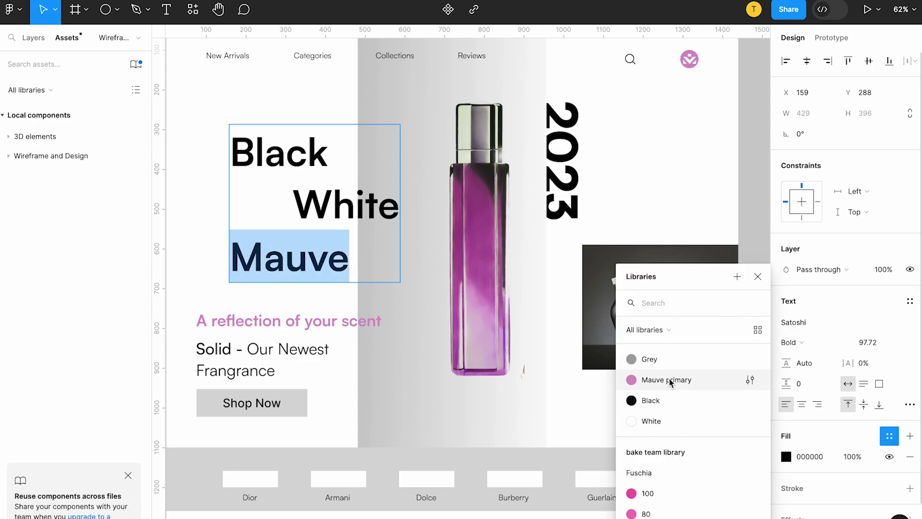
{"action": "left_click", "coordinate": [669, 379]}
Try applying the White color style to the letters "ite" of the headline word "White"
{"action": "left_click", "coordinate": [333, 207]}
{"action": "left_click", "coordinate": [889, 436]}
{"action": "left_click", "coordinate": [650, 419]}
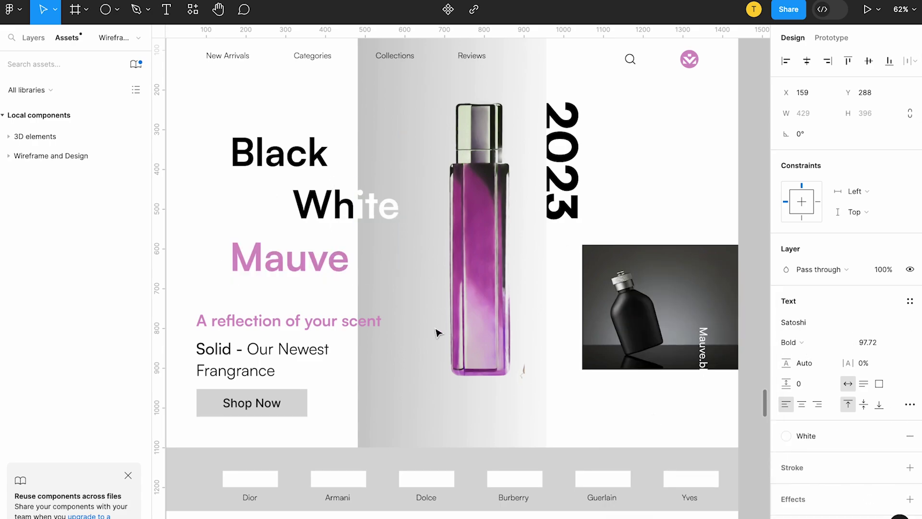
{"action": "key", "text": "ctrl+z"}
Apply the White color style to the letters "te" of the headline word "White"
{"action": "double_click", "coordinate": [387, 200]}
{"action": "left_click", "coordinate": [372, 201]}
{"action": "left_click", "coordinate": [889, 436]}
{"action": "left_click", "coordinate": [643, 423]}
{"action": "left_click", "coordinate": [753, 311]}
Draw a vertical rectangle about 22 × 210 over the Mauve.blogs.in text and fill it with FFFFFF
{"action": "left_click", "coordinate": [703, 353]}
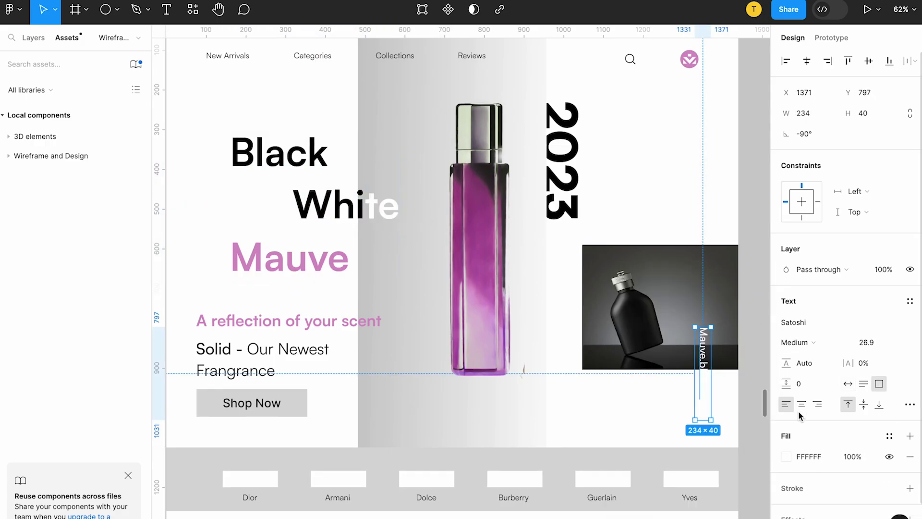
{"action": "scroll", "coordinate": [720, 375], "scroll_direction": "up", "scroll_amount": 5}
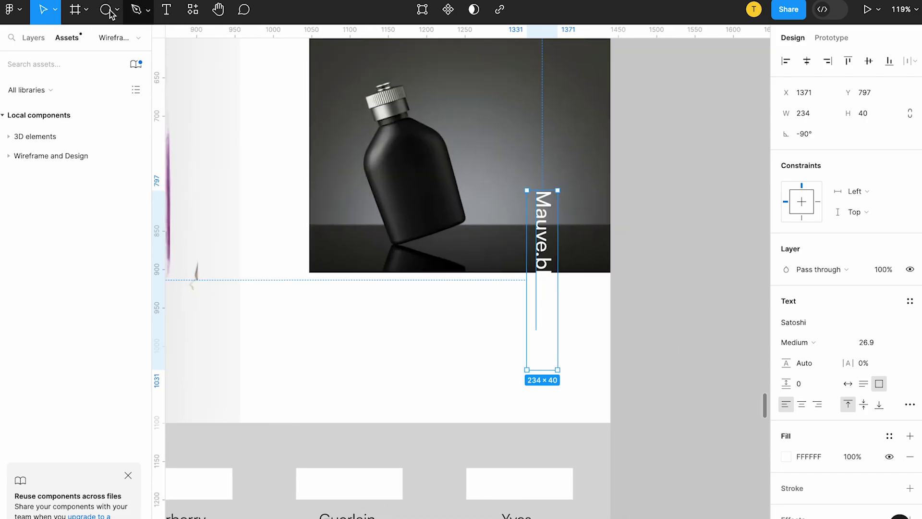
{"action": "left_click", "coordinate": [110, 12]}
{"action": "left_click", "coordinate": [95, 41]}
{"action": "left_click_drag", "start_coordinate": [527, 181], "coordinate": [542, 343]}
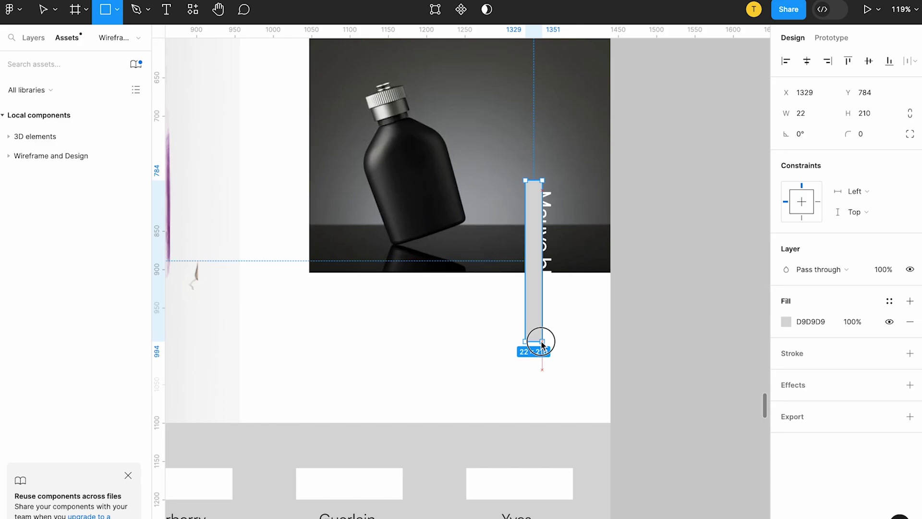
{"action": "left_click", "coordinate": [786, 322]}
{"action": "left_click_drag", "start_coordinate": [621, 234], "coordinate": [551, 176]}
Bring the vertical Mauve.blogs.in text in front of the rectangle and apply the Black color style to it
{"action": "double_click", "coordinate": [551, 203]}
{"action": "right_click", "coordinate": [551, 203]}
{"action": "left_click", "coordinate": [588, 272]}
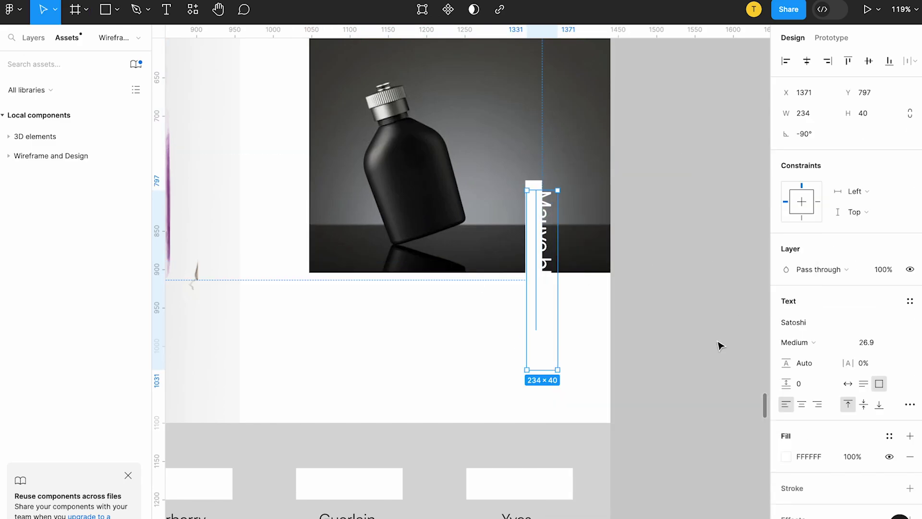
{"action": "left_click", "coordinate": [785, 458]}
{"action": "left_click", "coordinate": [677, 399]}
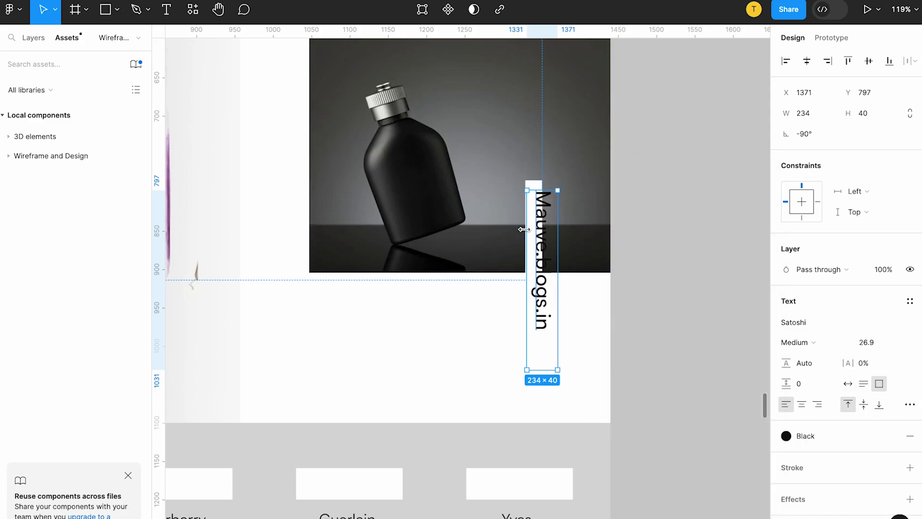
Widen the white rectangle behind Mauve.blogs.in to 42 so it backs the whole text
{"action": "left_click", "coordinate": [532, 185]}
{"action": "left_click_drag", "start_coordinate": [543, 191], "coordinate": [553, 191]}
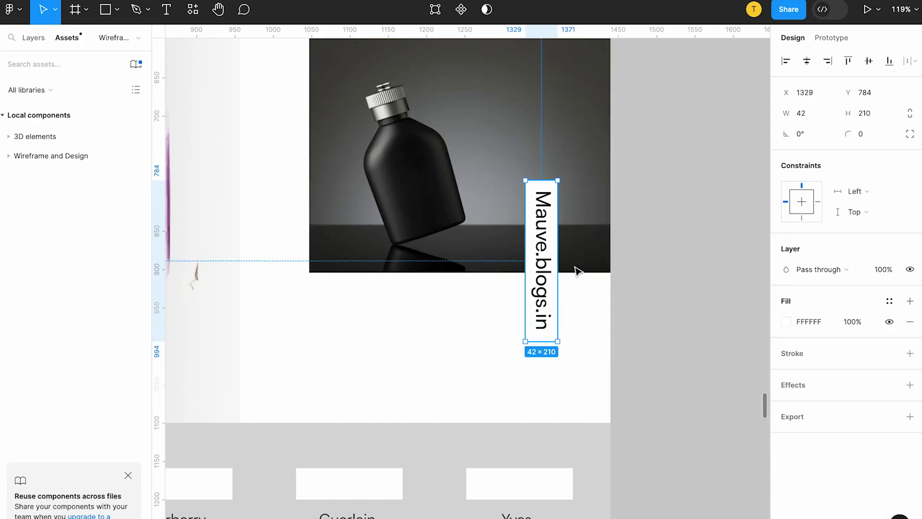
{"action": "left_click", "coordinate": [579, 279]}
Shrink the black bottle image group to about 314 × 251 and place it at X 1046, Y 645
{"action": "scroll", "coordinate": [580, 279], "scroll_direction": "down", "scroll_amount": 8}
{"action": "scroll", "coordinate": [581, 281], "scroll_direction": "left", "scroll_amount": 3}
{"action": "scroll", "coordinate": [581, 281], "scroll_direction": "right", "scroll_amount": 2}
{"action": "left_click", "coordinate": [530, 215]}
{"action": "scroll", "coordinate": [522, 211], "scroll_direction": "up", "scroll_amount": 6}
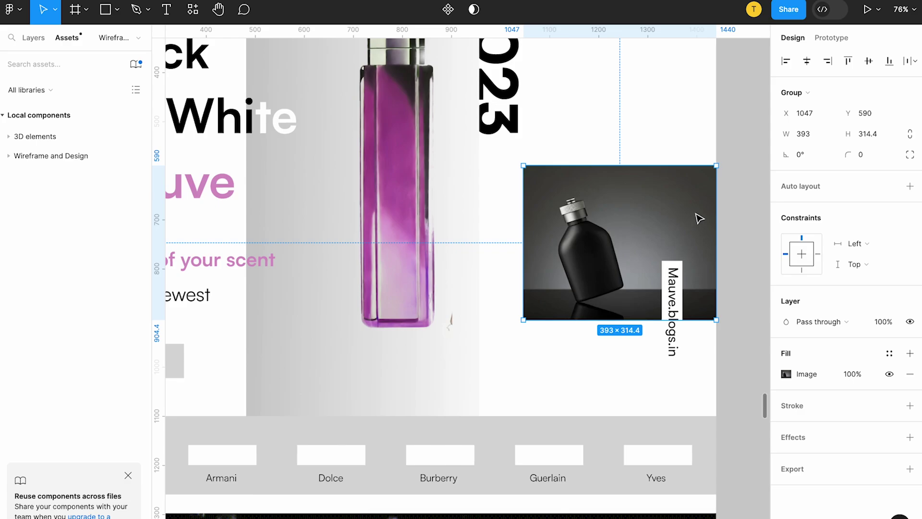
{"action": "left_click_drag", "start_coordinate": [704, 316], "coordinate": [641, 265]}
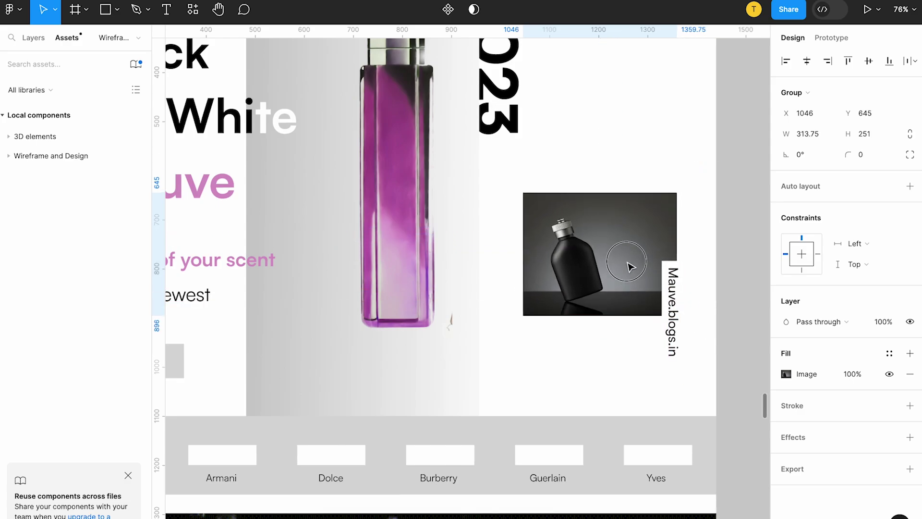
{"action": "key", "text": "Escape"}
Scale down the "Solid - Our Newest Frangrance" text proportionally
{"action": "scroll", "coordinate": [609, 338], "scroll_direction": "down", "scroll_amount": 4}
{"action": "left_click", "coordinate": [372, 317]}
{"action": "scroll", "coordinate": [370, 324], "scroll_direction": "up", "scroll_amount": 5}
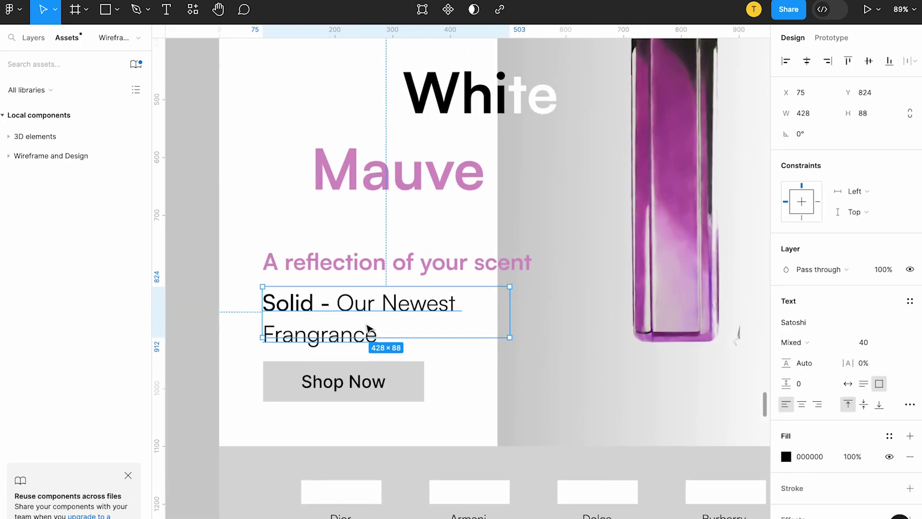
{"action": "key", "text": "k"}
{"action": "left_click_drag", "start_coordinate": [510, 337], "coordinate": [456, 326]}
{"action": "key", "text": "Escape"}
Apply the Mauve primary color style to the Shop Now button background and select its label text
{"action": "left_click", "coordinate": [401, 399]}
{"action": "left_click", "coordinate": [889, 492]}
{"action": "left_click", "coordinate": [671, 380]}
{"action": "left_click", "coordinate": [360, 392]}
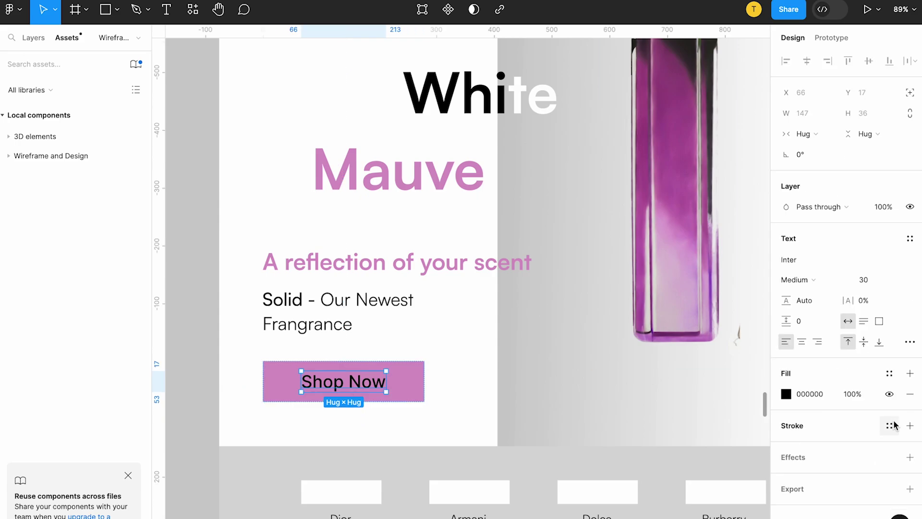
Apply the White style to the Shop Now label and the Black style to its button background
{"action": "left_click", "coordinate": [890, 373]}
{"action": "left_click", "coordinate": [664, 417]}
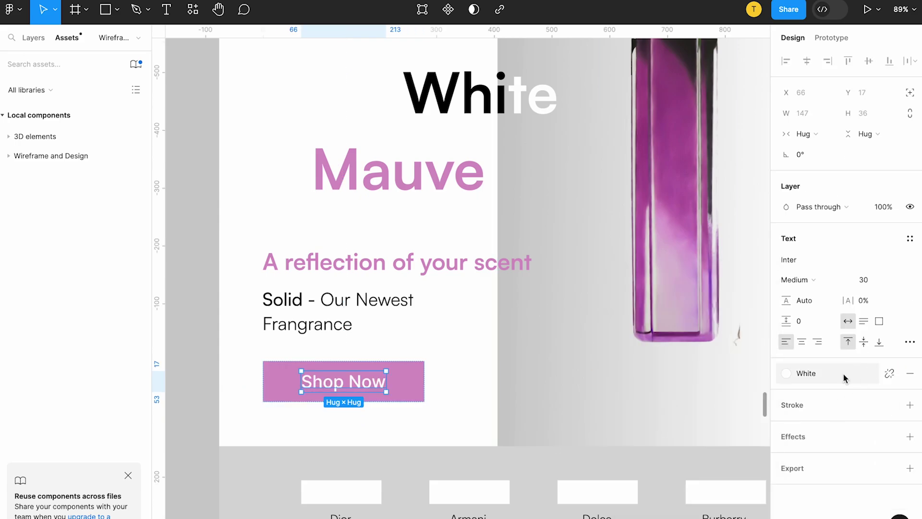
{"action": "key", "text": "Escape"}
{"action": "scroll", "coordinate": [886, 468], "scroll_direction": "down", "scroll_amount": 2}
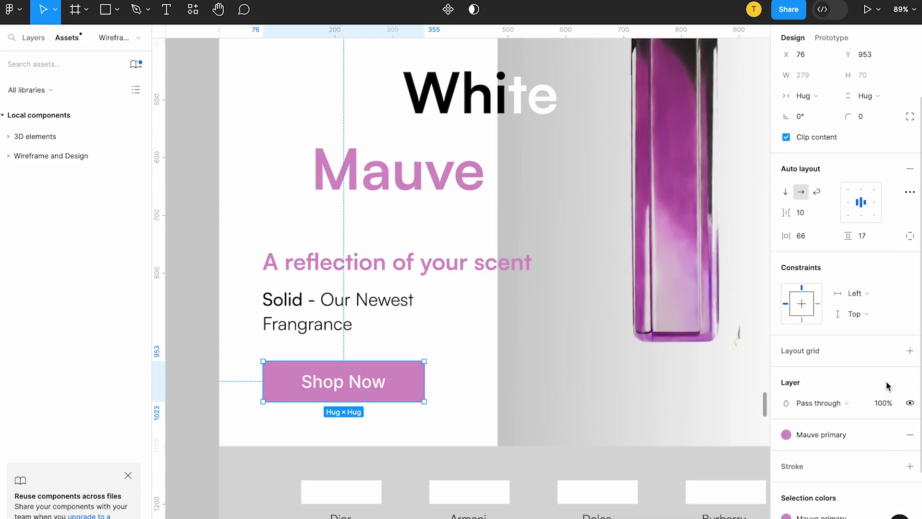
{"action": "left_click", "coordinate": [830, 420]}
{"action": "left_click", "coordinate": [662, 405]}
Shrink the Shop Now button to about 211 × 53 and set its label's font size to 24
{"action": "left_click", "coordinate": [401, 374]}
{"action": "left_click_drag", "start_coordinate": [411, 399], "coordinate": [381, 392]}
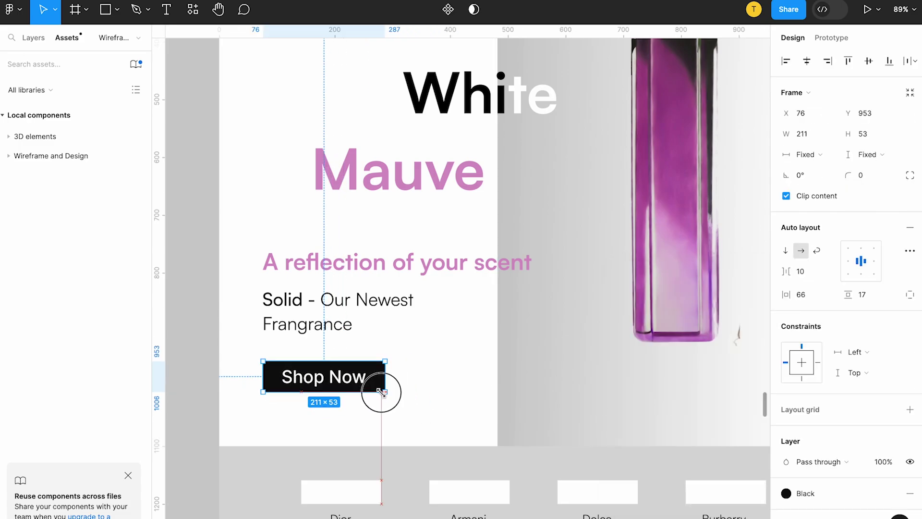
{"action": "left_click", "coordinate": [340, 384]}
{"action": "type", "text": "24"}
{"action": "key", "text": "Return"}
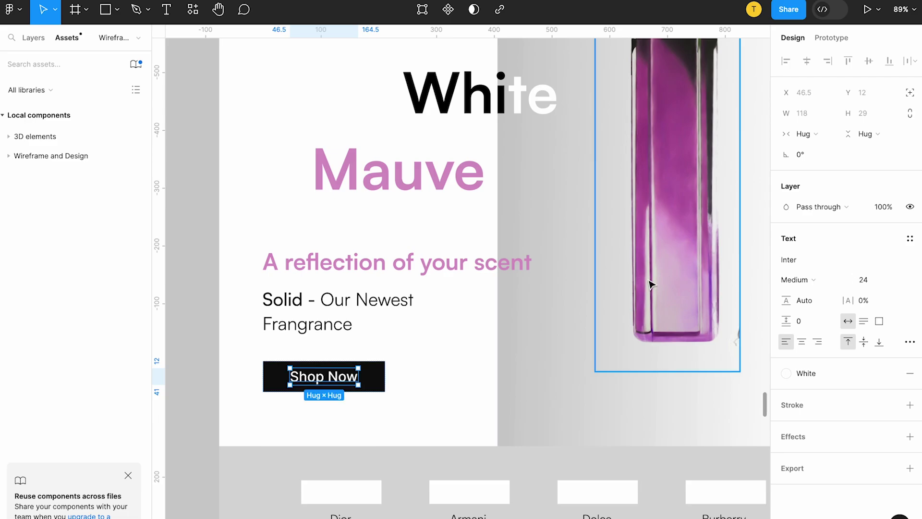
Narrow the Shop Now button so it fits more closely around its label
{"action": "left_click", "coordinate": [380, 377]}
{"action": "left_click_drag", "start_coordinate": [385, 375], "coordinate": [338, 366]}
{"action": "left_click", "coordinate": [390, 358]}
{"action": "scroll", "coordinate": [390, 356], "scroll_direction": "down", "scroll_amount": 5}
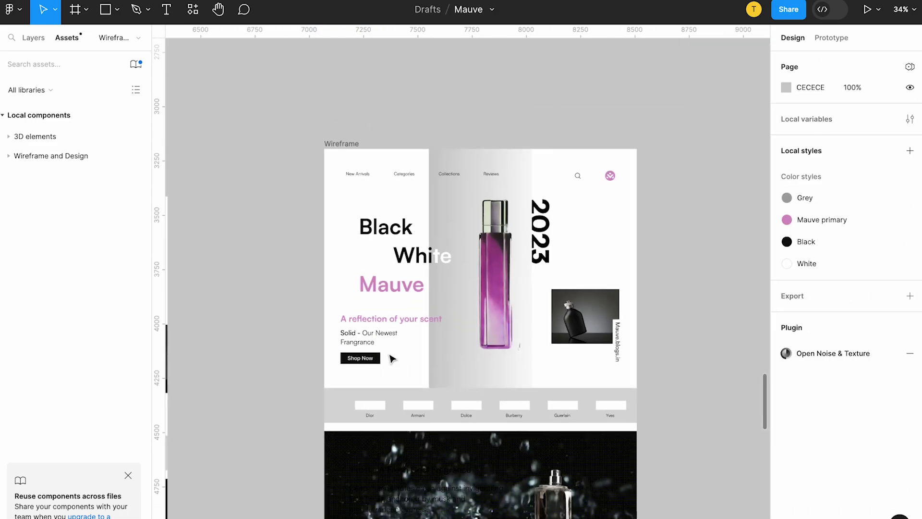
Draw a square about 54 × 54 overlapping the lower-left corner of the black bottle image
{"action": "scroll", "coordinate": [460, 339], "scroll_direction": "up", "scroll_amount": 3}
{"action": "scroll", "coordinate": [460, 338], "scroll_direction": "left", "scroll_amount": 1}
{"action": "scroll", "coordinate": [430, 363], "scroll_direction": "down", "scroll_amount": 3}
{"action": "scroll", "coordinate": [430, 364], "scroll_direction": "left", "scroll_amount": 2}
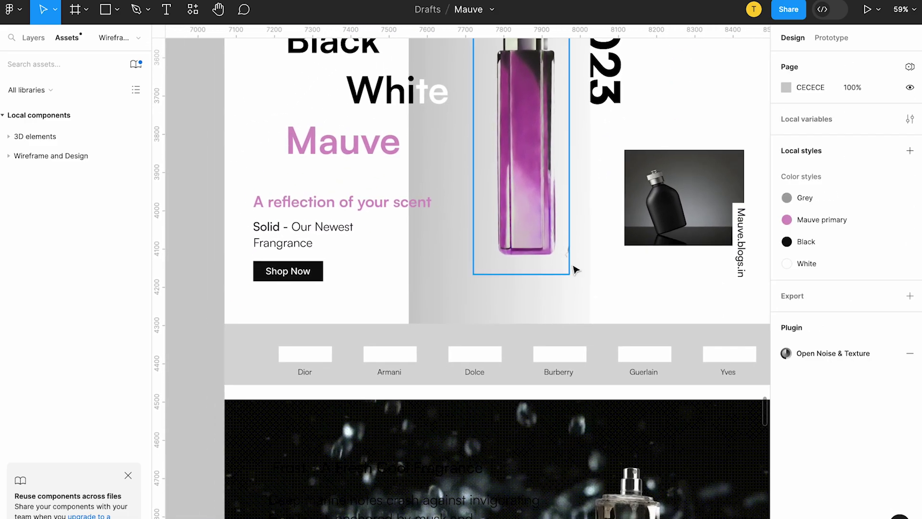
{"action": "left_click_drag", "start_coordinate": [591, 240], "coordinate": [612, 261]}
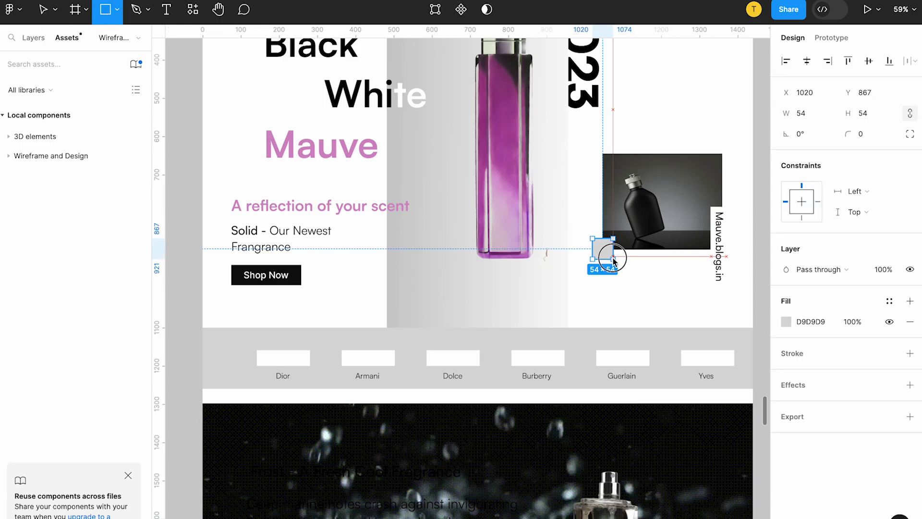
Give the small square by the black bottle image a linear gradient fill starting from black
{"action": "scroll", "coordinate": [601, 249], "scroll_direction": "up", "scroll_amount": 2}
{"action": "left_click", "coordinate": [786, 322]}
{"action": "left_click", "coordinate": [648, 203]}
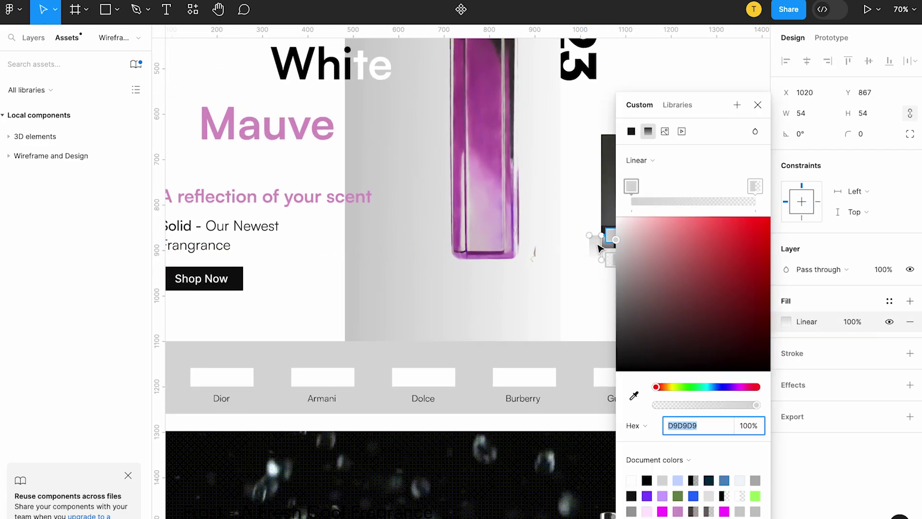
{"action": "left_click_drag", "start_coordinate": [633, 252], "coordinate": [581, 391]}
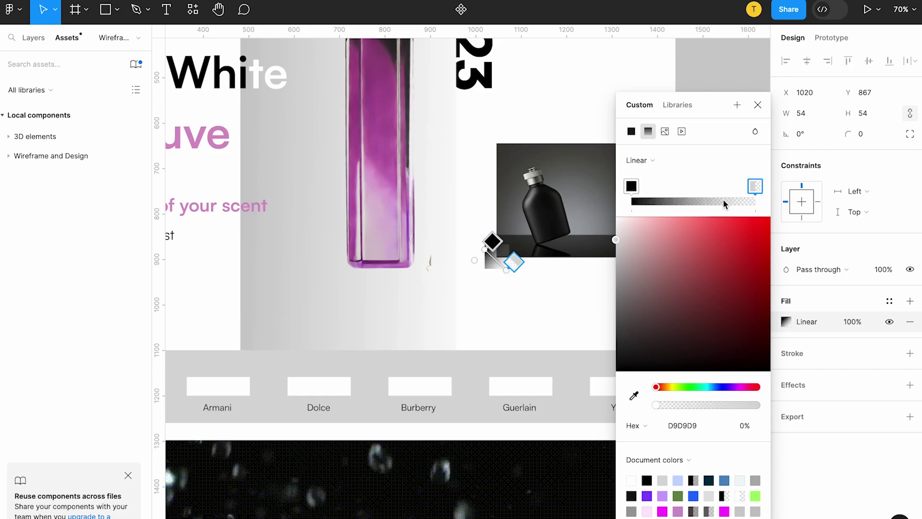
{"action": "left_click", "coordinate": [580, 334]}
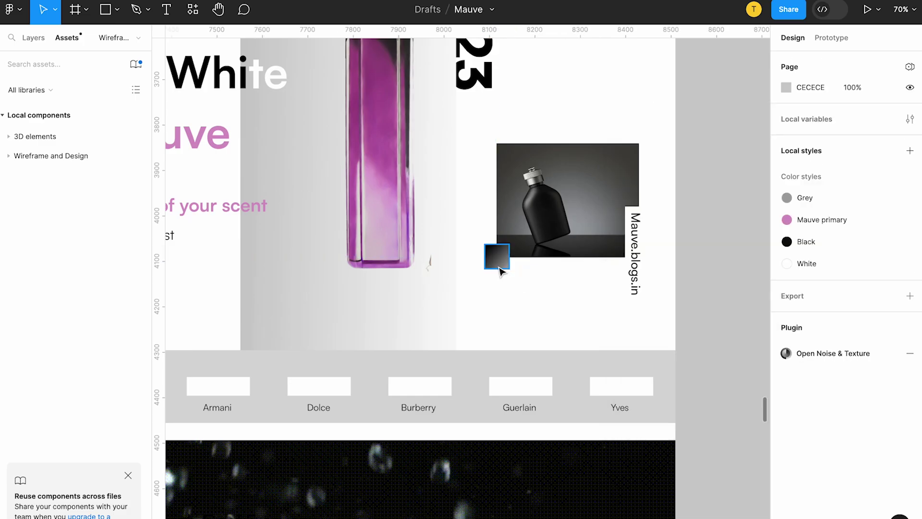
Find the icon library on the canvas and copy its ArrowRight icon
{"action": "scroll", "coordinate": [282, 108], "scroll_direction": "down", "scroll_amount": 10}
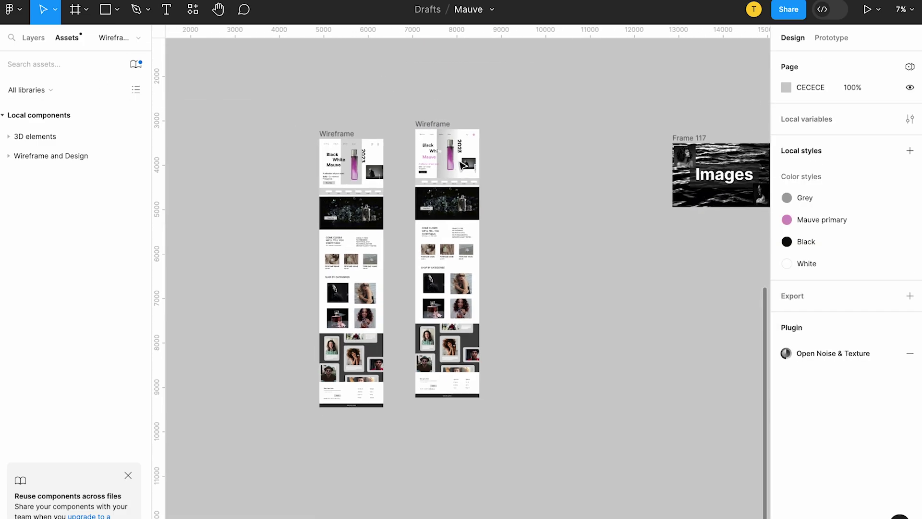
{"action": "scroll", "coordinate": [461, 165], "scroll_direction": "right", "scroll_amount": 10}
{"action": "scroll", "coordinate": [462, 165], "scroll_direction": "up", "scroll_amount": 8}
{"action": "scroll", "coordinate": [317, 224], "scroll_direction": "left", "scroll_amount": 8}
{"action": "scroll", "coordinate": [318, 224], "scroll_direction": "left", "scroll_amount": 15}
{"action": "scroll", "coordinate": [309, 270], "scroll_direction": "up", "scroll_amount": 10}
{"action": "scroll", "coordinate": [360, 203], "scroll_direction": "up", "scroll_amount": 5}
{"action": "scroll", "coordinate": [337, 375], "scroll_direction": "down", "scroll_amount": 3}
{"action": "scroll", "coordinate": [395, 374], "scroll_direction": "down", "scroll_amount": 3}
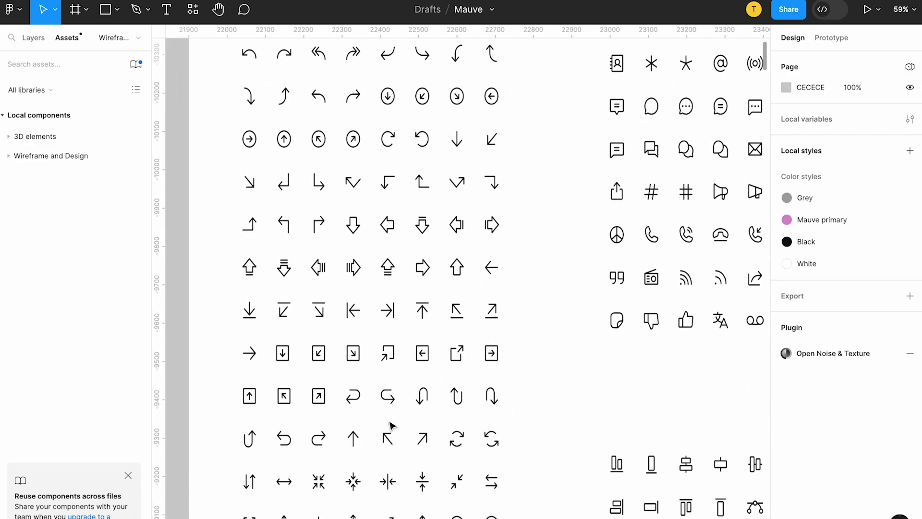
{"action": "scroll", "coordinate": [444, 366], "scroll_direction": "up", "scroll_amount": 1}
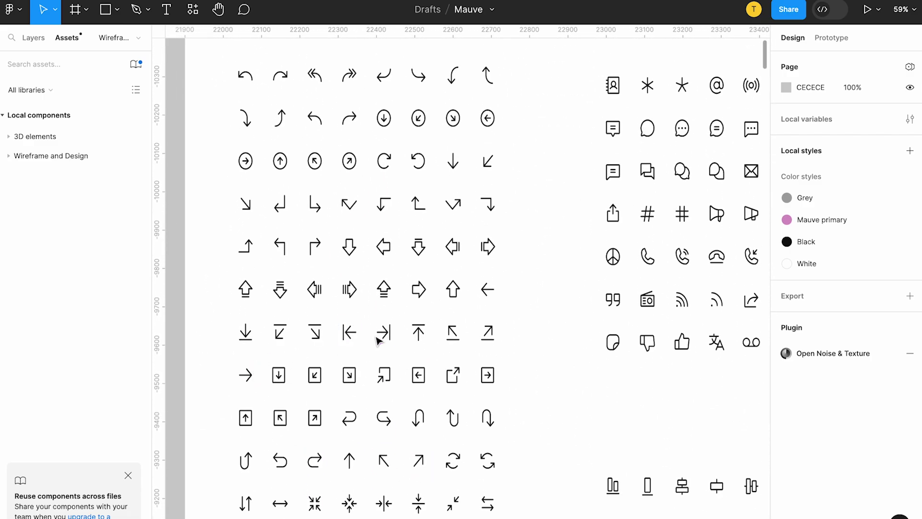
{"action": "left_click", "coordinate": [246, 376]}
Paste the ArrowRight icon into the styled Wireframe frame and move it towards the gradient square
{"action": "scroll", "coordinate": [210, 152], "scroll_direction": "down", "scroll_amount": 10}
{"action": "scroll", "coordinate": [210, 150], "scroll_direction": "left", "scroll_amount": 15}
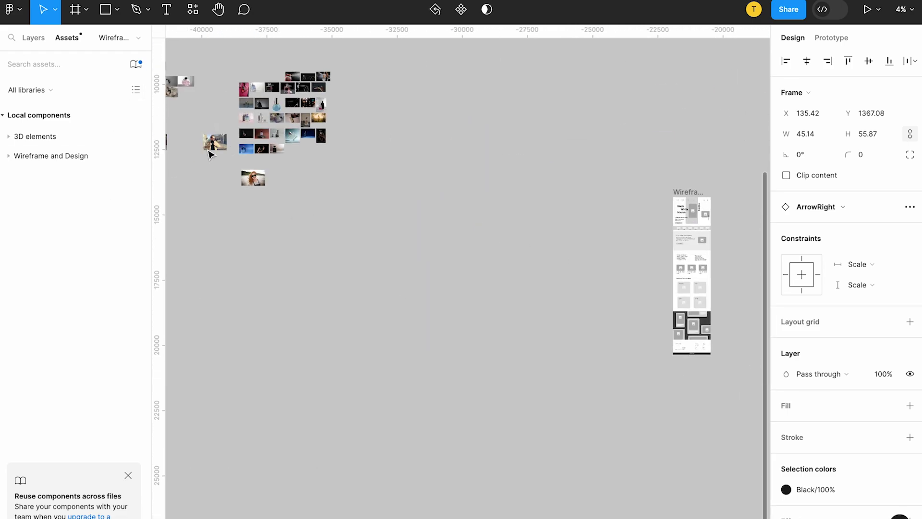
{"action": "scroll", "coordinate": [210, 150], "scroll_direction": "right", "scroll_amount": 6}
{"action": "scroll", "coordinate": [583, 224], "scroll_direction": "up", "scroll_amount": 20}
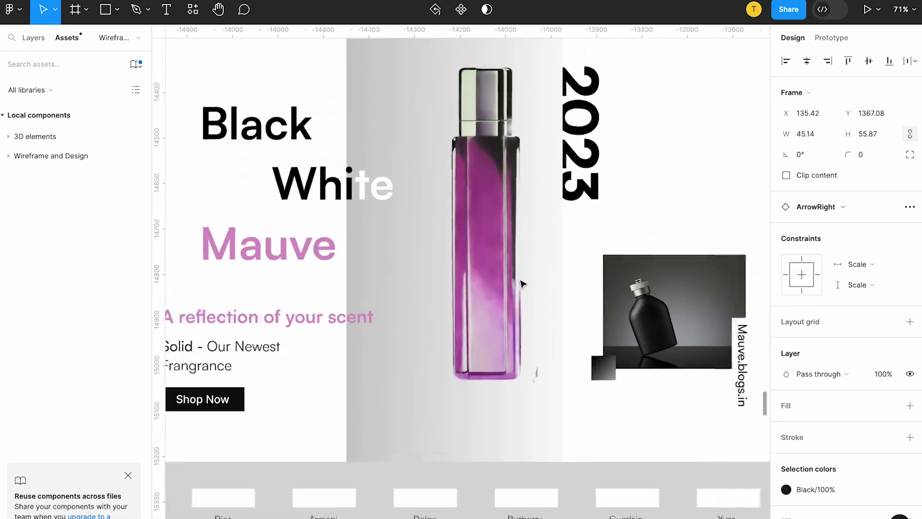
{"action": "left_click", "coordinate": [524, 374]}
{"action": "key", "text": "ctrl+v"}
{"action": "left_click_drag", "start_coordinate": [493, 285], "coordinate": [554, 388]}
Apply the White style to the 40 × 40 arrow icon and fit it onto the gradient square
{"action": "left_click", "coordinate": [803, 489]}
{"action": "left_click", "coordinate": [684, 421]}
{"action": "scroll", "coordinate": [557, 466], "scroll_direction": "down", "scroll_amount": 6}
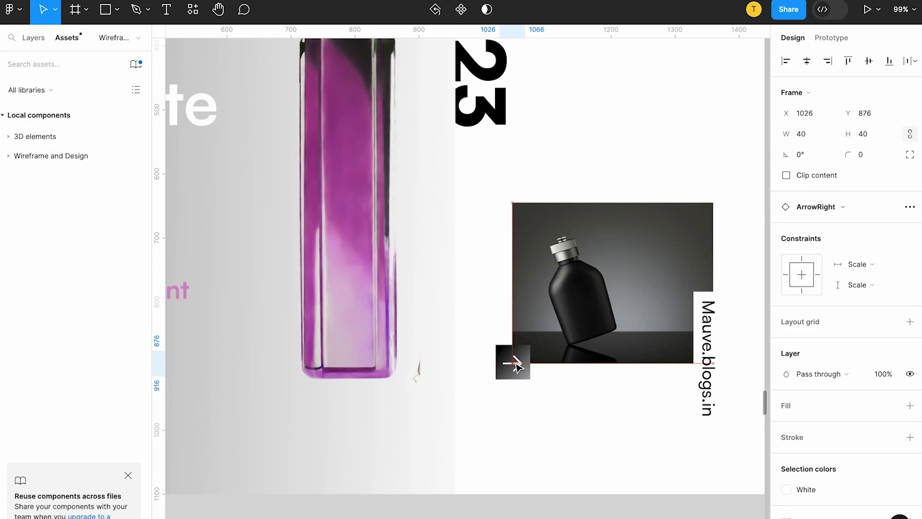
{"action": "scroll", "coordinate": [515, 363], "scroll_direction": "up", "scroll_amount": 6}
{"action": "left_click_drag", "start_coordinate": [467, 359], "coordinate": [485, 360]}
{"action": "left_click", "coordinate": [593, 387]}
Delete the six white logo placeholder rectangles above the brand names from Dior to Yves
{"action": "scroll", "coordinate": [593, 386], "scroll_direction": "down", "scroll_amount": 10}
{"action": "scroll", "coordinate": [592, 384], "scroll_direction": "down", "scroll_amount": 2}
{"action": "left_click", "coordinate": [308, 321]}
{"action": "left_click", "coordinate": [372, 319], "text": "shift"}
{"action": "left_click", "coordinate": [442, 320], "text": "shift"}
{"action": "left_click", "coordinate": [512, 317], "text": "shift"}
{"action": "left_click", "coordinate": [585, 318], "text": "shift"}
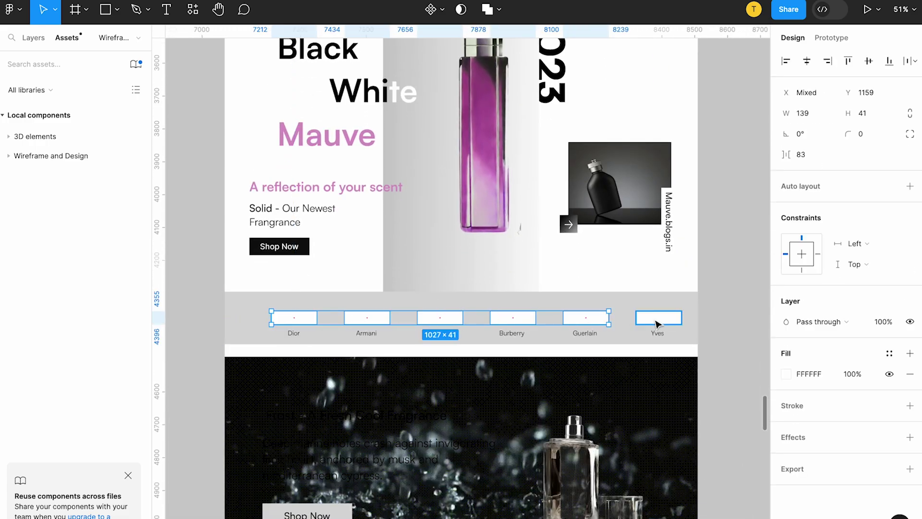
{"action": "left_click", "coordinate": [656, 318], "text": "shift"}
{"action": "key", "text": "Delete"}
Fill the strip behind the brand names with the mauve brand color D695C7
{"action": "left_click", "coordinate": [657, 307]}
{"action": "left_click", "coordinate": [889, 301]}
{"action": "left_click", "coordinate": [659, 322]}
Try a vertical linear gradient from D695C7 to FFF1FC on the brand strip and check it against the page
{"action": "left_click", "coordinate": [786, 322]}
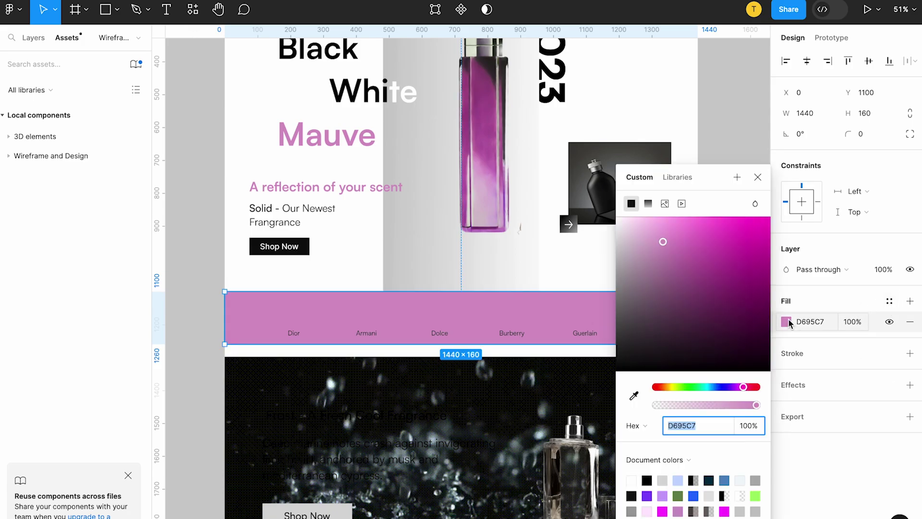
{"action": "left_click", "coordinate": [648, 204]}
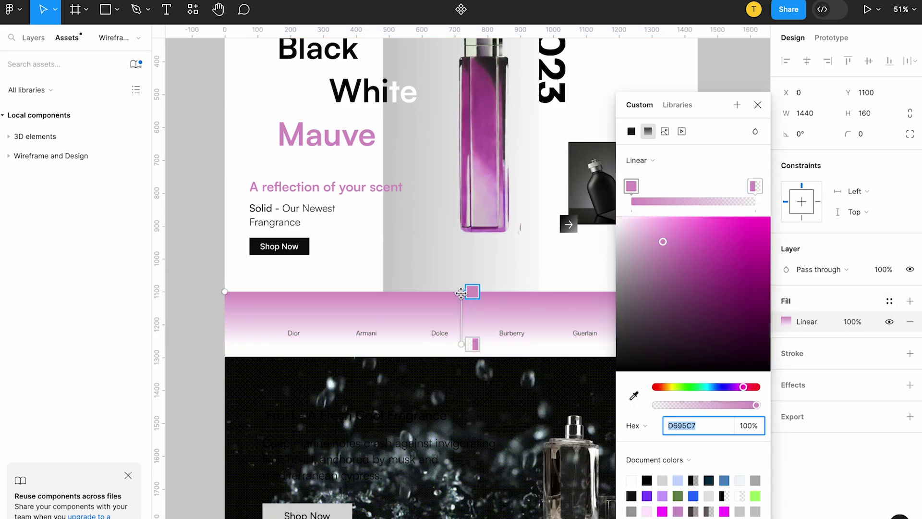
{"action": "left_click_drag", "start_coordinate": [678, 406], "coordinate": [756, 405]}
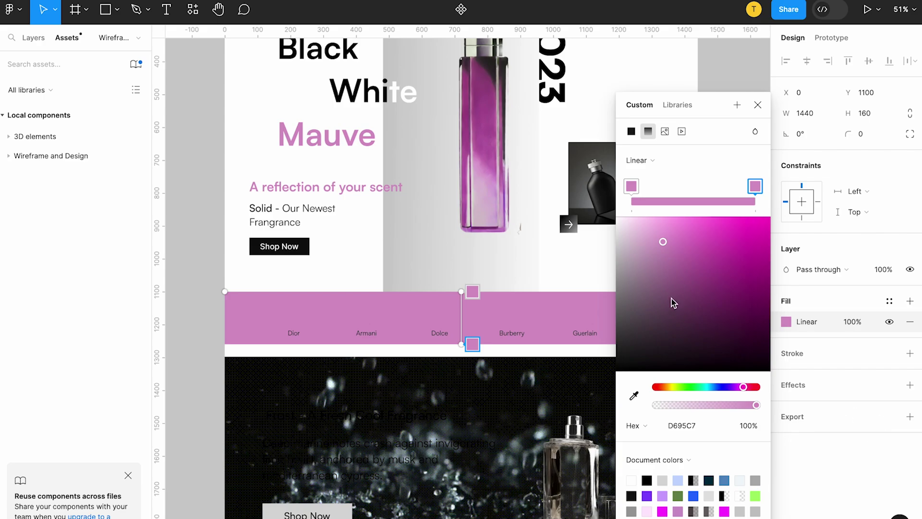
{"action": "left_click_drag", "start_coordinate": [677, 309], "coordinate": [637, 219]}
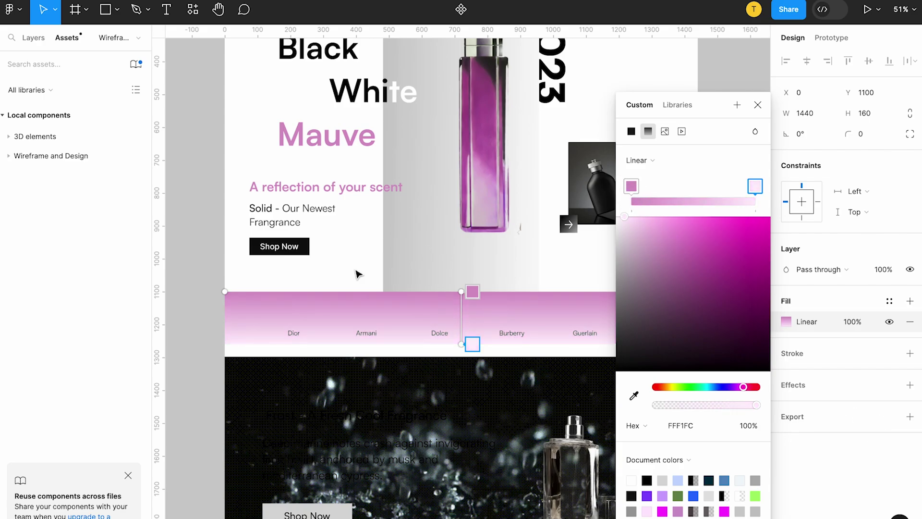
{"action": "left_click", "coordinate": [436, 274]}
{"action": "scroll", "coordinate": [436, 274], "scroll_direction": "down", "scroll_amount": 5}
{"action": "key", "text": "Escape"}
{"action": "scroll", "coordinate": [452, 254], "scroll_direction": "up", "scroll_amount": 8}
Return the brand strip's fill to solid D695C7
{"action": "left_click", "coordinate": [442, 372]}
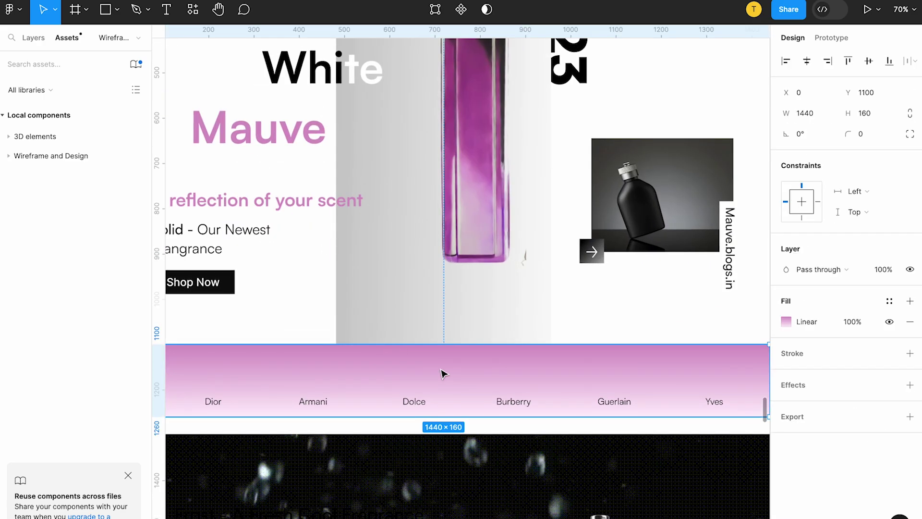
{"action": "left_click", "coordinate": [788, 323]}
{"action": "left_click", "coordinate": [631, 131]}
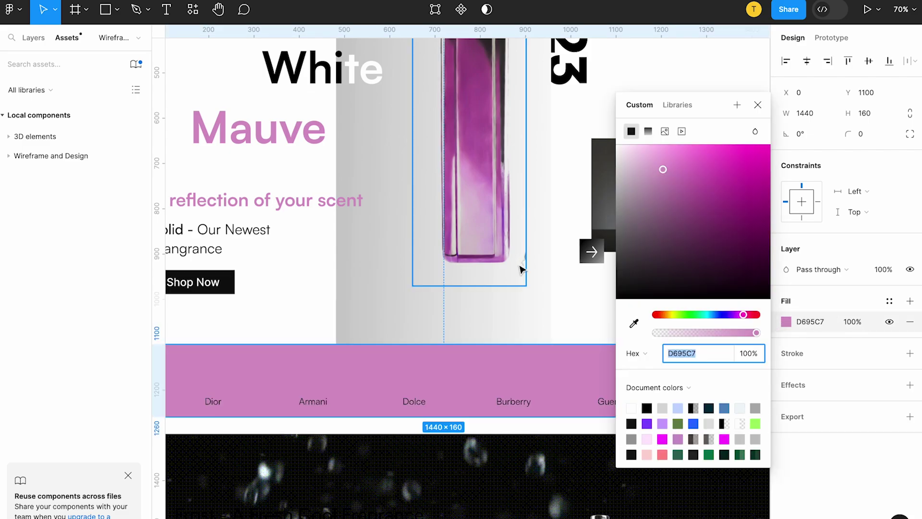
Select all six brand names on the mauve strip and apply the White color style
{"action": "left_click", "coordinate": [207, 403]}
{"action": "left_click", "coordinate": [312, 401]}
{"action": "left_click", "coordinate": [224, 402], "text": "shift"}
{"action": "left_click", "coordinate": [416, 404], "text": "shift"}
{"action": "left_click", "coordinate": [514, 402], "text": "shift"}
{"action": "left_click", "coordinate": [606, 402], "text": "shift"}
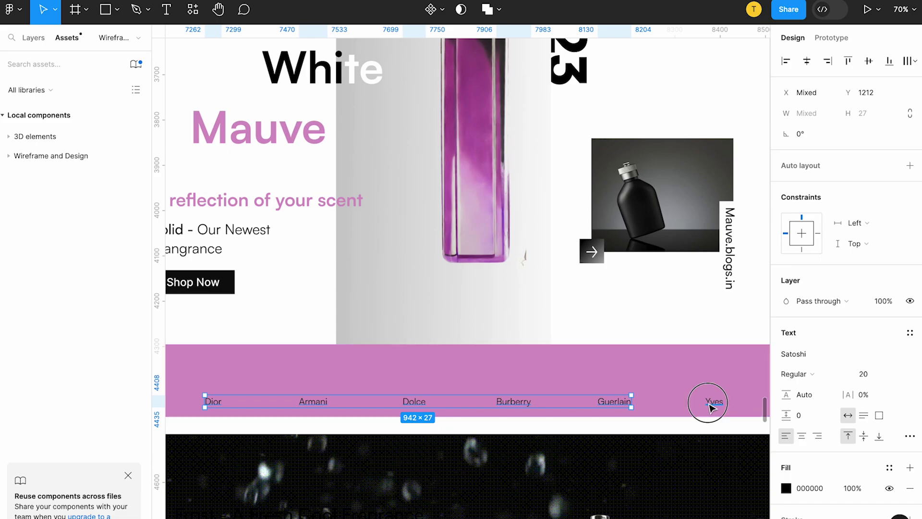
{"action": "left_click", "coordinate": [712, 402], "text": "shift"}
{"action": "scroll", "coordinate": [712, 402], "scroll_direction": "right", "scroll_amount": 3}
{"action": "left_click", "coordinate": [889, 468]}
{"action": "left_click", "coordinate": [653, 420]}
Give the six brand names a heavier Satoshi font weight
{"action": "scroll", "coordinate": [756, 397], "scroll_direction": "left", "scroll_amount": 3}
{"action": "left_click", "coordinate": [793, 374]}
{"action": "left_click", "coordinate": [798, 406]}
{"action": "scroll", "coordinate": [582, 404], "scroll_direction": "left", "scroll_amount": 3}
Group the six brand names and center the group horizontally in the strip at Y 1199
{"action": "scroll", "coordinate": [581, 405], "scroll_direction": "down", "scroll_amount": 4}
{"action": "key", "text": "ctrl+g"}
{"action": "left_click", "coordinate": [807, 62]}
{"action": "scroll", "coordinate": [541, 383], "scroll_direction": "up", "scroll_amount": 5}
{"action": "key", "text": "Up"}
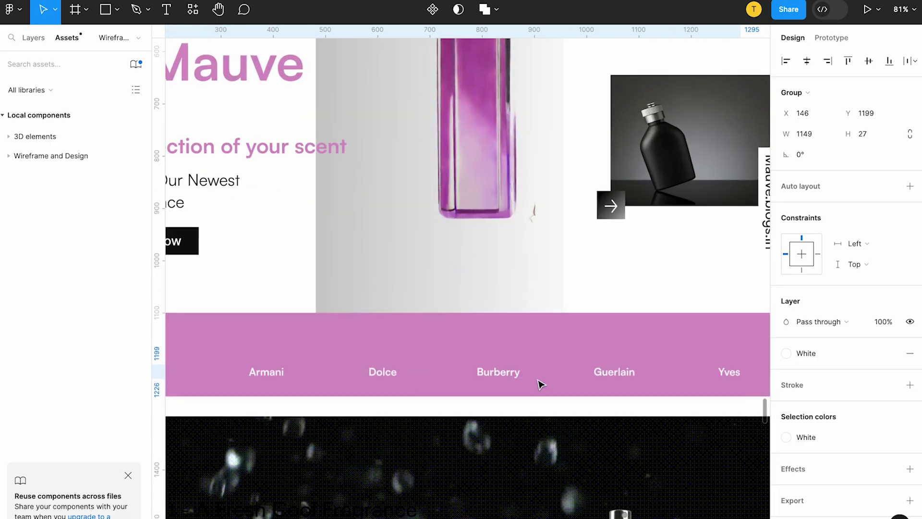
Switch to the Chrome browser and search Google for a Dior logo
{"action": "key", "text": "ctrl+Right"}
{"action": "key", "text": "super+t"}
{"action": "type", "text": "Logo"}
{"action": "key", "text": "BackSpace"}
{"action": "key", "text": "BackSpace"}
{"action": "key", "text": "BackSpace"}
{"action": "key", "text": "BackSpace"}
{"action": "key", "text": "ctrl+Left"}
{"action": "key", "text": "ctrl+Right"}
{"action": "type", "text": "Di"}
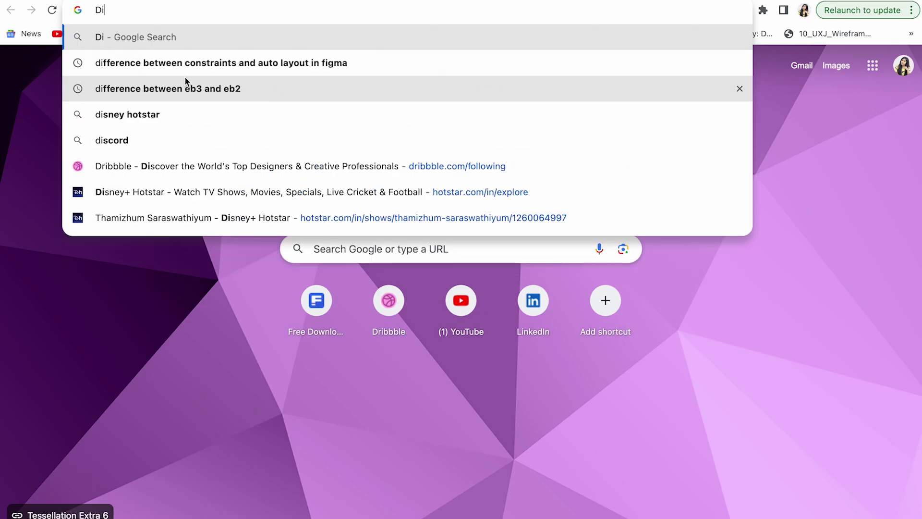
{"action": "type", "text": "or logo"}
{"action": "key", "text": "Return"}
Show image results and refine the search to "dior logo transperant"
{"action": "left_click", "coordinate": [171, 98]}
{"action": "left_click", "coordinate": [166, 49]}
{"action": "type", "text": "transperant"}
{"action": "key", "text": "Return"}
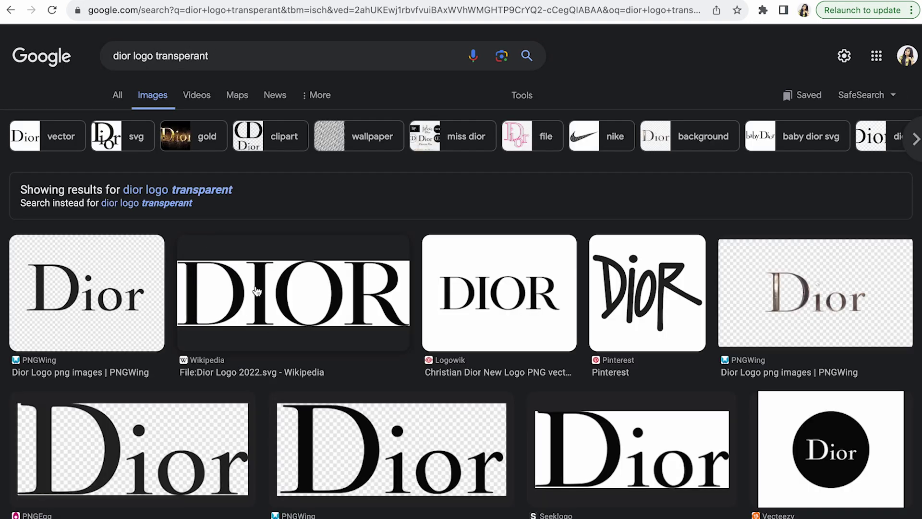
Preview the Wikipedia Dior logo and add "white" to the end of the image search
{"action": "left_click", "coordinate": [296, 298]}
{"action": "right_click", "coordinate": [691, 152]}
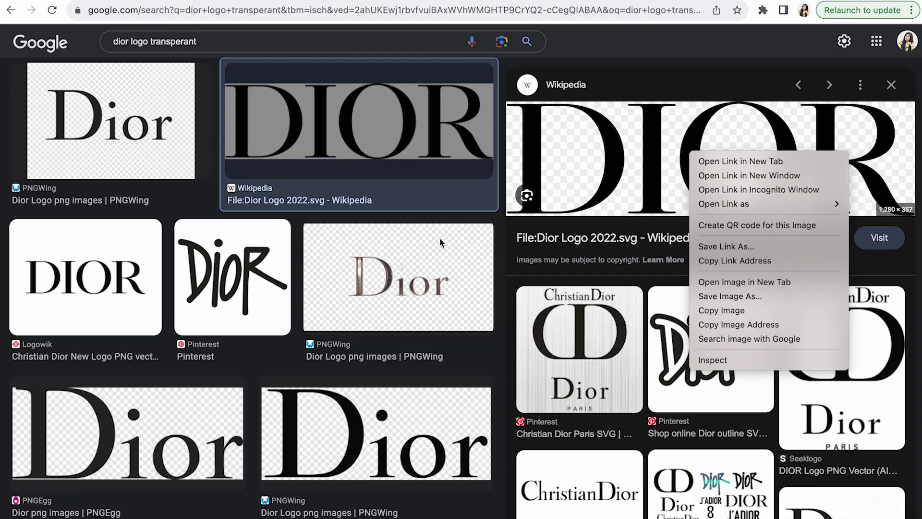
{"action": "left_click", "coordinate": [208, 36]}
{"action": "type", "text": "white"}
{"action": "key", "text": "Return"}
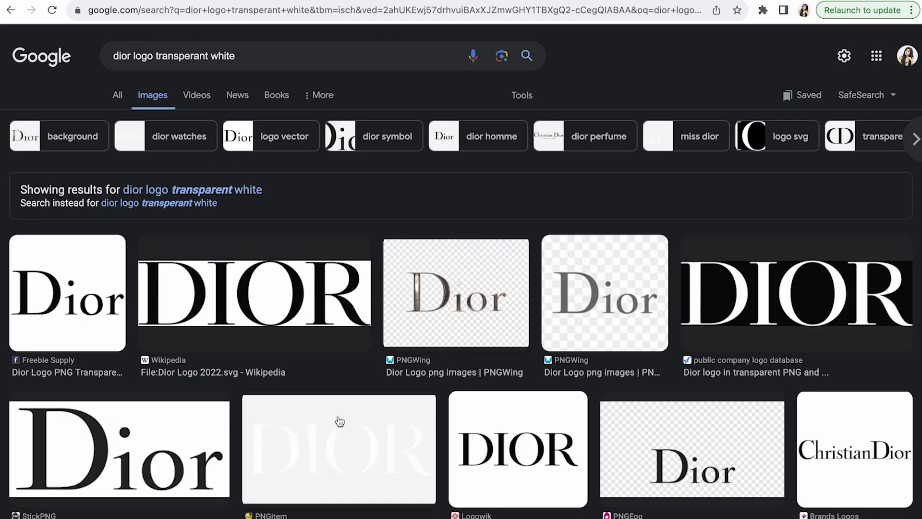
Copy the white DIOR logo image from PNGitem, paste it into the Figma design, and return to Chrome
{"action": "left_click", "coordinate": [339, 421]}
{"action": "right_click", "coordinate": [669, 169]}
{"action": "left_click", "coordinate": [691, 328]}
{"action": "key", "text": "super+Tab"}
{"action": "key", "text": "super+v"}
{"action": "key", "text": "super+Tab"}
Examine the other image results and related previews for a usable transparent white Dior logo
{"action": "scroll", "coordinate": [315, 381], "scroll_direction": "down", "scroll_amount": 5}
{"action": "left_click", "coordinate": [446, 247]}
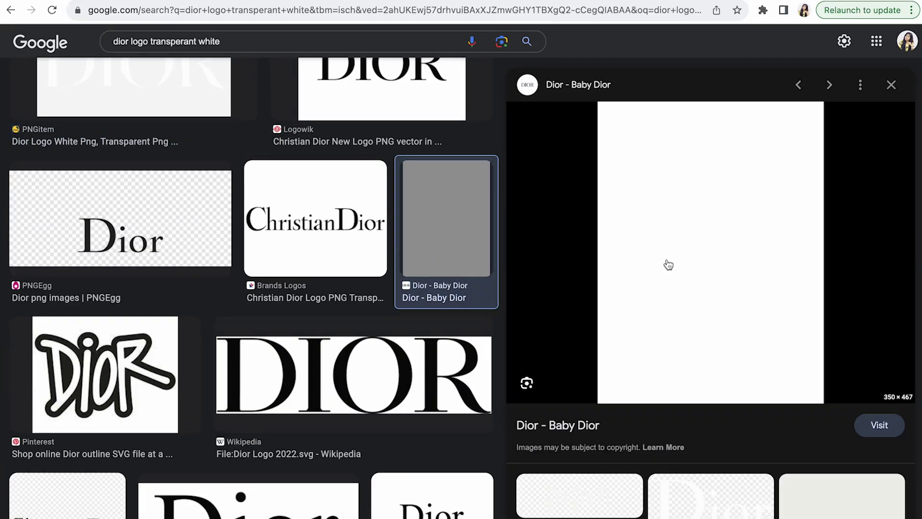
{"action": "scroll", "coordinate": [711, 385], "scroll_direction": "down", "scroll_amount": 4}
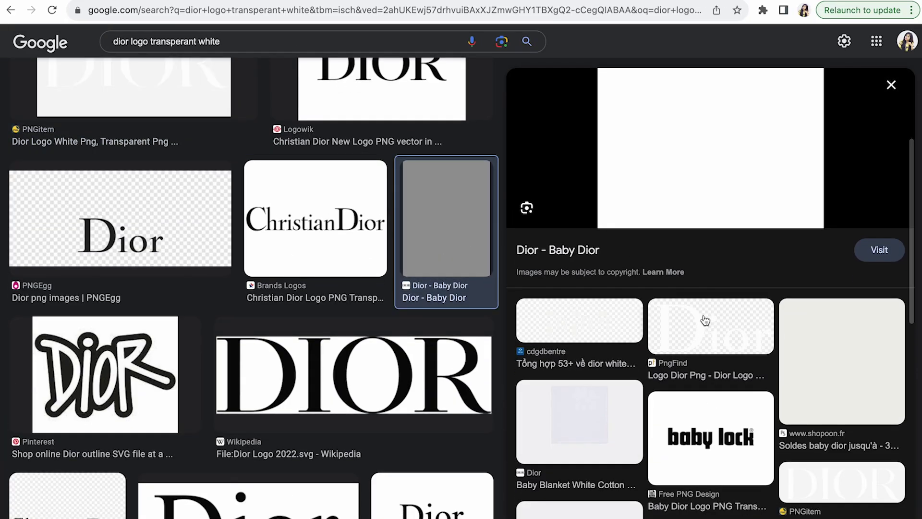
{"action": "left_click", "coordinate": [735, 327]}
{"action": "scroll", "coordinate": [141, 235], "scroll_direction": "up", "scroll_amount": 10}
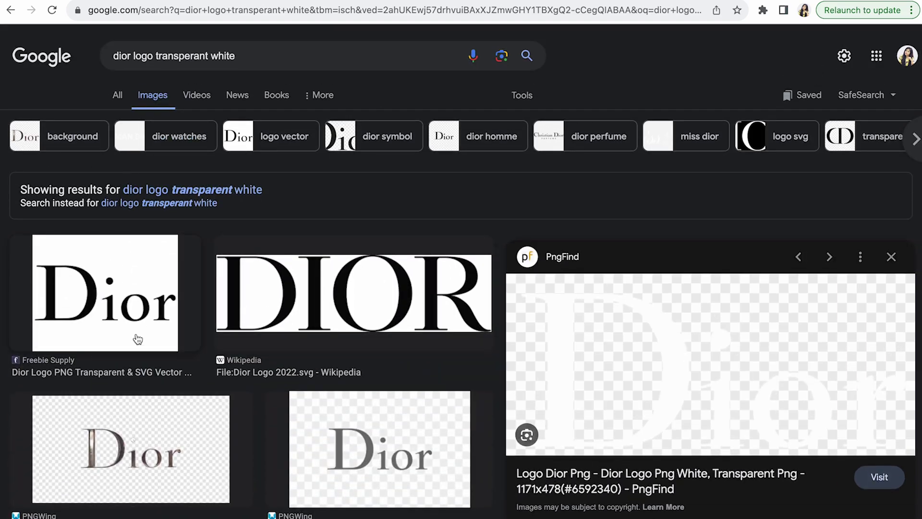
{"action": "scroll", "coordinate": [138, 339], "scroll_direction": "down", "scroll_amount": 10}
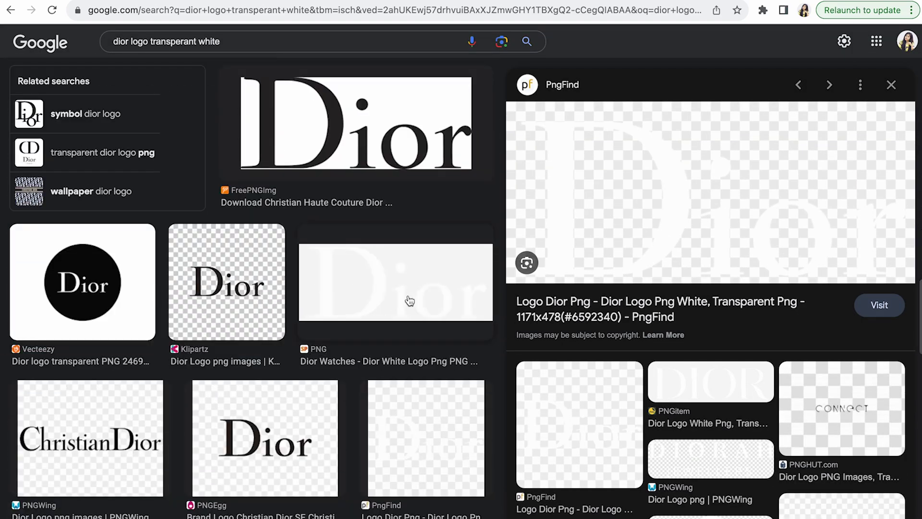
{"action": "left_click", "coordinate": [410, 301]}
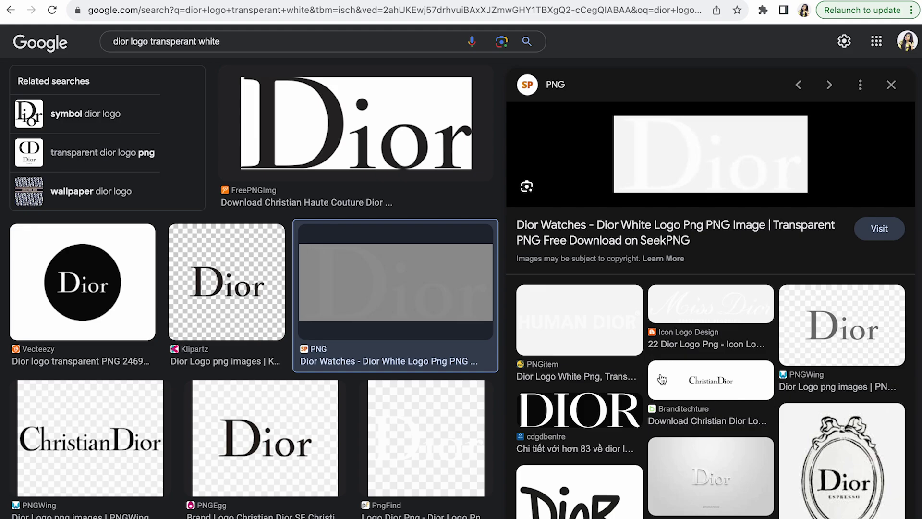
{"action": "scroll", "coordinate": [662, 380], "scroll_direction": "down", "scroll_amount": 8}
{"action": "scroll", "coordinate": [119, 117], "scroll_direction": "up", "scroll_amount": 10}
Reorder the image search terms to "dior logo white transperant" and run the search again
{"action": "left_click_drag", "start_coordinate": [209, 55], "coordinate": [155, 45]}
{"action": "key", "text": "ctrl+x"}
{"action": "left_click", "coordinate": [213, 51]}
{"action": "key", "text": "ctrl+v"}
{"action": "key", "text": "Return"}
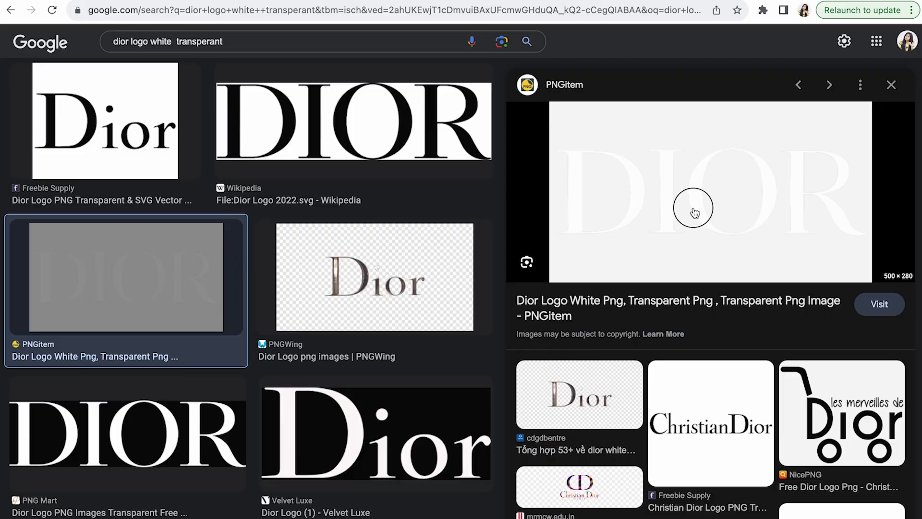
Download the white DIOR logo PNG from its PNGitem page and return to the image results
{"action": "left_click", "coordinate": [694, 212]}
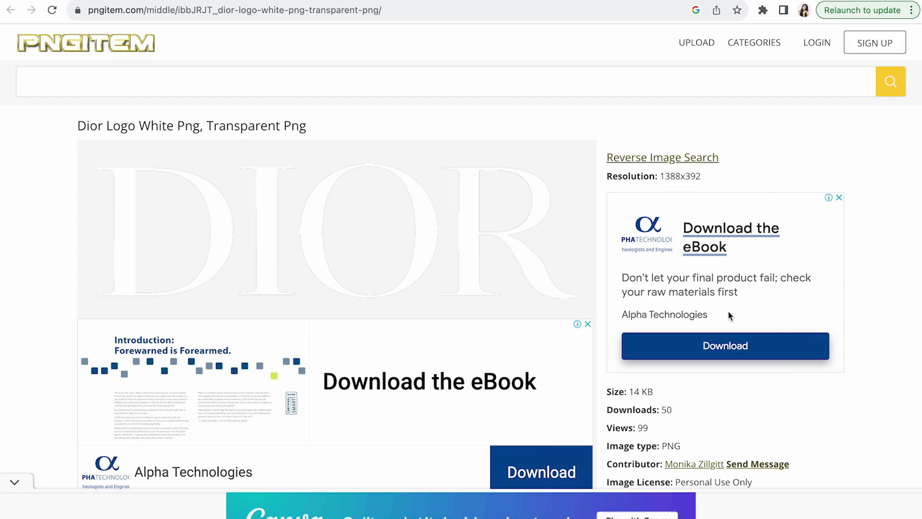
{"action": "left_click", "coordinate": [587, 324]}
{"action": "scroll", "coordinate": [381, 219], "scroll_direction": "down", "scroll_amount": 8}
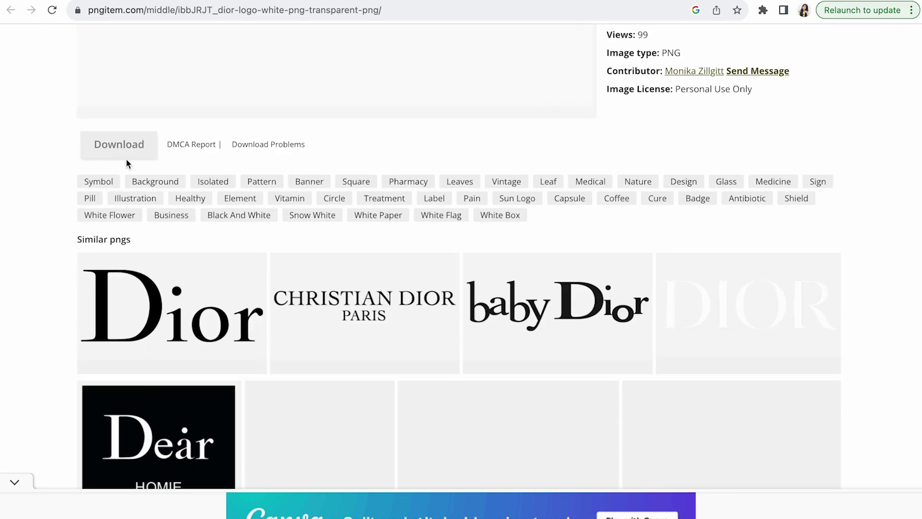
{"action": "left_click", "coordinate": [126, 157]}
{"action": "left_click", "coordinate": [725, 129]}
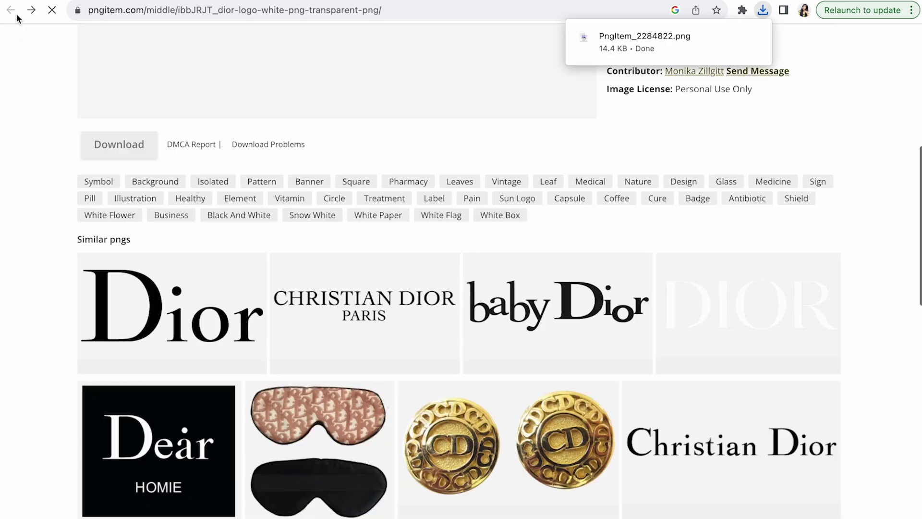
{"action": "key", "text": "super+w"}
Copy the white DIOR image from the preview and paste it beside the wireframe in Figma
{"action": "right_click", "coordinate": [604, 208]}
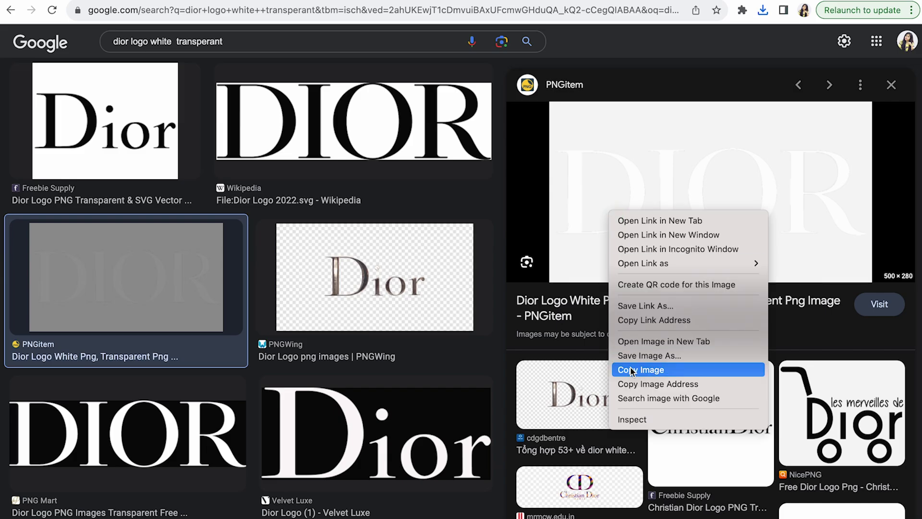
{"action": "left_click", "coordinate": [680, 366]}
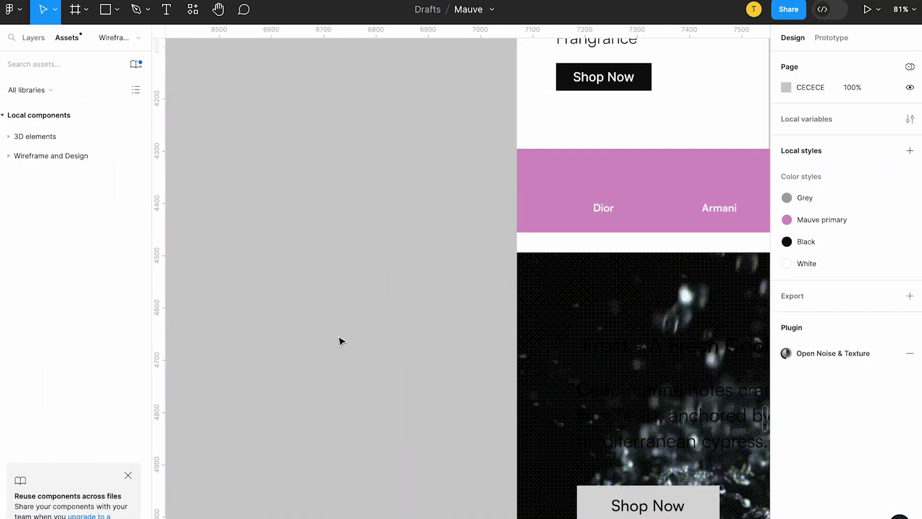
{"action": "key", "text": "super+v"}
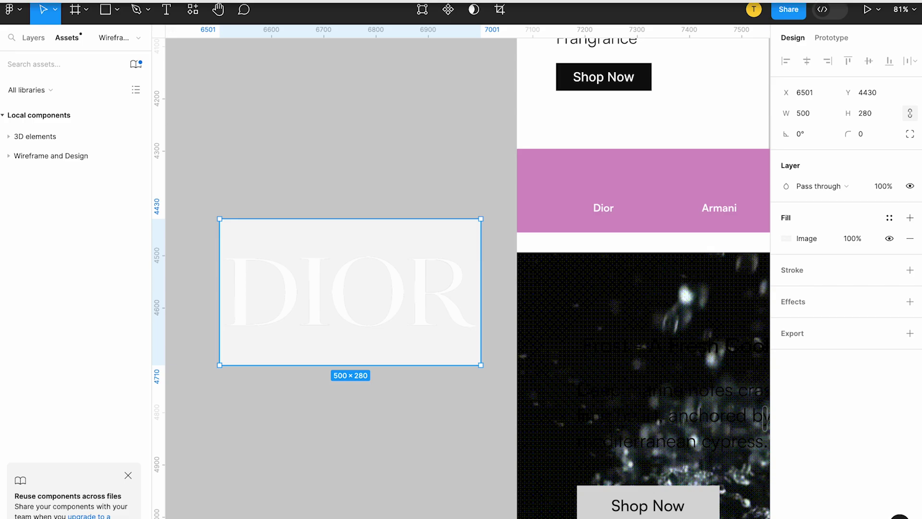
Try to remove the pasted DIOR logo's background with Magic Cut, and delete the image
{"action": "left_click", "coordinate": [339, 1]}
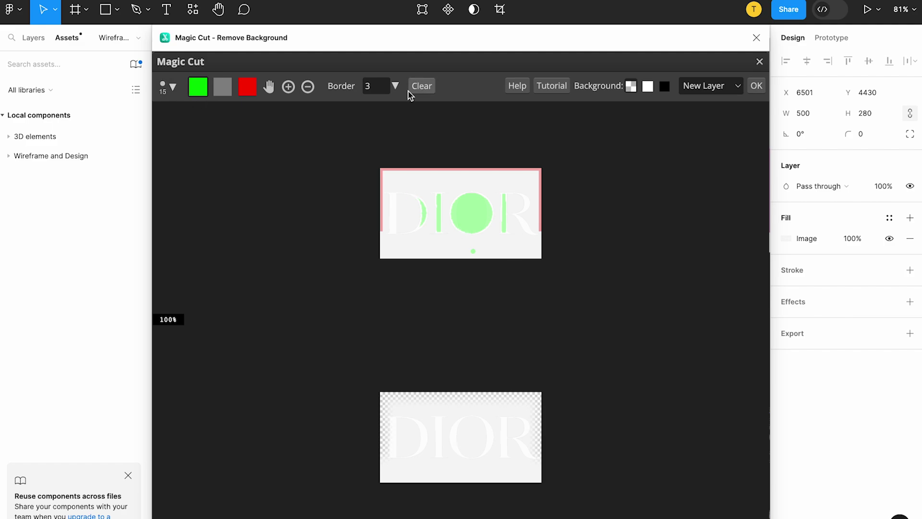
{"action": "left_click", "coordinate": [423, 89]}
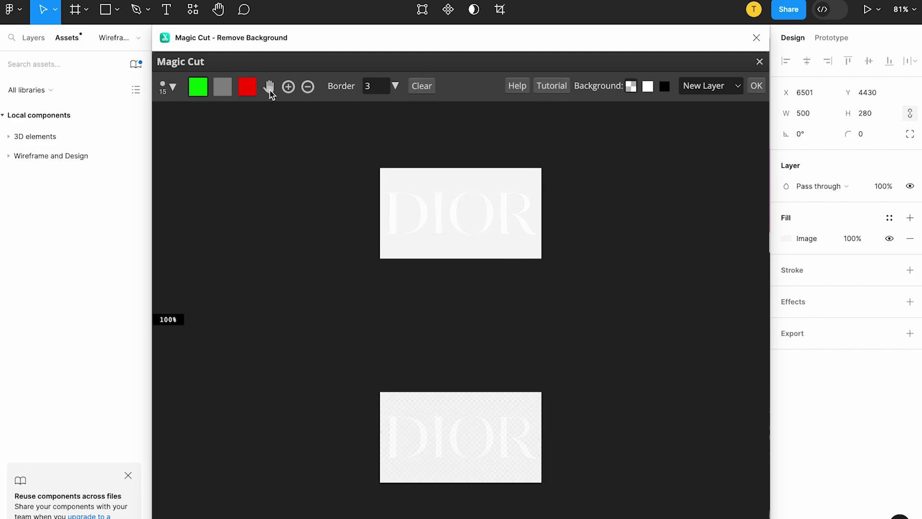
{"action": "mouse_move", "coordinate": [417, 213]}
{"action": "left_mouse_down"}
{"action": "mouse_move", "coordinate": [422, 233]}
{"action": "mouse_move", "coordinate": [408, 200]}
{"action": "mouse_move", "coordinate": [409, 217]}
{"action": "left_mouse_up"}
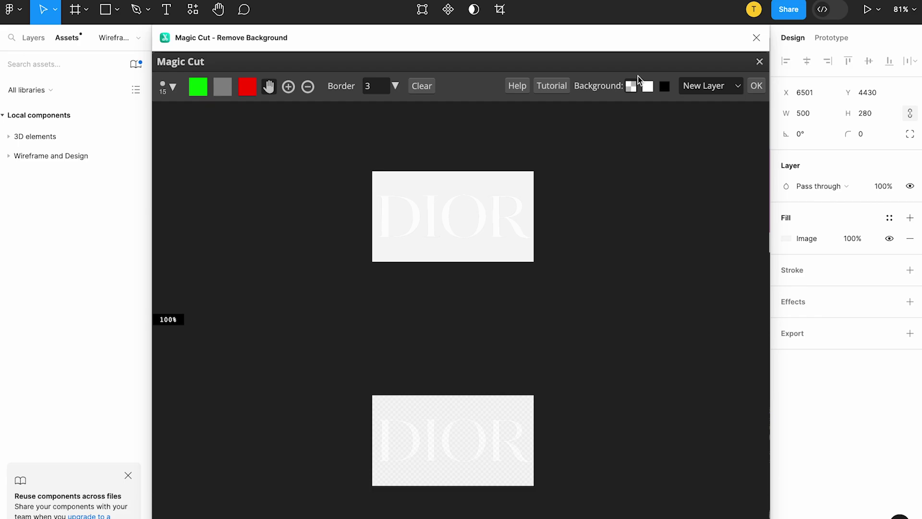
{"action": "left_click", "coordinate": [762, 86]}
{"action": "key", "text": "Delete"}
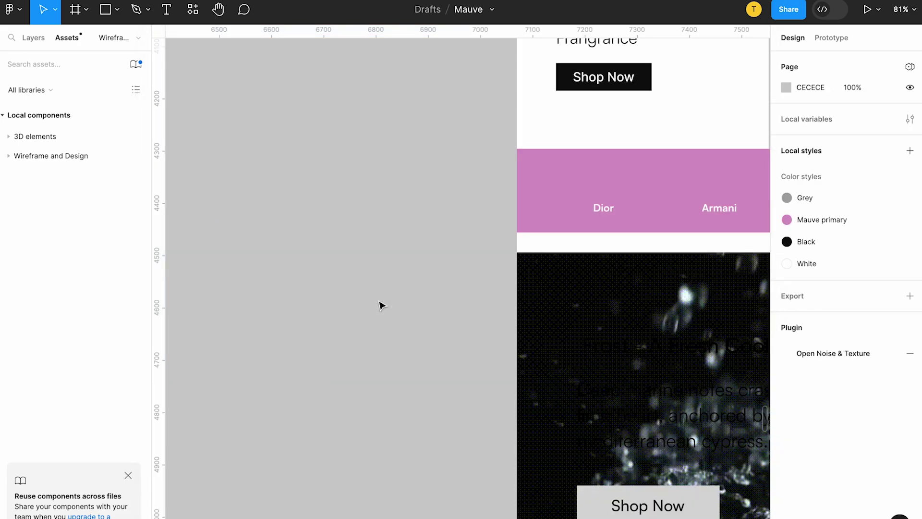
Switch to Chrome, search images for "Armani logo white transperant" and preview the plain ARMANI logo
{"action": "key", "text": "super+Tab"}
{"action": "double_click", "coordinate": [123, 42]}
{"action": "type", "text": "Armani logo white  transperant"}
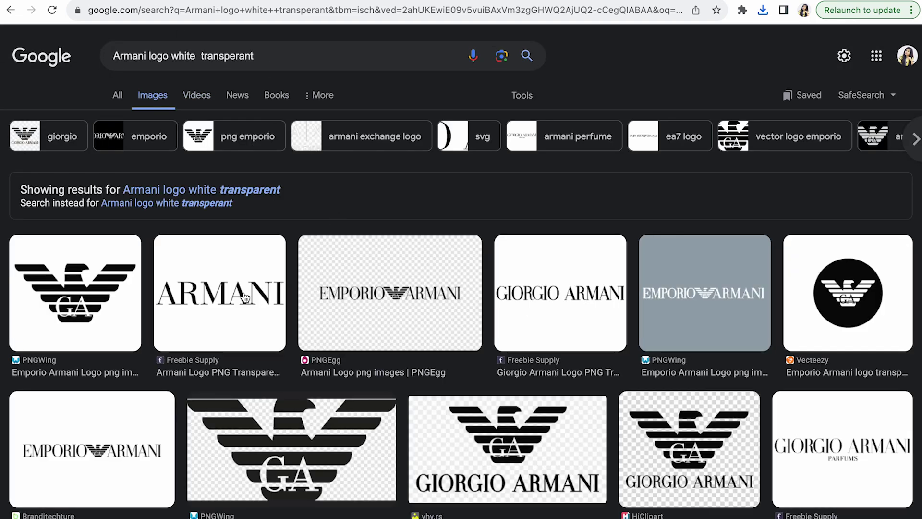
{"action": "left_click", "coordinate": [245, 298]}
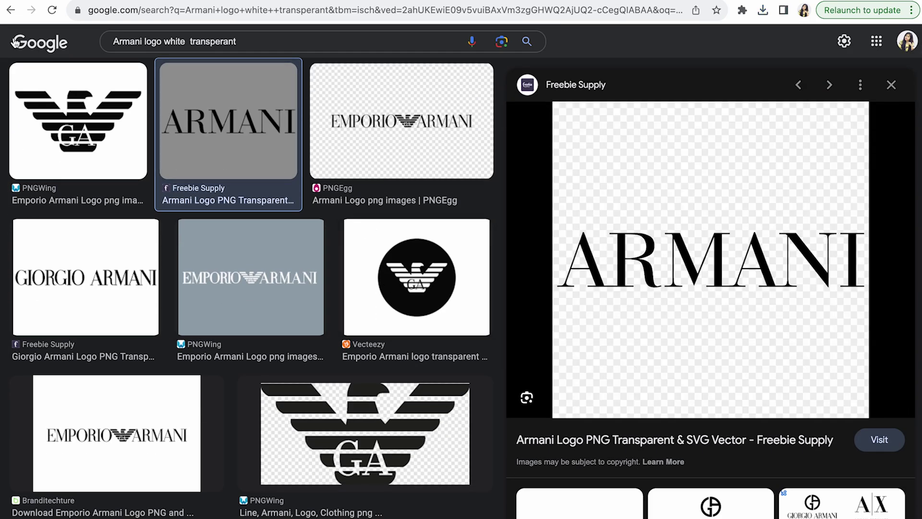
Go back to the Dior image results, copy the black Dior logo from Freebie Supply and return to Figma
{"action": "left_click", "coordinate": [10, 10]}
{"action": "left_click", "coordinate": [10, 10]}
{"action": "scroll", "coordinate": [397, 257], "scroll_direction": "up", "scroll_amount": 4}
{"action": "left_click", "coordinate": [139, 305]}
{"action": "right_click", "coordinate": [653, 389]}
{"action": "left_click", "coordinate": [714, 454]}
{"action": "key", "text": "ctrl+Left"}
Draw a rectangle about 118 by 44 above the Dior label on the mauve strip and apply the White color style
{"action": "scroll", "coordinate": [615, 323], "scroll_direction": "right", "scroll_amount": 5}
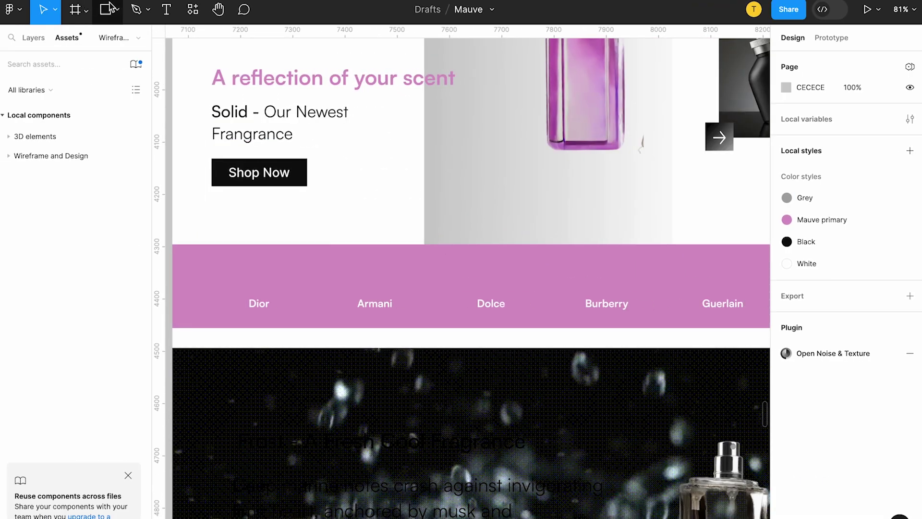
{"action": "mouse_move", "coordinate": [229, 269]}
{"action": "left_mouse_down"}
{"action": "mouse_move", "coordinate": [289, 291]}
{"action": "mouse_move", "coordinate": [262, 285]}
{"action": "left_mouse_up"}
{"action": "left_click", "coordinate": [789, 323]}
{"action": "left_click", "coordinate": [662, 424]}
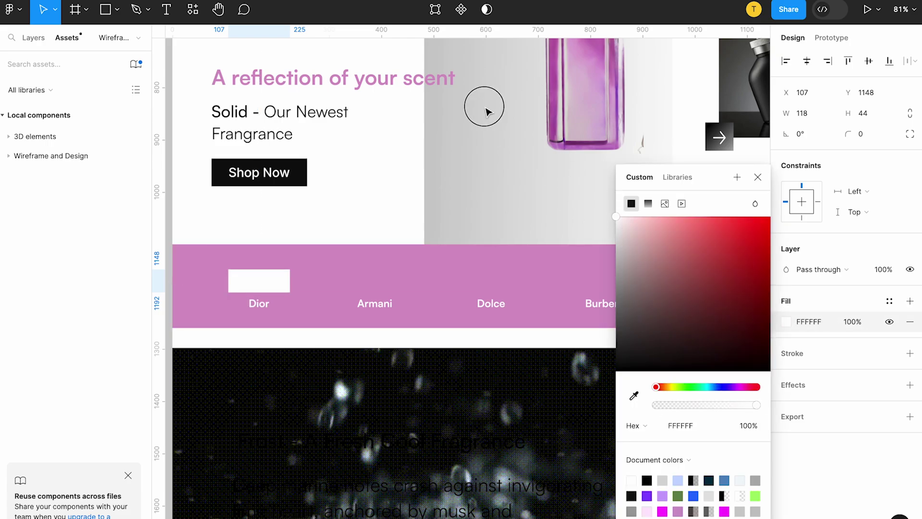
{"action": "left_click", "coordinate": [890, 301]}
{"action": "left_click", "coordinate": [651, 362]}
Duplicate the white rectangle above the Armani, Dolce, Burberry, Guerlain and Yves labels at equal spacing
{"action": "left_click_drag", "start_coordinate": [258, 287], "coordinate": [374, 286]}
{"action": "key", "text": "ctrl+d"}
{"action": "key", "text": "ctrl+d"}
{"action": "key", "text": "ctrl+d"}
{"action": "key", "text": "ctrl+d"}
{"action": "scroll", "coordinate": [375, 286], "scroll_direction": "right", "scroll_amount": 5}
{"action": "scroll", "coordinate": [374, 286], "scroll_direction": "down", "scroll_amount": 2}
{"action": "scroll", "coordinate": [375, 285], "scroll_direction": "left", "scroll_amount": 5}
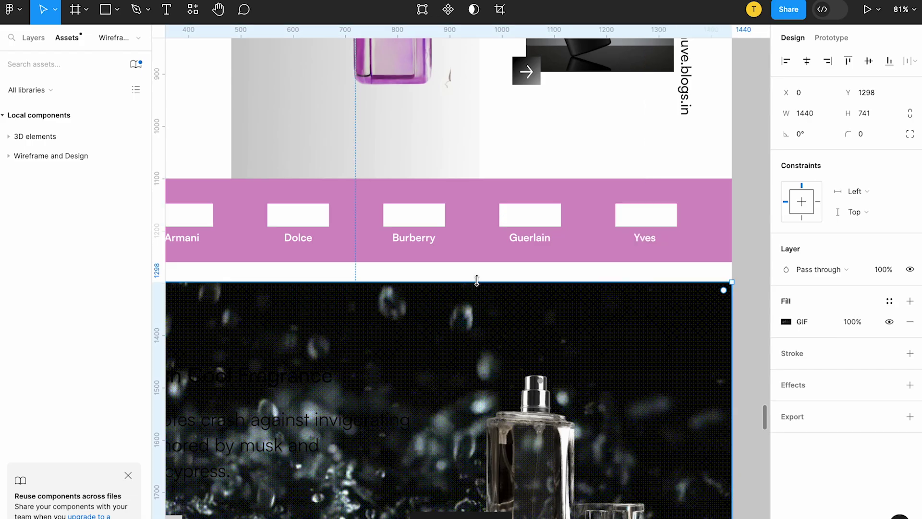
Copy the black Dior logo from the Freebie Supply preview in Chrome and paste it into the Figma design
{"action": "left_click", "coordinate": [324, 247]}
{"action": "left_click", "coordinate": [298, 239]}
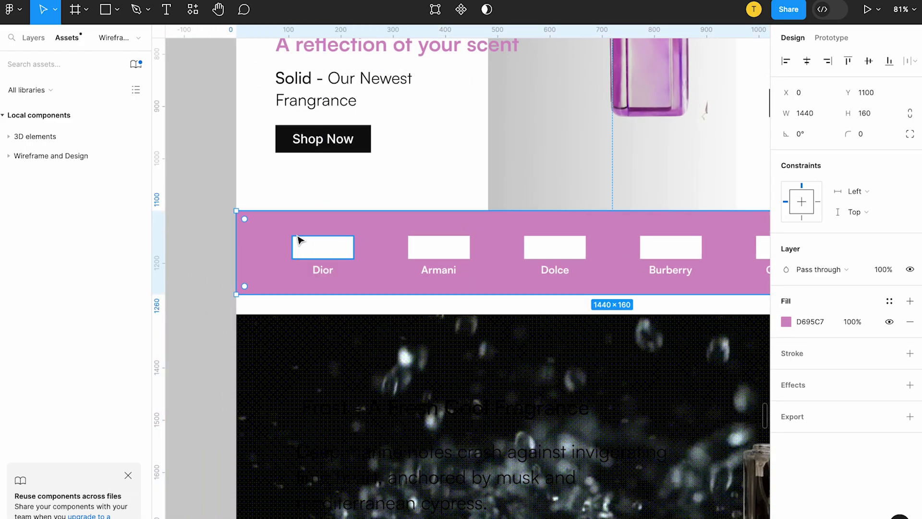
{"action": "key", "text": "ctrl+v"}
{"action": "key", "text": "super+Tab"}
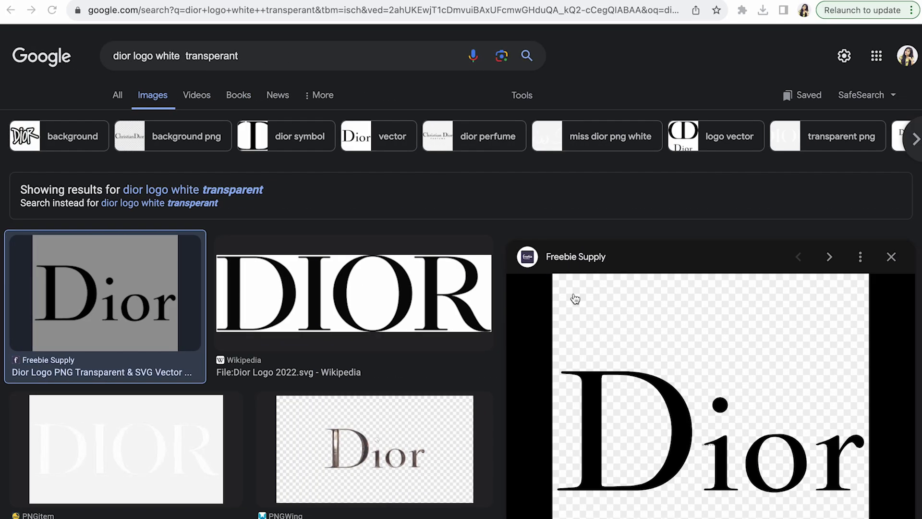
{"action": "right_click", "coordinate": [642, 379]}
{"action": "left_click", "coordinate": [682, 470]}
{"action": "key", "text": "super+Tab"}
{"action": "key", "text": "ctrl+v"}
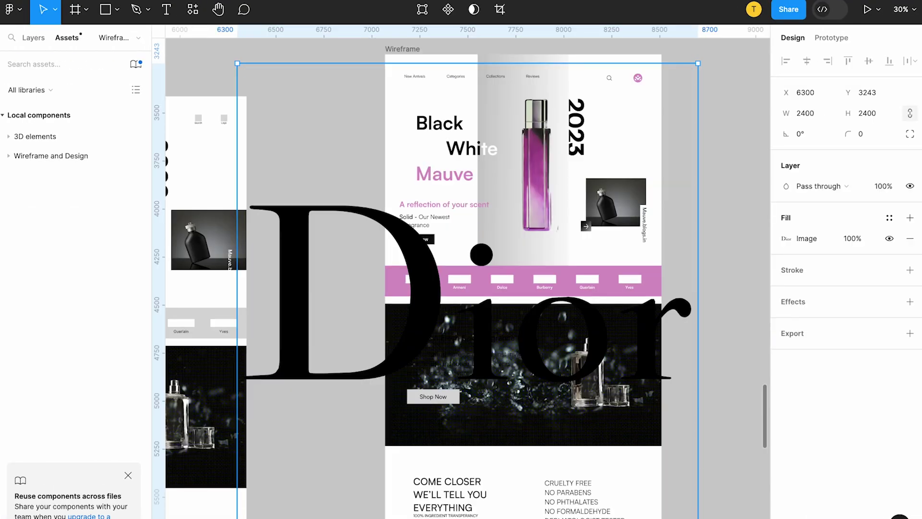
Scale the Dior logo down, move it onto the white box above the Dior label and trim it to 69 by 43
{"action": "left_click_drag", "start_coordinate": [699, 515], "coordinate": [468, 316]}
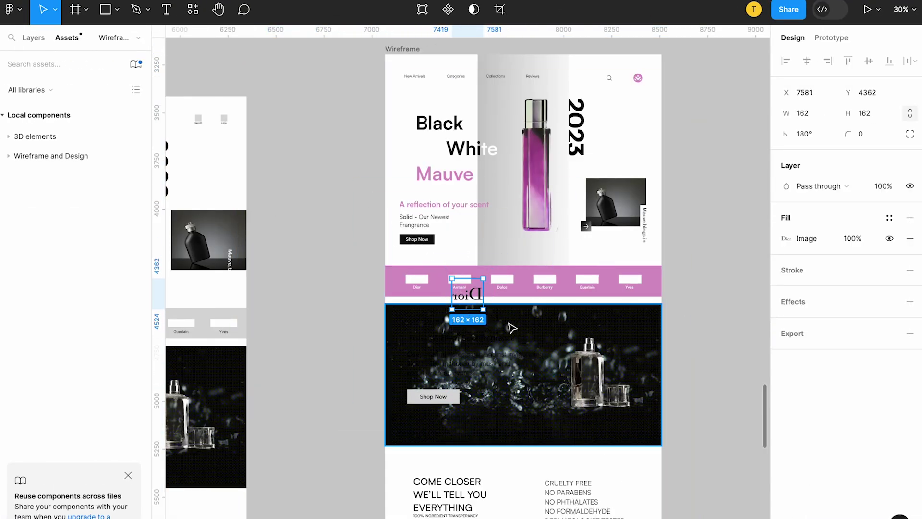
{"action": "scroll", "coordinate": [462, 275], "scroll_direction": "up", "scroll_amount": 5}
{"action": "left_click_drag", "start_coordinate": [452, 279], "coordinate": [452, 283]}
{"action": "left_click_drag", "start_coordinate": [522, 414], "coordinate": [523, 350]}
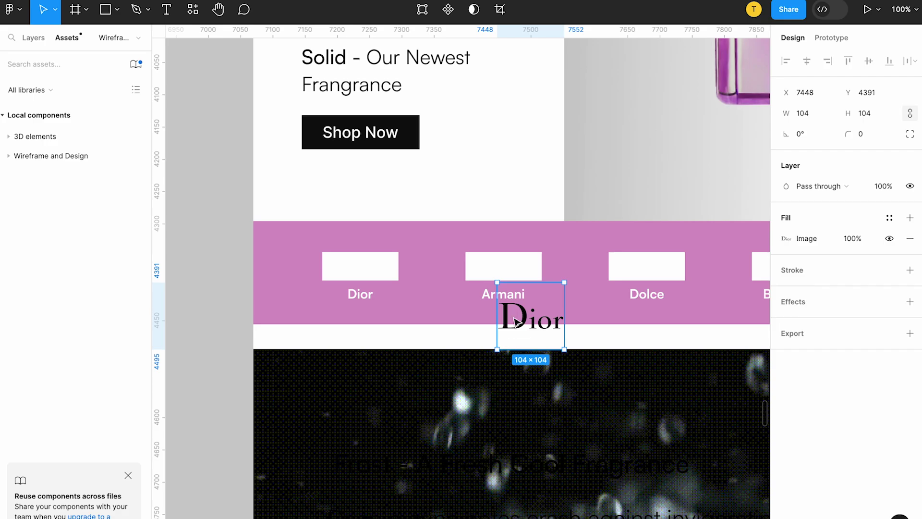
{"action": "left_click_drag", "start_coordinate": [516, 317], "coordinate": [349, 268]}
{"action": "left_click_drag", "start_coordinate": [398, 301], "coordinate": [362, 279]}
{"action": "left_click_drag", "start_coordinate": [360, 243], "coordinate": [361, 252]}
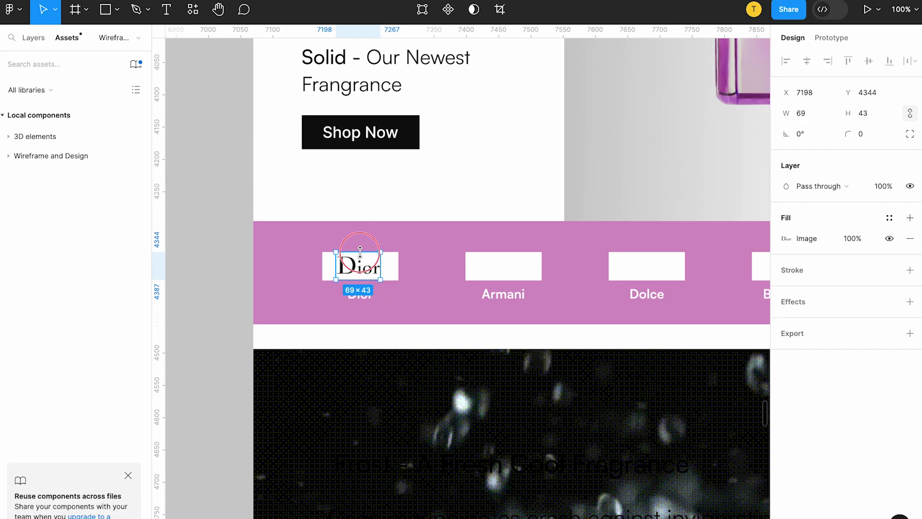
{"action": "left_click", "coordinate": [409, 255]}
Search images in Chrome for "Armani logo white transperant" and copy the ARMANI logo from Freebie Supply
{"action": "key", "text": "ctrl+Right"}
{"action": "double_click", "coordinate": [133, 56]}
{"action": "type", "text": "Armani"}
{"action": "key", "text": "Return"}
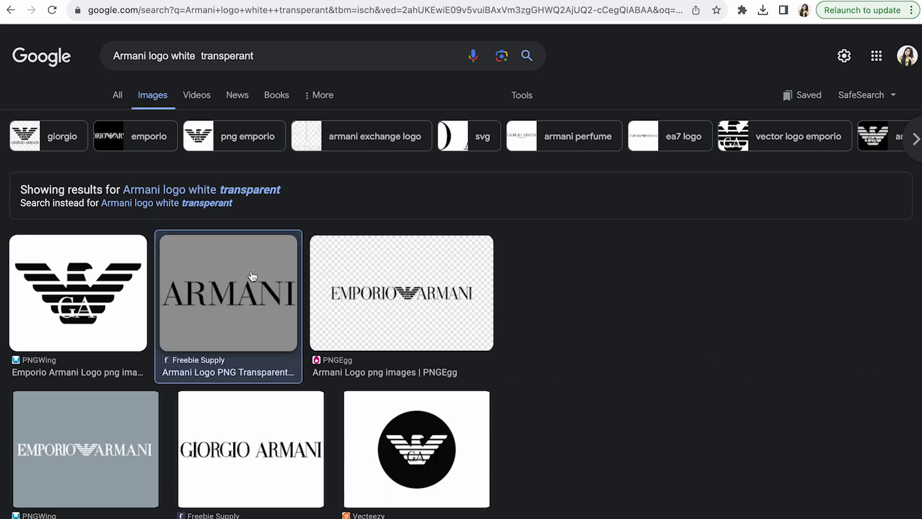
{"action": "right_click", "coordinate": [675, 241]}
{"action": "left_click", "coordinate": [693, 400]}
Paste the ARMANI logo into the Figma design and scale it down to 130 by 130
{"action": "key", "text": "ctrl+Left"}
{"action": "left_click", "coordinate": [535, 265]}
{"action": "scroll", "coordinate": [533, 267], "scroll_direction": "right", "scroll_amount": 3}
{"action": "left_click", "coordinate": [435, 288]}
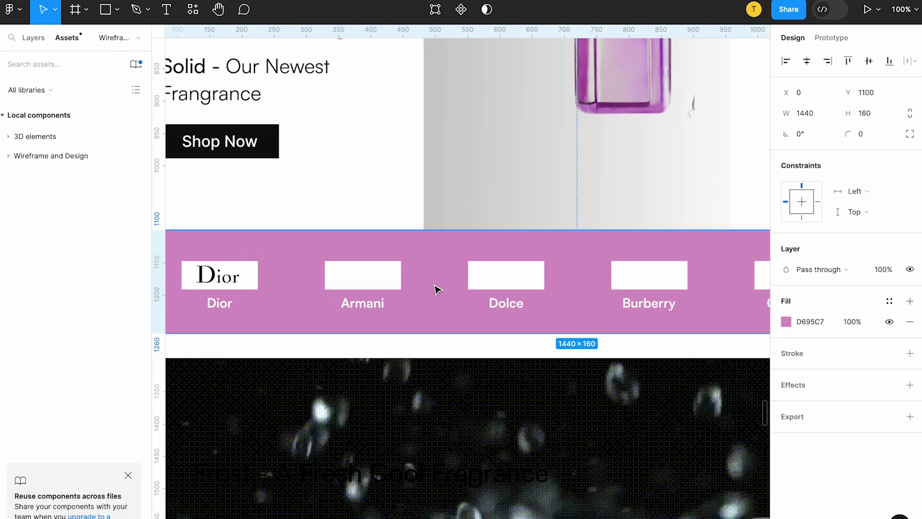
{"action": "key", "text": "Escape"}
{"action": "key", "text": "ctrl+v"}
{"action": "left_click_drag", "start_coordinate": [696, 517], "coordinate": [480, 304]}
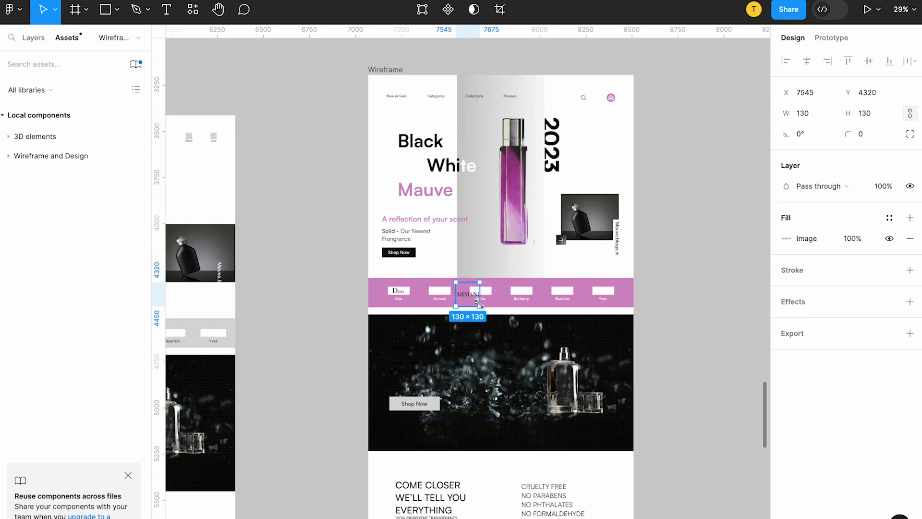
Move the ARMANI logo onto the white box above the Armani label and resize it to fit
{"action": "key", "text": "ctrl+plus"}
{"action": "key", "text": "ctrl+plus"}
{"action": "left_click_drag", "start_coordinate": [570, 348], "coordinate": [484, 336]}
{"action": "left_click_drag", "start_coordinate": [527, 375], "coordinate": [489, 347]}
{"action": "left_click", "coordinate": [547, 341]}
Switch to Chrome and change the image search to "Dolce logo white transperant"
{"action": "key", "text": "ctrl+Right"}
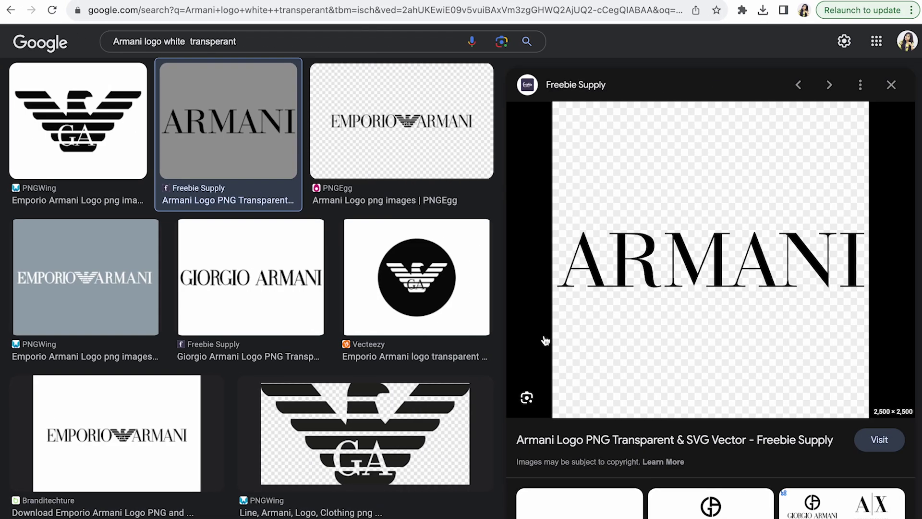
{"action": "key", "text": "ctrl+Left"}
{"action": "key", "text": "ctrl+Right"}
{"action": "left_click", "coordinate": [141, 42]}
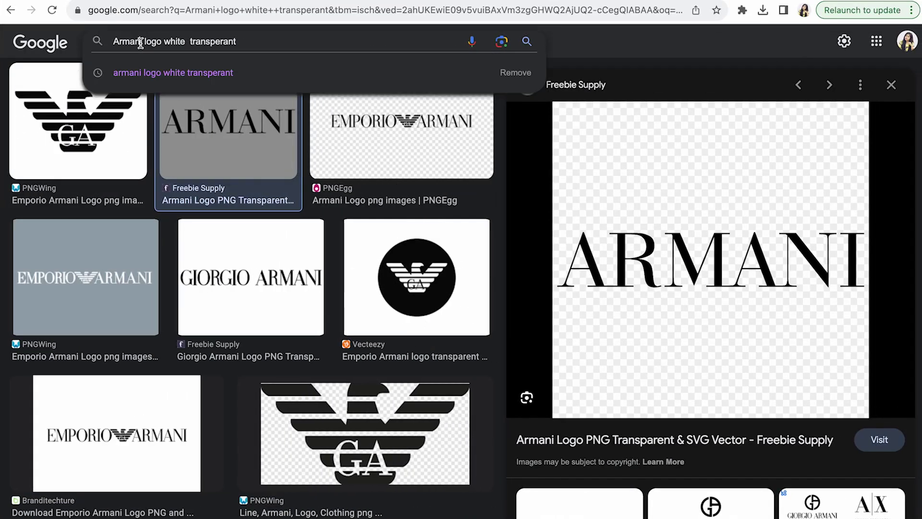
{"action": "type", "text": "Dolce"}
{"action": "key", "text": "Return"}
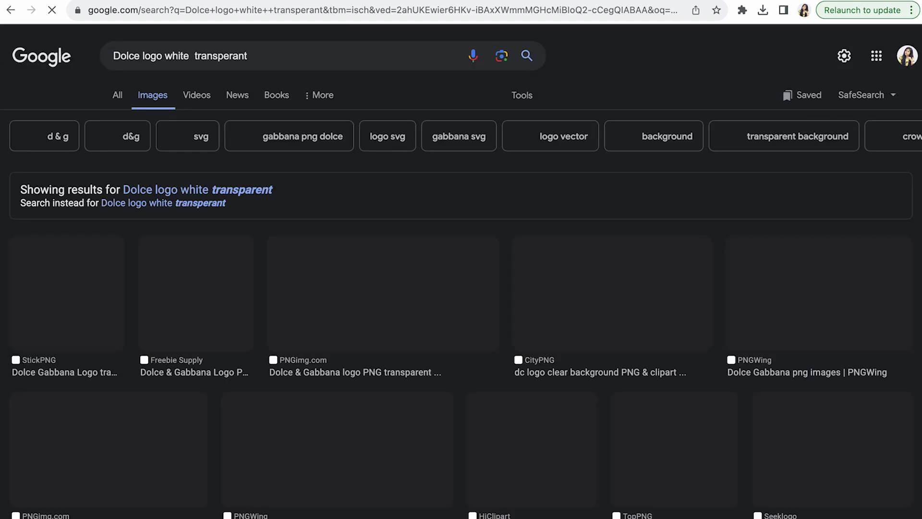
Find the plain DOLCE wordmark from Freebie Supply in the image results and copy it
{"action": "scroll", "coordinate": [217, 245], "scroll_direction": "down", "scroll_amount": 2}
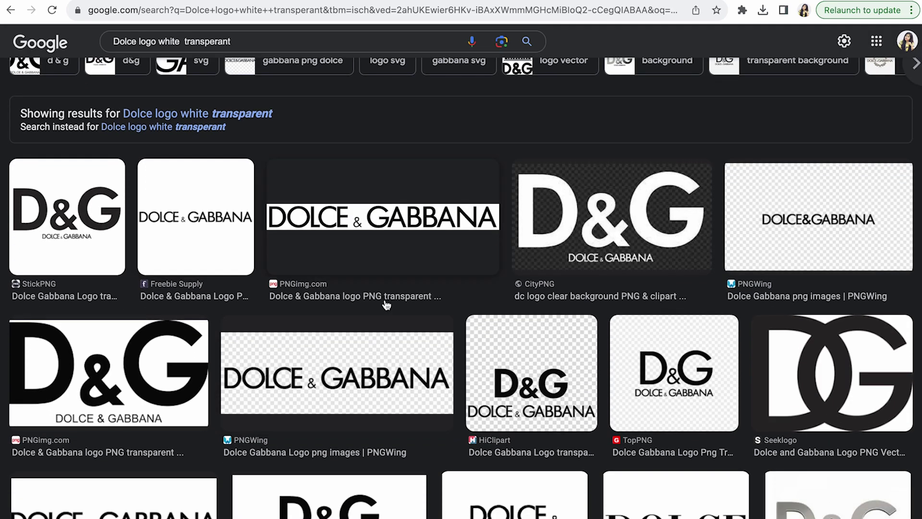
{"action": "scroll", "coordinate": [387, 305], "scroll_direction": "down", "scroll_amount": 4}
{"action": "left_click", "coordinate": [713, 288]}
{"action": "right_click", "coordinate": [713, 284]}
{"action": "left_click", "coordinate": [761, 436]}
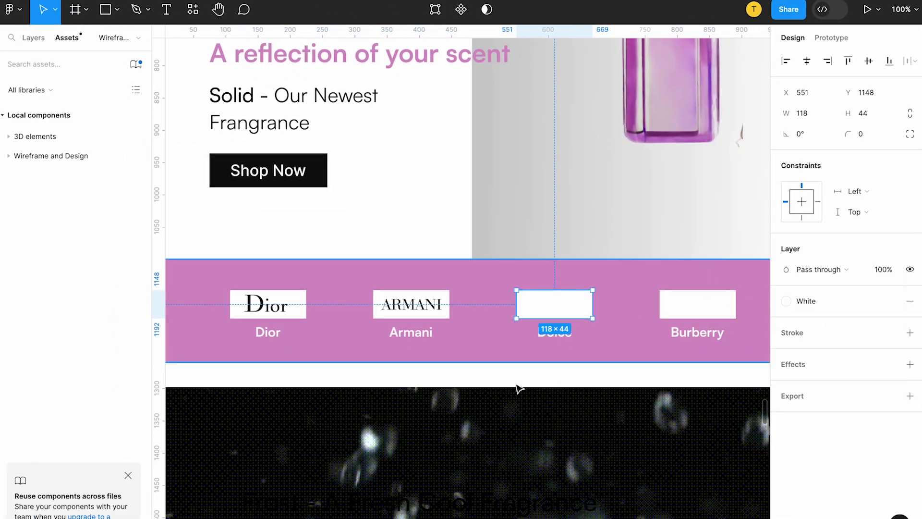
Paste the DOLCE logo into the Figma design and scale it down to 116 by 116
{"action": "left_click", "coordinate": [530, 379]}
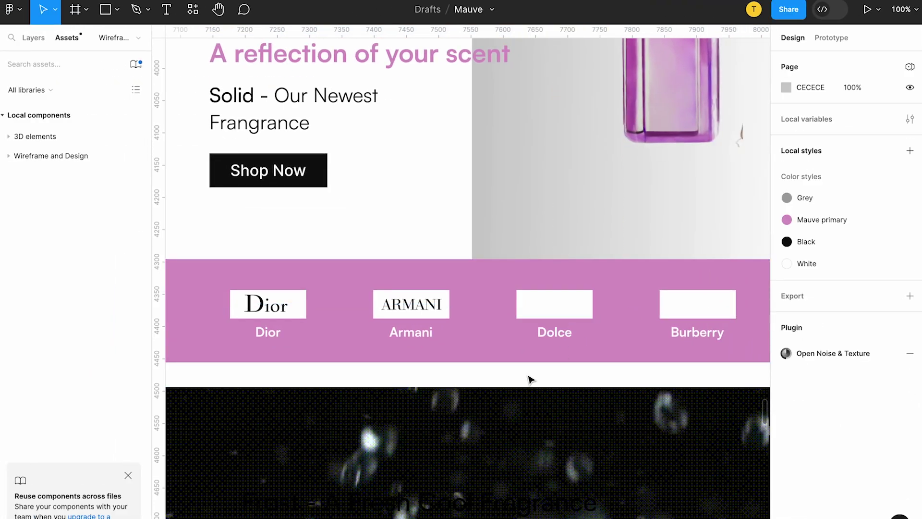
{"action": "key", "text": "super+v"}
{"action": "left_click_drag", "start_coordinate": [699, 518], "coordinate": [479, 306]}
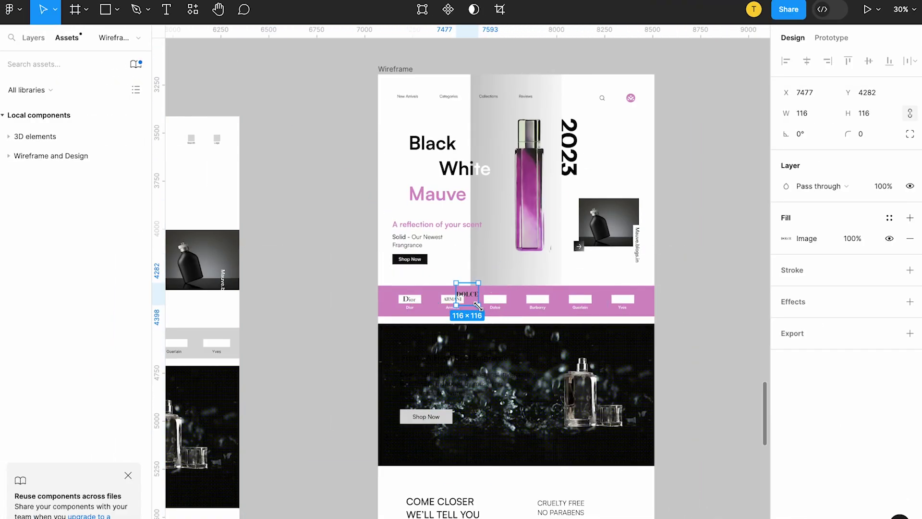
Move the DOLCE logo onto the white box above the Dolce label and resize it to 91 by 43
{"action": "scroll", "coordinate": [481, 306], "scroll_direction": "up", "scroll_amount": 6}
{"action": "scroll", "coordinate": [484, 310], "scroll_direction": "right", "scroll_amount": 2}
{"action": "left_click_drag", "start_coordinate": [361, 307], "coordinate": [462, 323]}
{"action": "left_click_drag", "start_coordinate": [490, 359], "coordinate": [452, 336]}
{"action": "left_click_drag", "start_coordinate": [445, 285], "coordinate": [464, 302]}
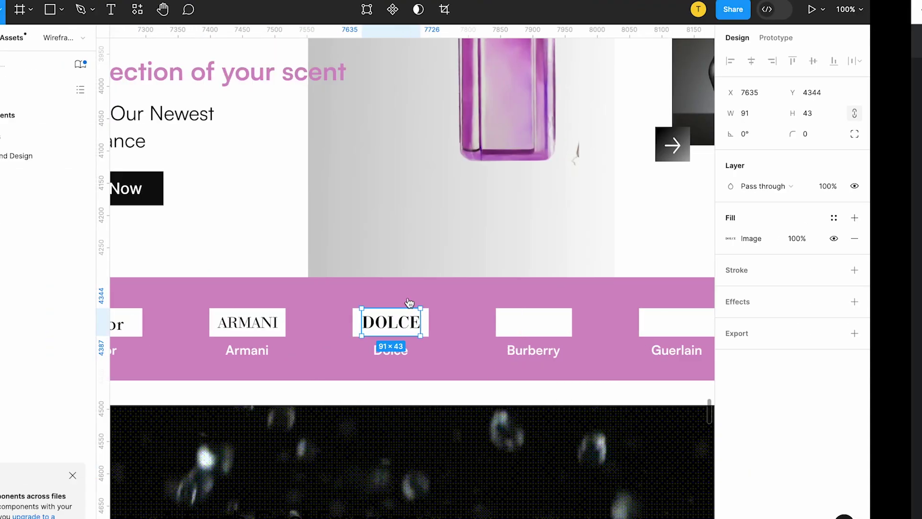
{"action": "scroll", "coordinate": [409, 303], "scroll_direction": "right", "scroll_amount": 5}
{"action": "double_click", "coordinate": [372, 351]}
Switch to Chrome and change the image search to "Burberry logo white transperant"
{"action": "key", "text": "ctrl+Right"}
{"action": "left_click_drag", "start_coordinate": [136, 41], "coordinate": [57, 40]}
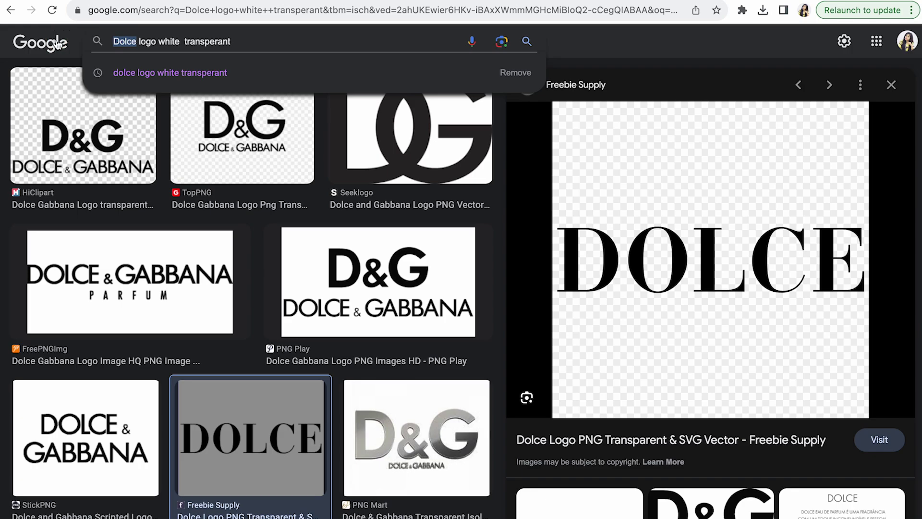
{"action": "type", "text": "Burberry"}
{"action": "key", "text": "Return"}
Preview the Burberry logo candidates and copy the bold black BURBERRY wordmark from 1000 Logos
{"action": "left_click", "coordinate": [441, 289]}
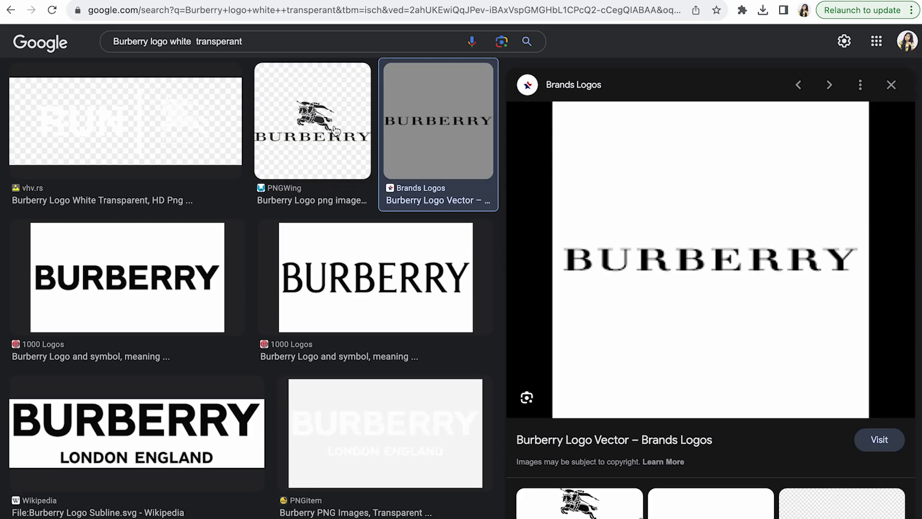
{"action": "left_click", "coordinate": [115, 272]}
{"action": "right_click", "coordinate": [677, 215]}
{"action": "left_click", "coordinate": [712, 375]}
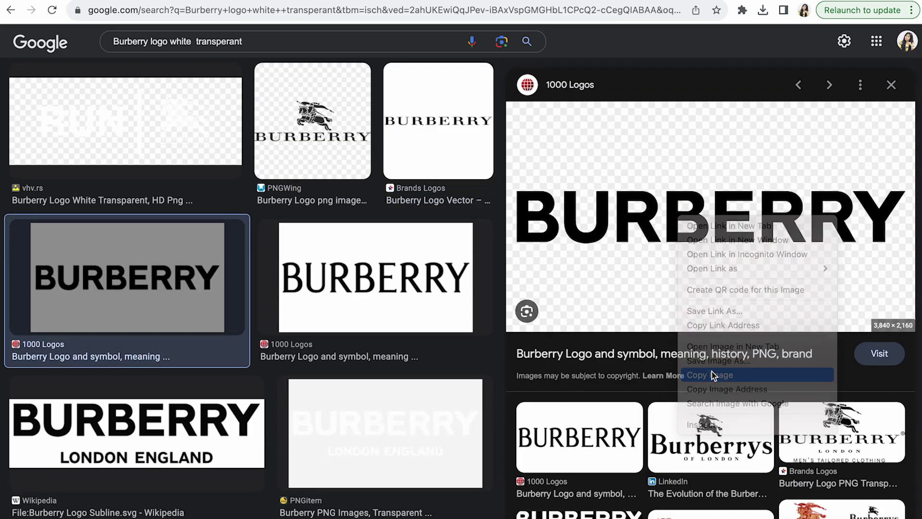
Switch to Figma and paste the BURBERRY logo into the design, scaling it down to 168 by 94
{"action": "key", "text": "super+Tab"}
{"action": "left_click", "coordinate": [566, 290]}
{"action": "key", "text": "super+v"}
{"action": "left_click_drag", "start_coordinate": [745, 453], "coordinate": [466, 300]}
{"action": "scroll", "coordinate": [461, 288], "scroll_direction": "up", "scroll_amount": 10}
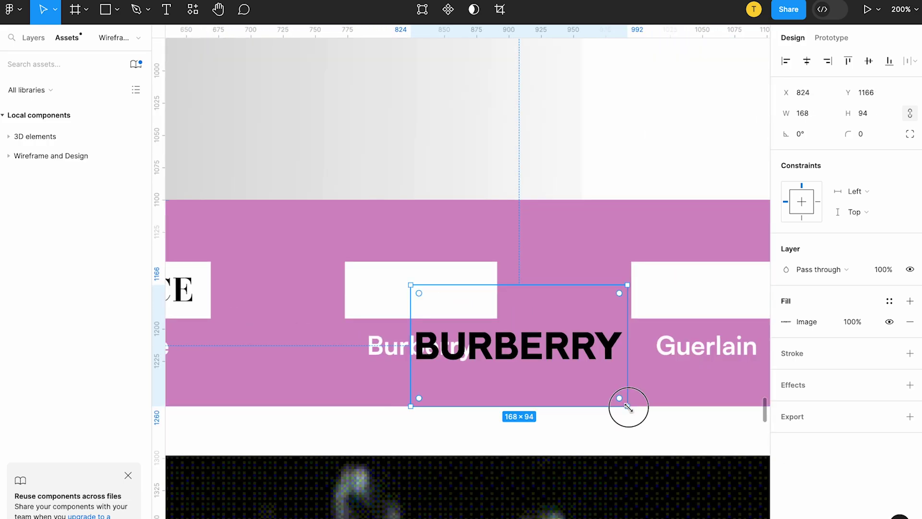
Shrink the BURBERRY logo, move it onto the white box above the Burberry label, and trim it to fit
{"action": "left_click_drag", "start_coordinate": [628, 405], "coordinate": [521, 346]}
{"action": "key", "text": "super+x"}
{"action": "key", "text": "super+v"}
{"action": "left_click_drag", "start_coordinate": [440, 289], "coordinate": [436, 295]}
{"action": "left_click_drag", "start_coordinate": [438, 319], "coordinate": [496, 319]}
{"action": "left_click_drag", "start_coordinate": [452, 279], "coordinate": [434, 262]}
{"action": "left_click_drag", "start_coordinate": [431, 297], "coordinate": [427, 297]}
Copy the Guerlain label text, switch to Chrome, and change the image search to "Guerlain logo white transperant"
{"action": "scroll", "coordinate": [500, 311], "scroll_direction": "right", "scroll_amount": 3}
{"action": "double_click", "coordinate": [551, 340]}
{"action": "double_click", "coordinate": [551, 339]}
{"action": "double_click", "coordinate": [551, 339]}
{"action": "key", "text": "ctrl+Right"}
{"action": "double_click", "coordinate": [144, 42]}
{"action": "type", "text": "Guerlain"}
{"action": "key", "text": "Return"}
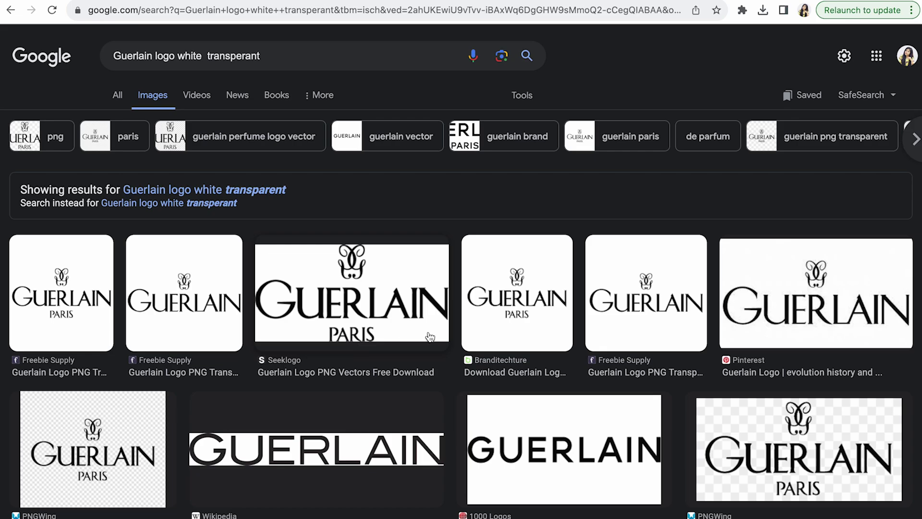
Open the plain black GUERLAIN wordmark from 1000 Logos and copy the image
{"action": "left_click", "coordinate": [564, 449]}
{"action": "right_click", "coordinate": [700, 170]}
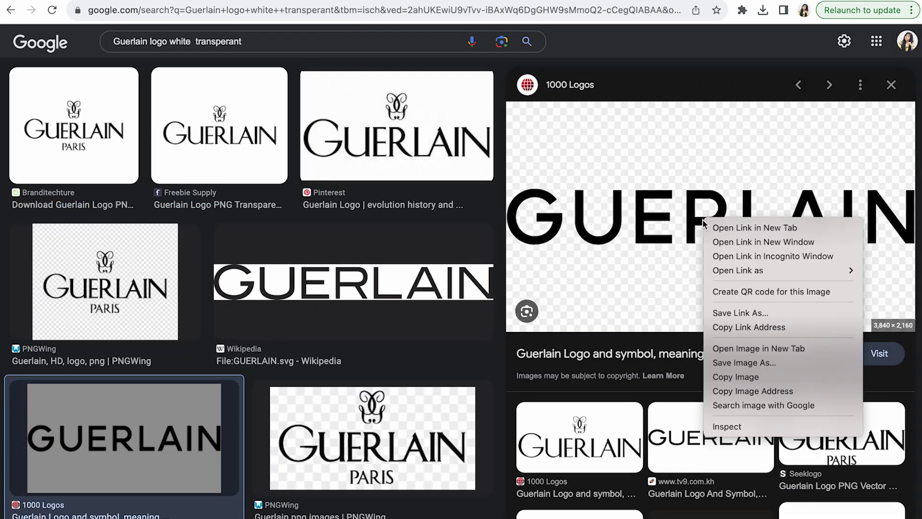
{"action": "left_click", "coordinate": [720, 377]}
Switch back to Figma, paste the GUERLAIN logo into the design, and scale it down to 168 by 94
{"action": "key", "text": "ctrl+Left"}
{"action": "key", "text": "Escape"}
{"action": "key", "text": "ctrl+v"}
{"action": "left_click_drag", "start_coordinate": [742, 450], "coordinate": [479, 302]}
{"action": "scroll", "coordinate": [459, 289], "scroll_direction": "up", "scroll_amount": 5}
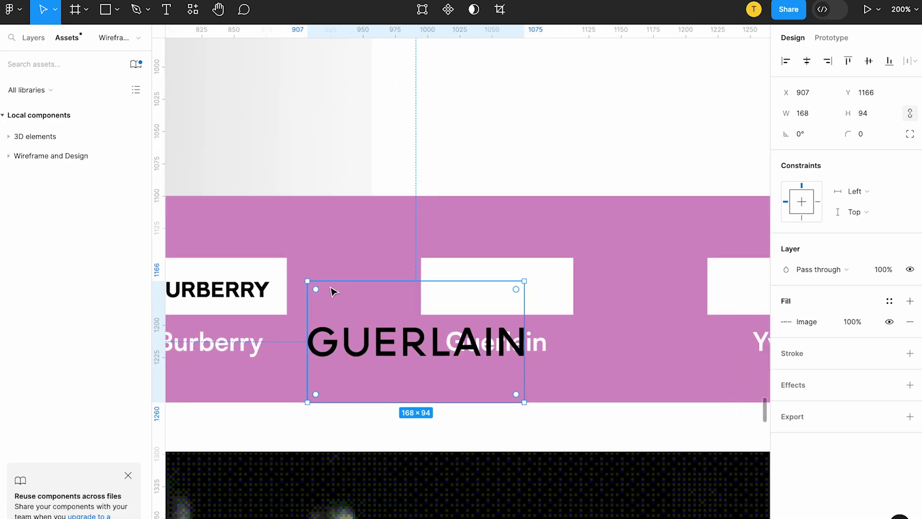
Shrink the GUERLAIN logo and fit it inside the white box above the Guerlain label
{"action": "left_click_drag", "start_coordinate": [308, 281], "coordinate": [386, 326]}
{"action": "left_click_drag", "start_coordinate": [458, 395], "coordinate": [507, 312]}
{"action": "right_click", "coordinate": [502, 327]}
{"action": "left_click", "coordinate": [380, 283]}
{"action": "key", "text": "super+x"}
{"action": "key", "text": "super+v"}
{"action": "left_click_drag", "start_coordinate": [481, 282], "coordinate": [530, 287]}
{"action": "left_click_drag", "start_coordinate": [522, 318], "coordinate": [523, 314]}
{"action": "left_click_drag", "start_coordinate": [517, 253], "coordinate": [517, 258]}
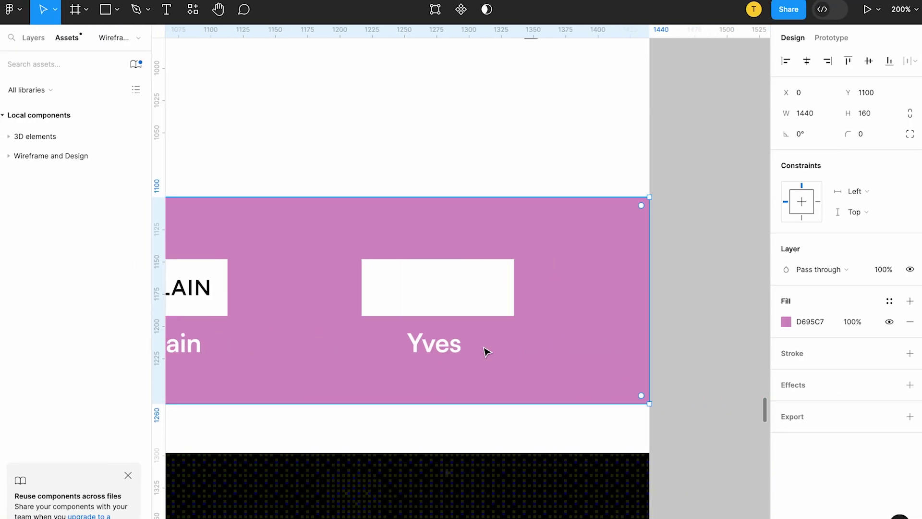
Copy the Yves label text, switch to Chrome, and change the image search to "Yves logo white transperant"
{"action": "double_click", "coordinate": [434, 345]}
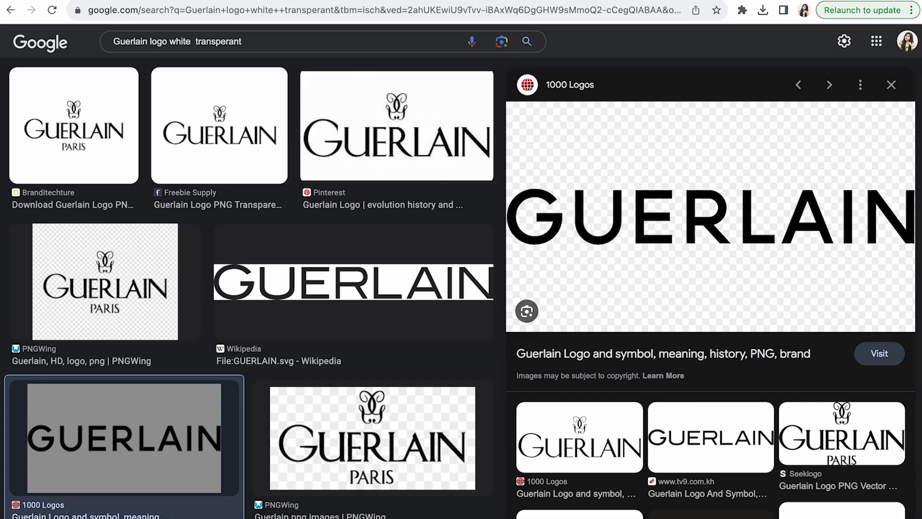
{"action": "double_click", "coordinate": [118, 40]}
{"action": "key", "text": "ctrl+v"}
{"action": "key", "text": "Return"}
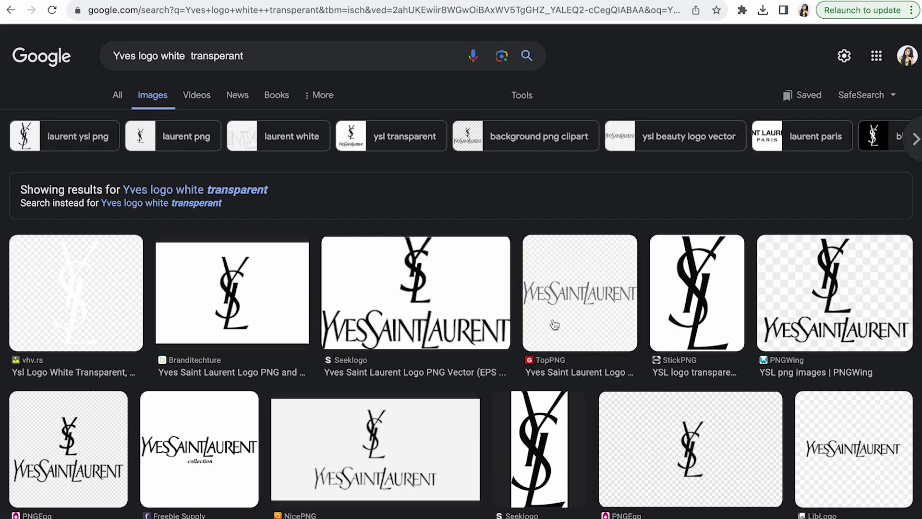
Copy the black Yves Saint Laurent collection wordmark from the image results and paste it into the Figma design
{"action": "scroll", "coordinate": [379, 456], "scroll_direction": "down", "scroll_amount": 5}
{"action": "scroll", "coordinate": [494, 298], "scroll_direction": "up", "scroll_amount": 5}
{"action": "left_click", "coordinate": [548, 294]}
{"action": "right_click", "coordinate": [687, 256]}
{"action": "left_click", "coordinate": [726, 405]}
{"action": "left_click", "coordinate": [67, 417]}
{"action": "right_click", "coordinate": [662, 161]}
{"action": "left_click", "coordinate": [692, 330]}
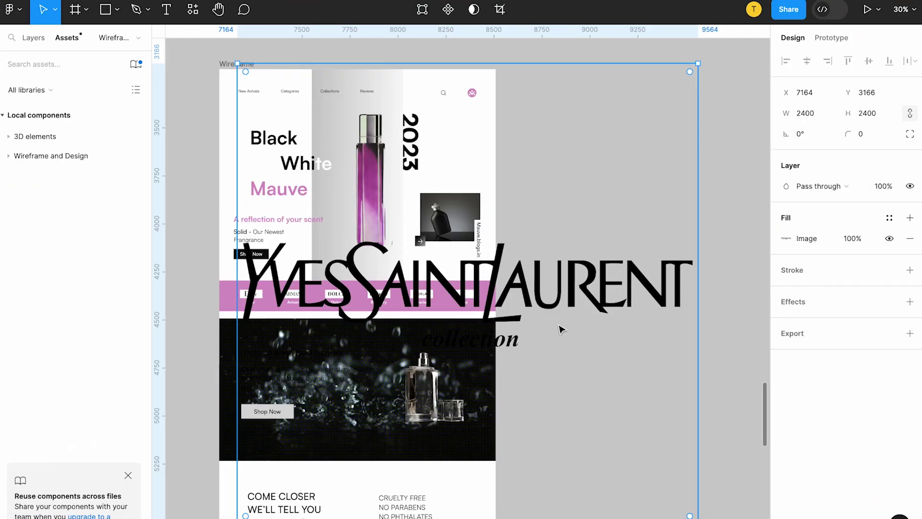
Scale down the Yves Saint Laurent logo, crop out its "collection" line, and fit it at 102 by 23 in the white box above Yves
{"action": "left_click_drag", "start_coordinate": [699, 518], "coordinate": [405, 245]}
{"action": "key", "text": "super+plus"}
{"action": "key", "text": "super+plus"}
{"action": "key", "text": "super+plus"}
{"action": "left_click_drag", "start_coordinate": [451, 311], "coordinate": [456, 343]}
{"action": "left_click_drag", "start_coordinate": [556, 409], "coordinate": [537, 390]}
{"action": "left_click_drag", "start_coordinate": [517, 337], "coordinate": [527, 344]}
{"action": "left_click_drag", "start_coordinate": [473, 390], "coordinate": [477, 342]}
{"action": "left_click_drag", "start_coordinate": [483, 266], "coordinate": [483, 316]}
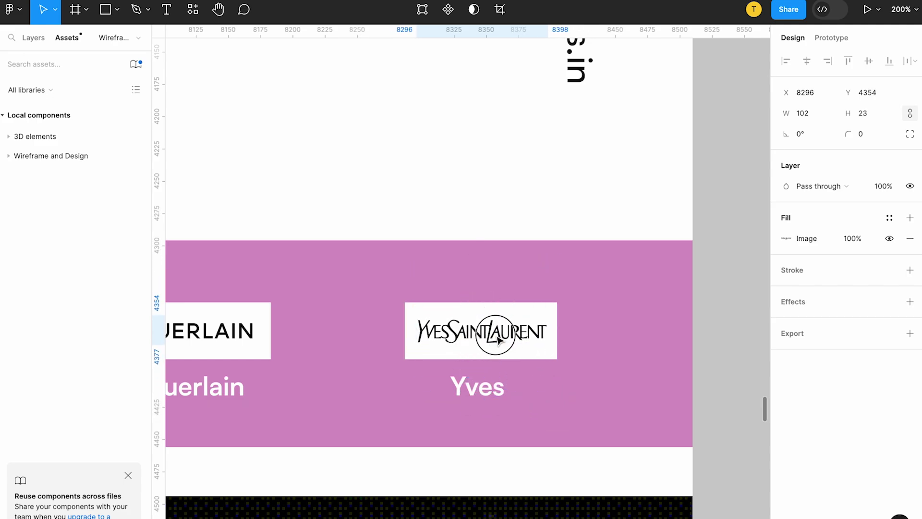
Select the mauve strip together with all its brand logos, white boxes and labels, and group them
{"action": "left_click", "coordinate": [564, 315]}
{"action": "scroll", "coordinate": [570, 304], "scroll_direction": "left", "scroll_amount": 5}
{"action": "scroll", "coordinate": [567, 315], "scroll_direction": "up", "scroll_amount": 5}
{"action": "key", "text": "ctrl+minus"}
{"action": "key", "text": "ctrl+minus"}
{"action": "key", "text": "ctrl+minus"}
{"action": "left_click_drag", "start_coordinate": [613, 284], "coordinate": [156, 314]}
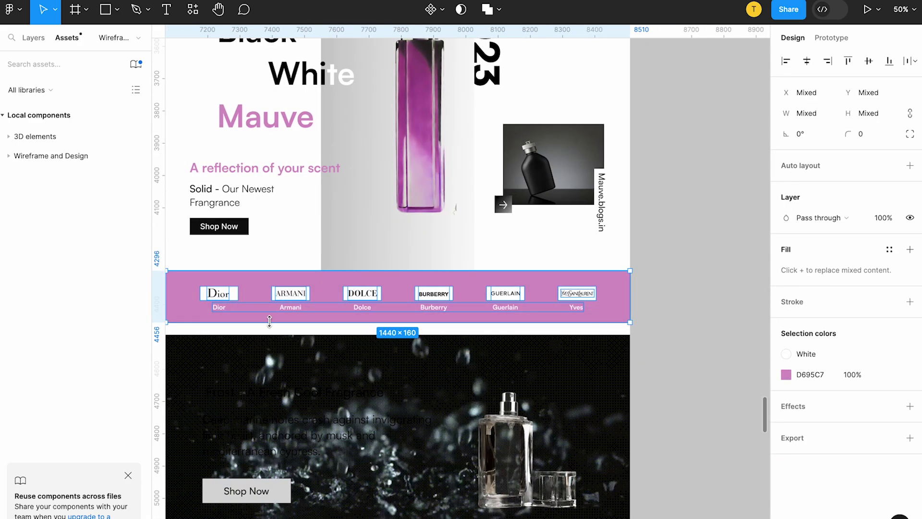
{"action": "key", "text": "ctrl+g"}
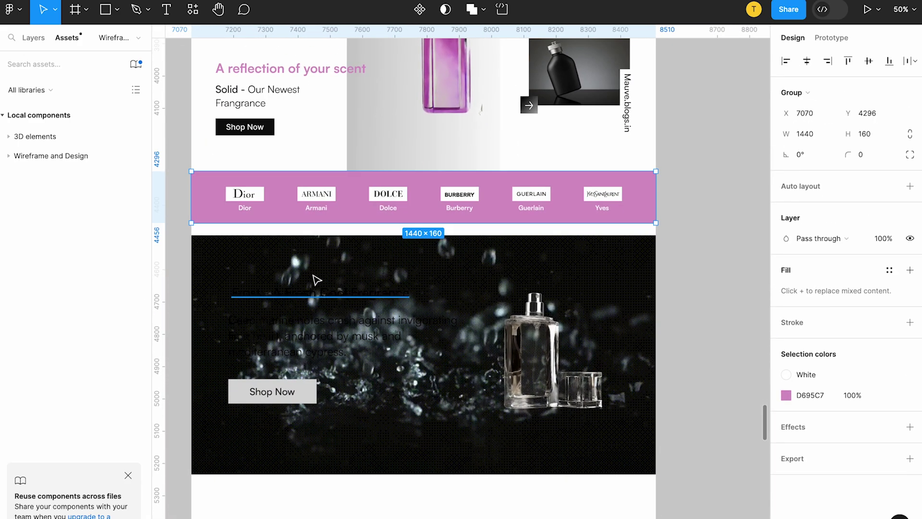
{"action": "left_click", "coordinate": [315, 278]}
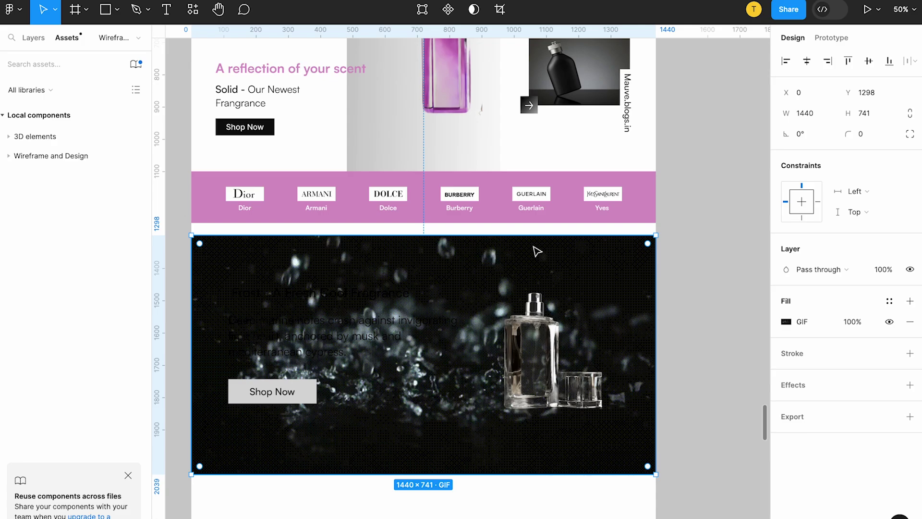
{"action": "left_click", "coordinate": [286, 199]}
{"action": "double_click", "coordinate": [265, 192]}
{"action": "left_click", "coordinate": [283, 207]}
{"action": "double_click", "coordinate": [282, 207]}
{"action": "left_click", "coordinate": [188, 189]}
{"action": "left_click", "coordinate": [187, 189]}
{"action": "left_click", "coordinate": [228, 184]}
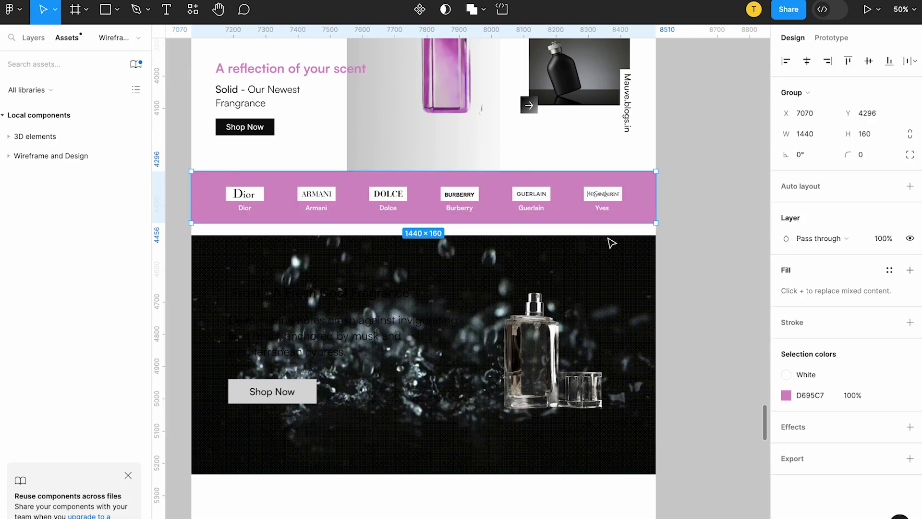
{"action": "left_click", "coordinate": [695, 232]}
{"action": "left_click", "coordinate": [492, 254]}
Apply the White color style to the marine-notes paragraph on the dark banner and set its weight to Bold
{"action": "scroll", "coordinate": [491, 254], "scroll_direction": "down", "scroll_amount": 3}
{"action": "scroll", "coordinate": [432, 261], "scroll_direction": "up", "scroll_amount": 3}
{"action": "left_click", "coordinate": [288, 280]}
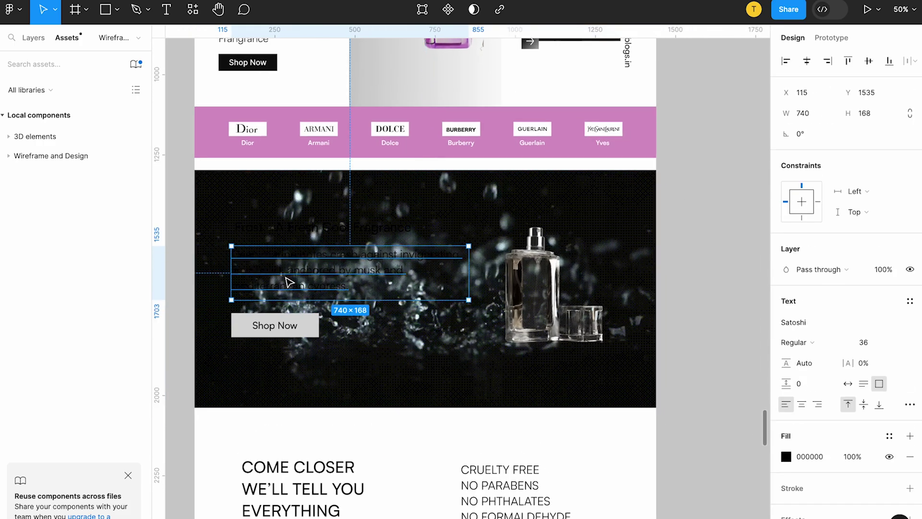
{"action": "left_click", "coordinate": [890, 436]}
{"action": "left_click", "coordinate": [735, 412]}
{"action": "left_click", "coordinate": [811, 342]}
{"action": "left_click", "coordinate": [811, 373]}
{"action": "left_click_drag", "start_coordinate": [317, 269], "coordinate": [316, 269]}
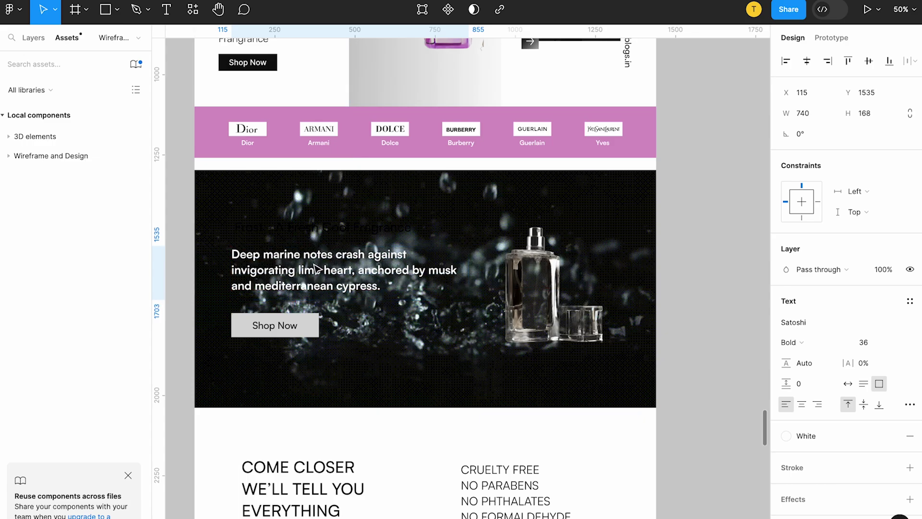
Set the "Frost - A Fresh Cool Fragrance" heading to Bold and apply the White color style to it
{"action": "left_click", "coordinate": [320, 228]}
{"action": "left_click", "coordinate": [797, 342]}
{"action": "left_click", "coordinate": [803, 355]}
{"action": "left_click", "coordinate": [889, 436]}
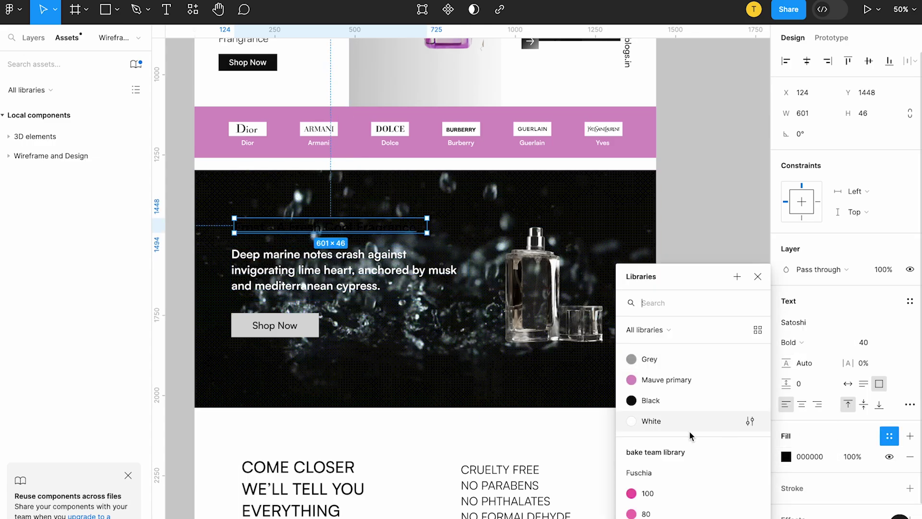
{"action": "left_click", "coordinate": [701, 420]}
Set the marine-notes paragraph's font weight one step lighter than Bold
{"action": "left_click", "coordinate": [365, 271]}
{"action": "left_click", "coordinate": [813, 342]}
{"action": "left_click", "coordinate": [813, 329]}
{"action": "left_click", "coordinate": [370, 361]}
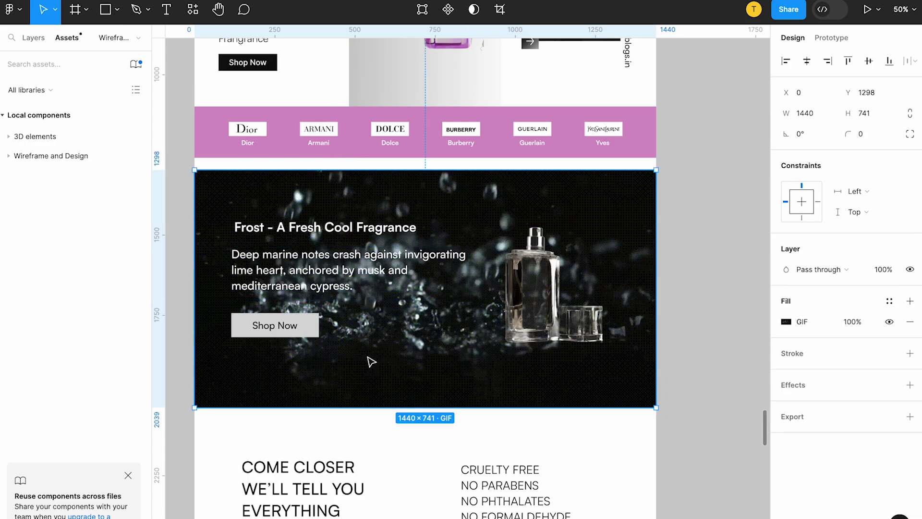
Align the CRUELTY FREE claims text with the top of its group at Y 2189 and set its font size to 32
{"action": "scroll", "coordinate": [419, 361], "scroll_direction": "down", "scroll_amount": 5}
{"action": "left_click", "coordinate": [489, 270]}
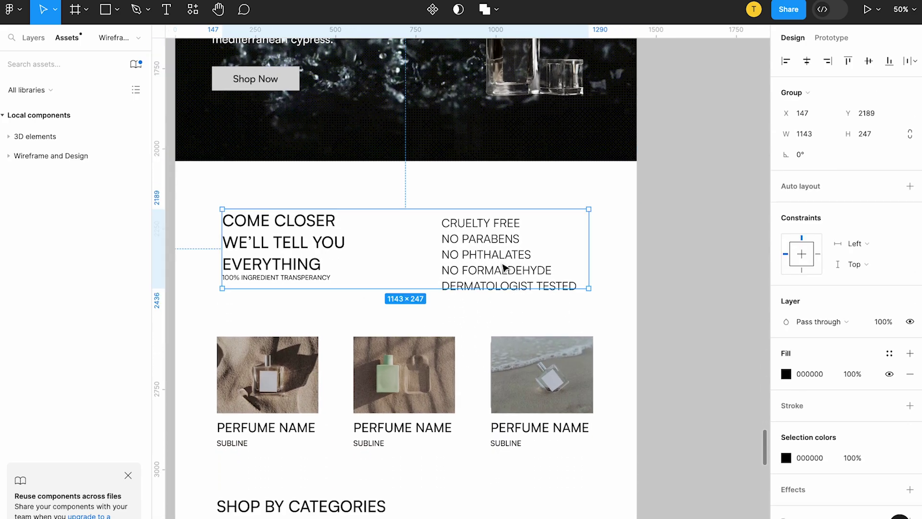
{"action": "double_click", "coordinate": [489, 269]}
{"action": "left_click_drag", "start_coordinate": [489, 270], "coordinate": [487, 264]}
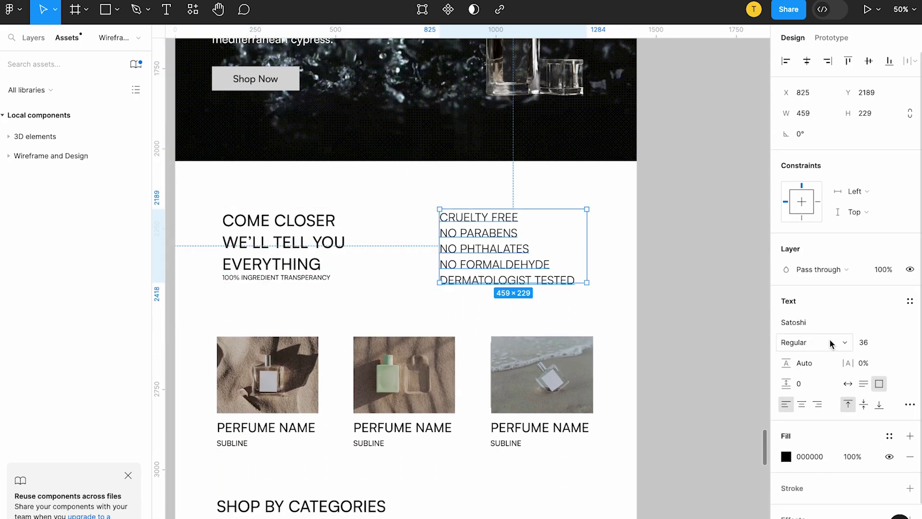
{"action": "type", "text": "32"}
{"action": "key", "text": "Return"}
Try a bulleted list style on the CRUELTY FREE claims text
{"action": "left_click", "coordinate": [909, 405]}
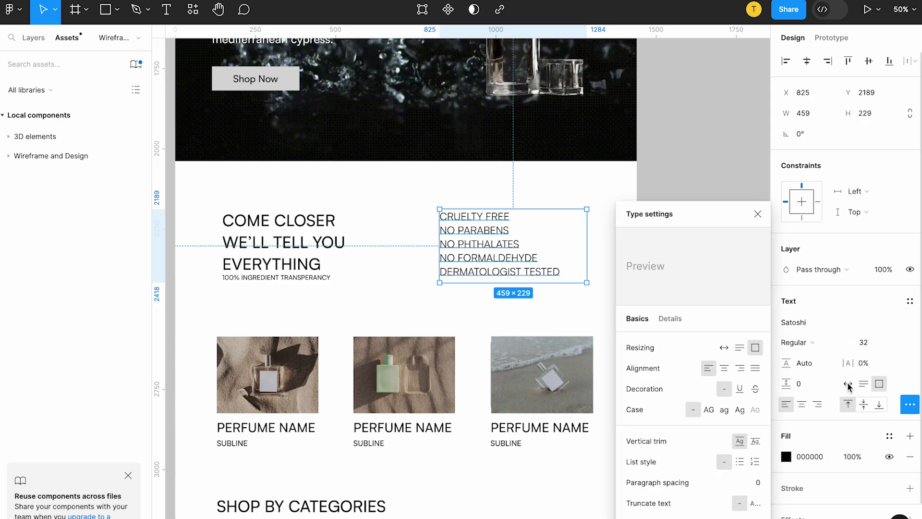
{"action": "left_click", "coordinate": [742, 462]}
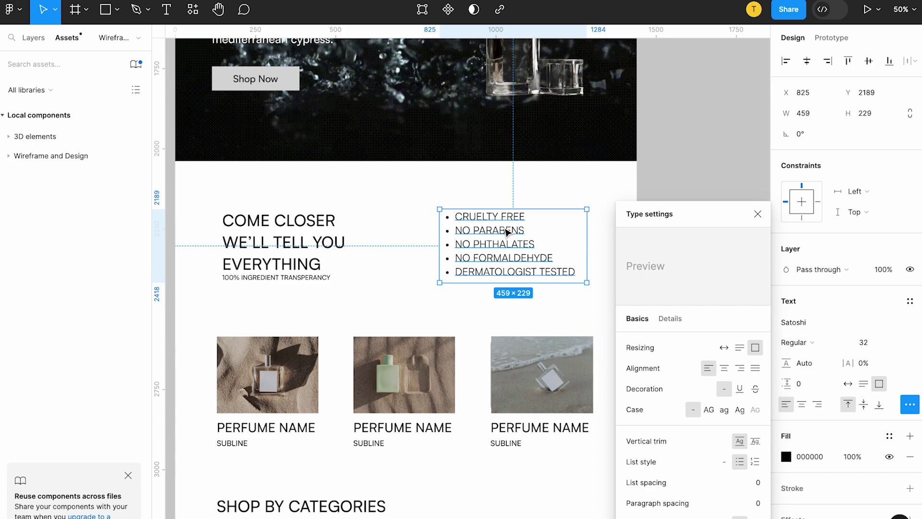
{"action": "left_click", "coordinate": [723, 462]}
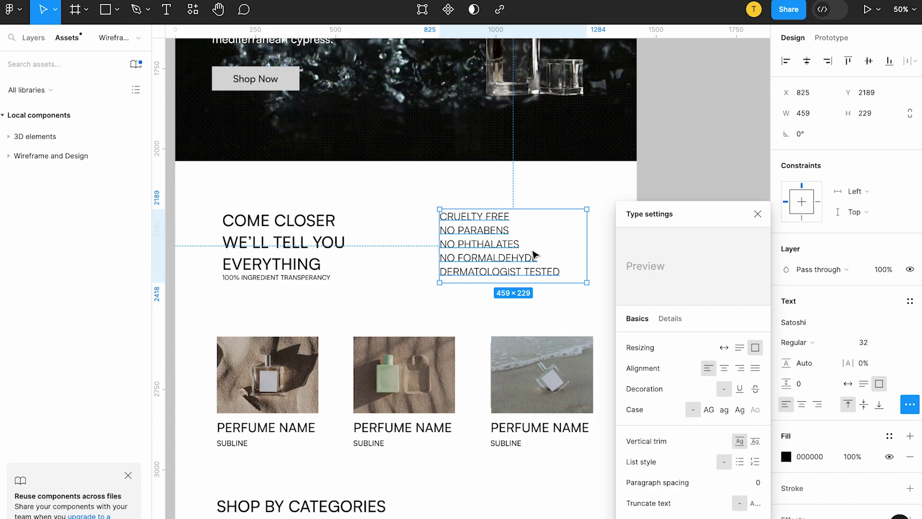
Try a paragraph spacing of 20 on the claims text, settle on 10, and set its font size to 30
{"action": "left_click", "coordinate": [810, 389]}
{"action": "type", "text": "20"}
{"action": "key", "text": "Return"}
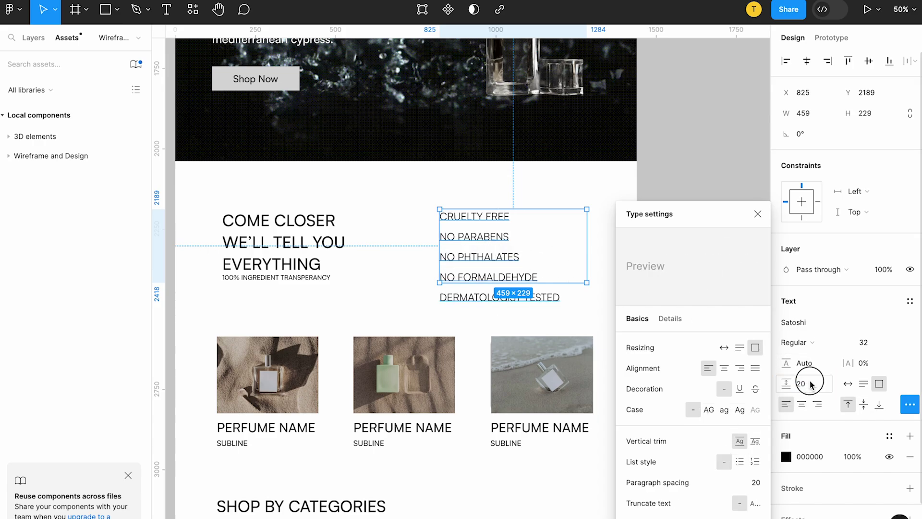
{"action": "left_click", "coordinate": [811, 383]}
{"action": "type", "text": "10"}
{"action": "key", "text": "Return"}
{"action": "left_click", "coordinate": [875, 342]}
{"action": "type", "text": "30"}
{"action": "key", "text": "Return"}
{"action": "left_click", "coordinate": [758, 214]}
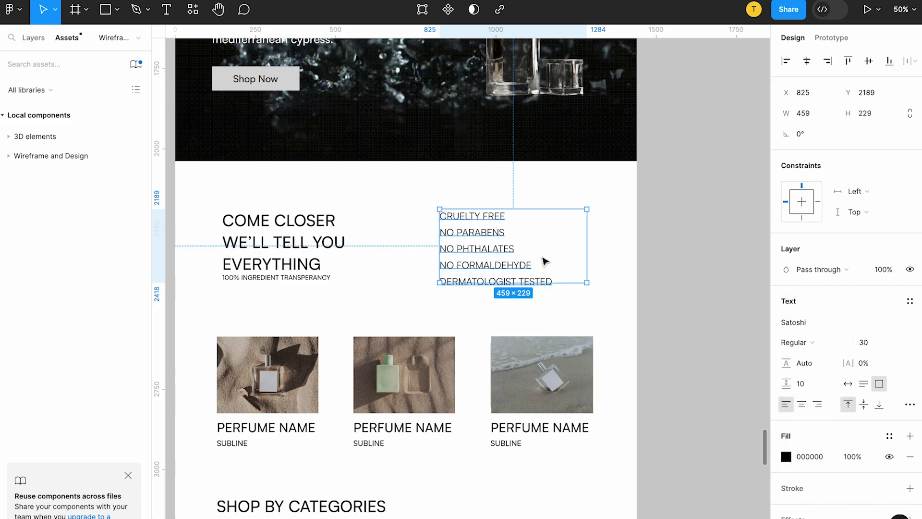
Widen the gap between the COME CLOSER heading and its transparency subline, and apply the Black style to the section's texts
{"action": "left_click_drag", "start_coordinate": [272, 281], "coordinate": [272, 289]}
{"action": "left_click_drag", "start_coordinate": [273, 256], "coordinate": [272, 252]}
{"action": "left_click", "coordinate": [267, 288]}
{"action": "left_click", "coordinate": [890, 436]}
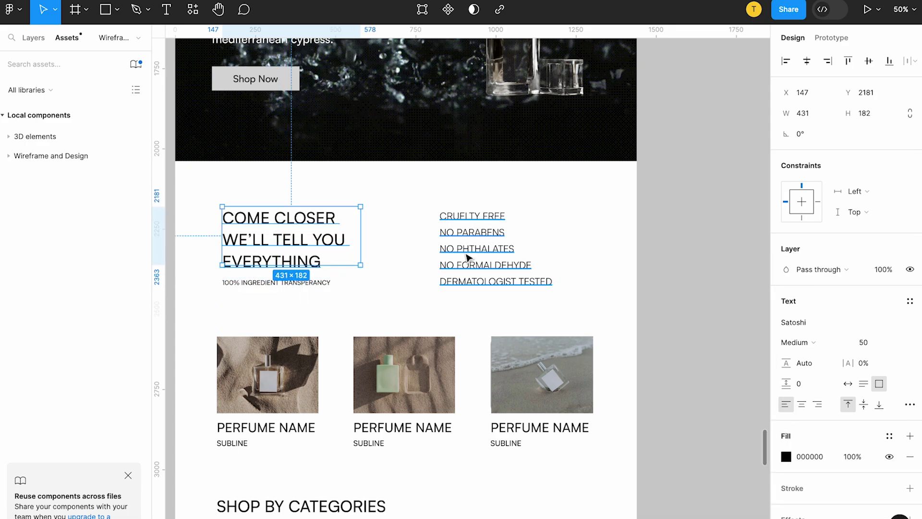
{"action": "left_click", "coordinate": [466, 258], "text": "shift"}
{"action": "scroll", "coordinate": [350, 124], "scroll_direction": "down", "scroll_amount": 6}
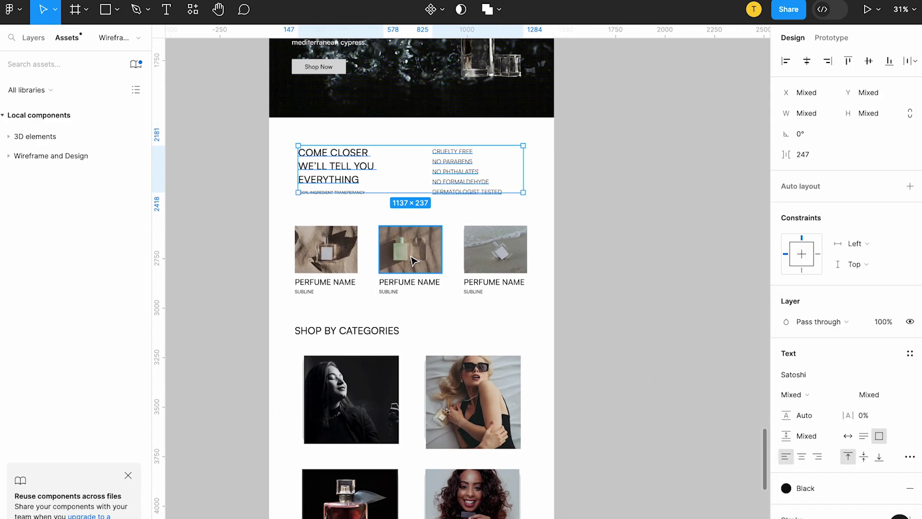
Apply the Black color style to the name and subline texts of the perfume cards
{"action": "left_click", "coordinate": [351, 124]}
{"action": "scroll", "coordinate": [858, 439], "scroll_direction": "down", "scroll_amount": 2}
{"action": "left_click", "coordinate": [890, 426]}
{"action": "left_click", "coordinate": [688, 404]}
{"action": "left_click", "coordinate": [888, 427]}
{"action": "left_click", "coordinate": [685, 430]}
{"action": "left_click", "coordinate": [591, 325]}
Replace the three PERFUME NAME placeholders with "Rock Vame", "Solace" and "Winter Dam"
{"action": "scroll", "coordinate": [390, 227], "scroll_direction": "up", "scroll_amount": 7}
{"action": "scroll", "coordinate": [389, 230], "scroll_direction": "down", "scroll_amount": 8}
{"action": "scroll", "coordinate": [389, 230], "scroll_direction": "up", "scroll_amount": 2}
{"action": "scroll", "coordinate": [365, 269], "scroll_direction": "down", "scroll_amount": 4}
{"action": "left_click", "coordinate": [289, 340]}
{"action": "double_click", "coordinate": [294, 319]}
{"action": "double_click", "coordinate": [292, 317]}
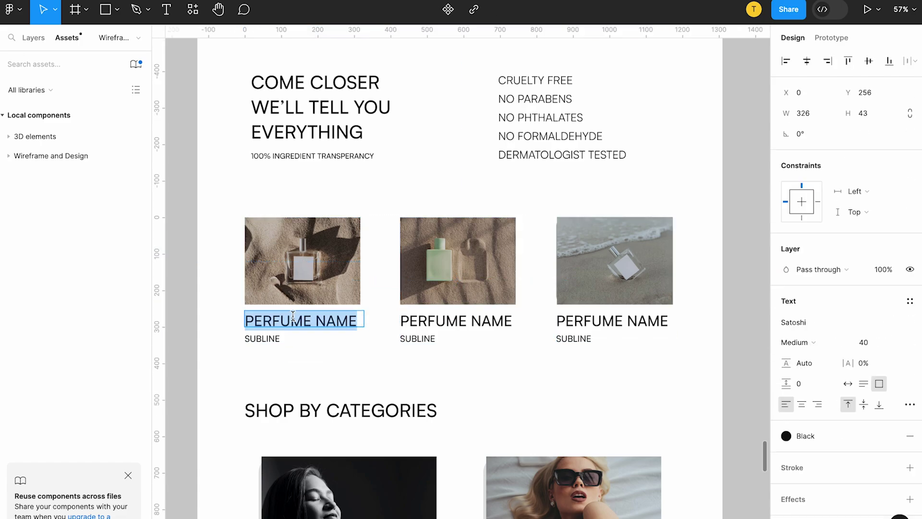
{"action": "type", "text": "Rock Vame"}
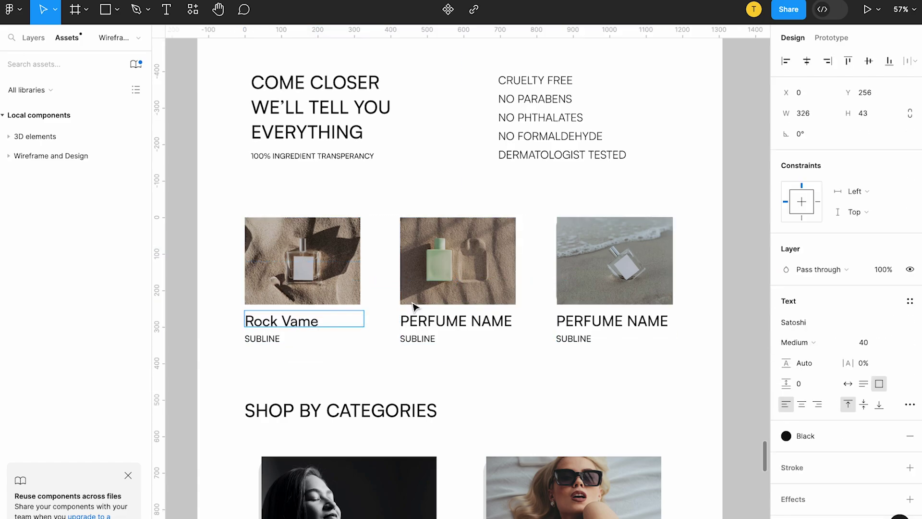
{"action": "double_click", "coordinate": [462, 325]}
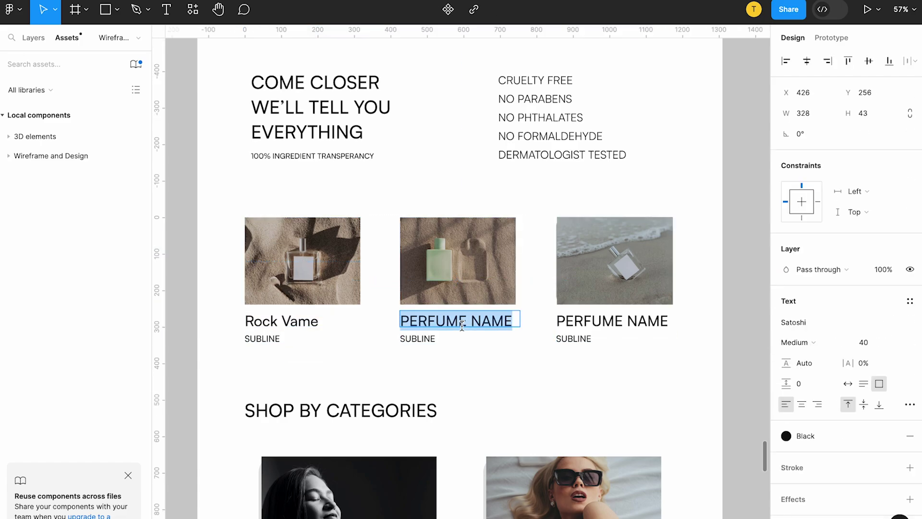
{"action": "type", "text": "Sau"}
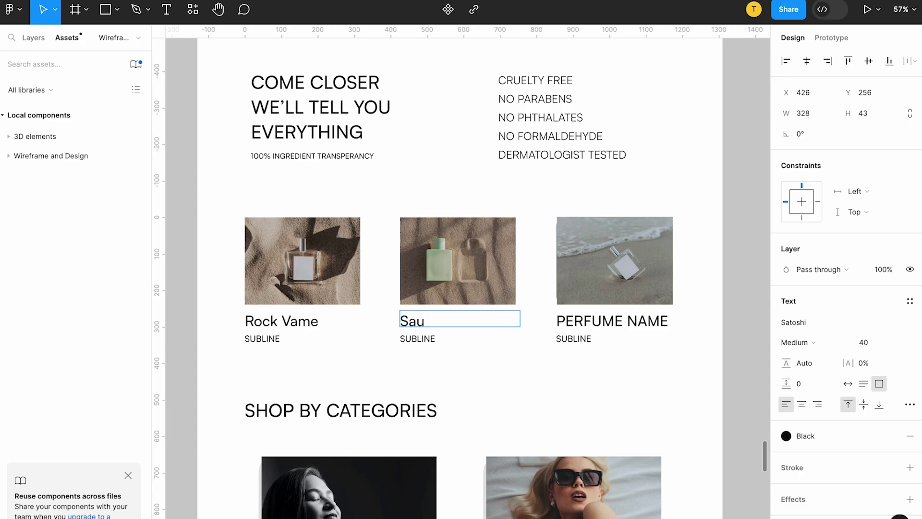
{"action": "double_click", "coordinate": [605, 324]}
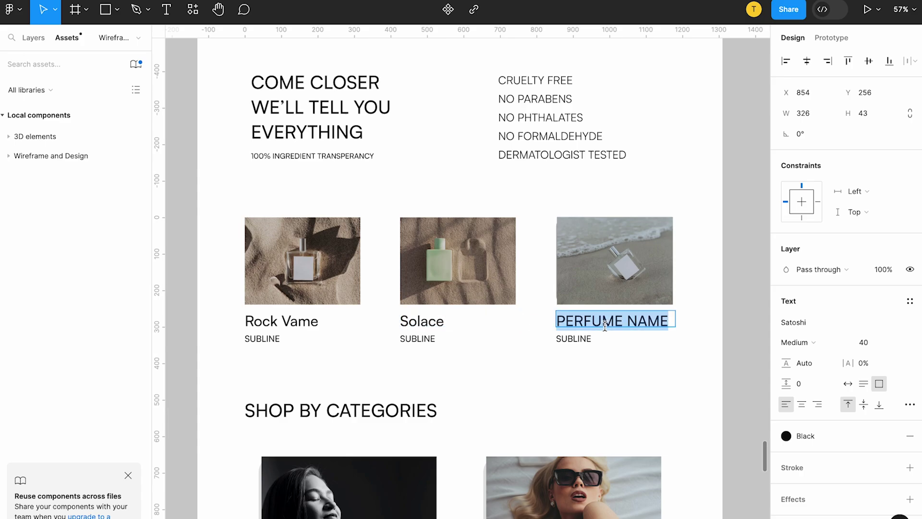
{"action": "type", "text": "Winter Dam"}
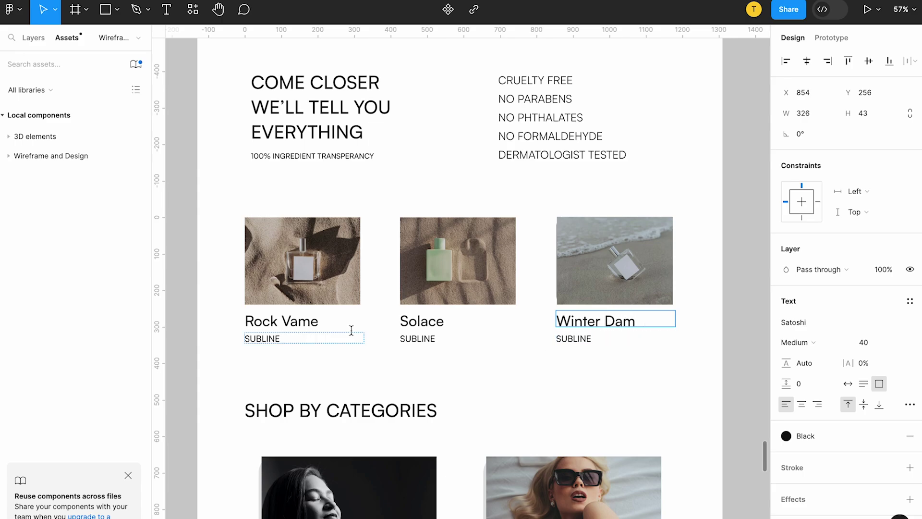
Replace the three SUBLINE placeholders with "Clean, Fresh, Earthy, Warm", "Juicy Blackberry, Blood Orange" and "Mineral Woods, Sandal White"
{"action": "double_click", "coordinate": [270, 338]}
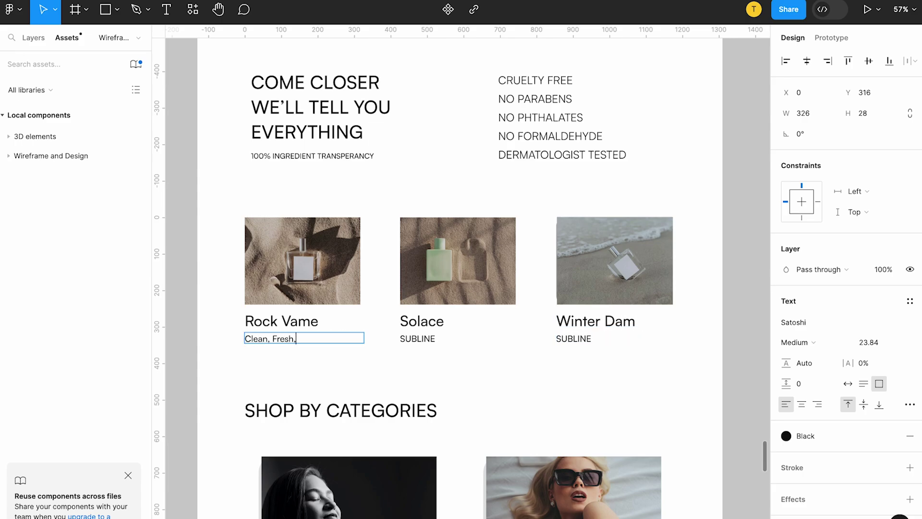
{"action": "double_click", "coordinate": [430, 339]}
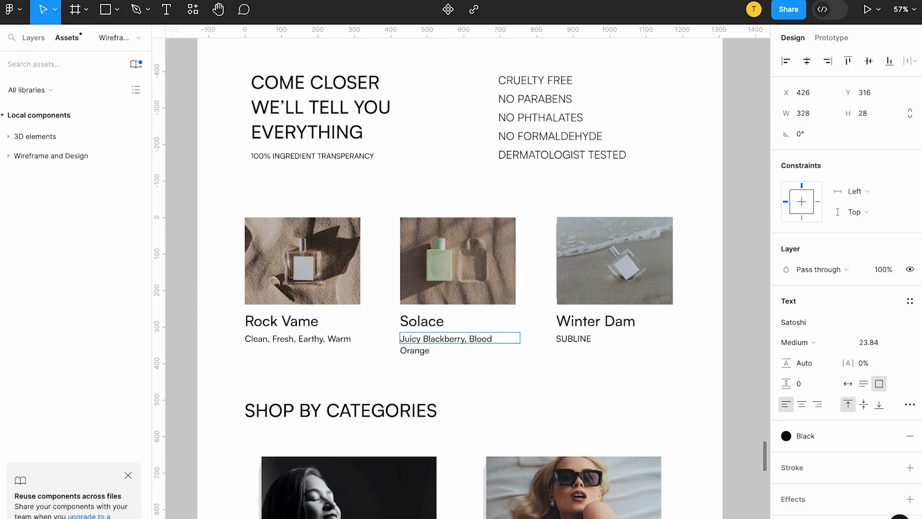
{"action": "key", "text": "Escape"}
{"action": "left_click_drag", "start_coordinate": [522, 340], "coordinate": [524, 341]}
{"action": "double_click", "coordinate": [586, 338]}
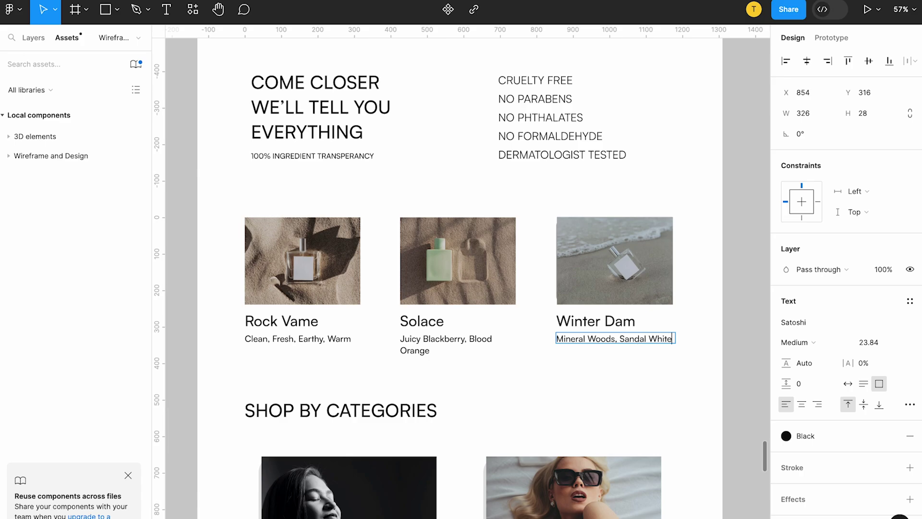
{"action": "left_click", "coordinate": [583, 369]}
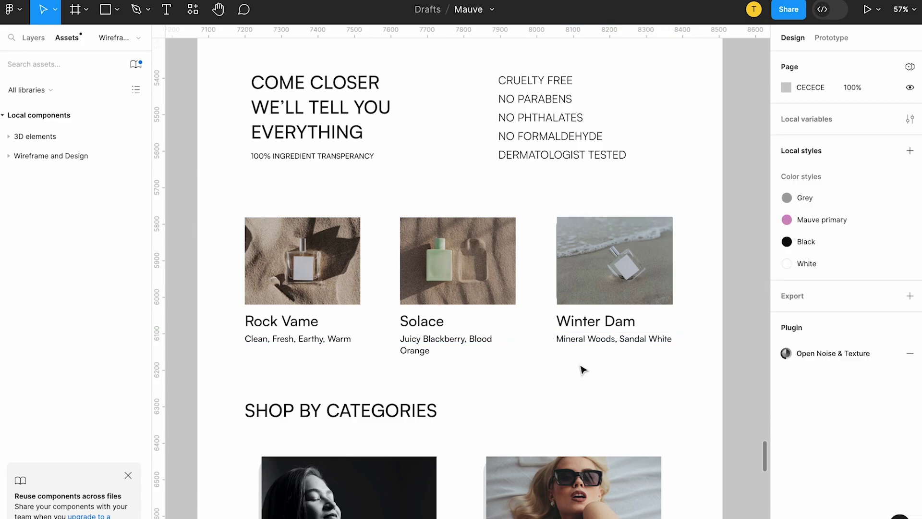
{"action": "scroll", "coordinate": [531, 356], "scroll_direction": "down", "scroll_amount": 5}
{"action": "scroll", "coordinate": [504, 336], "scroll_direction": "down", "scroll_amount": 3}
{"action": "scroll", "coordinate": [472, 313], "scroll_direction": "up", "scroll_amount": 5}
{"action": "scroll", "coordinate": [469, 310], "scroll_direction": "up", "scroll_amount": 1}
{"action": "left_click", "coordinate": [428, 274]}
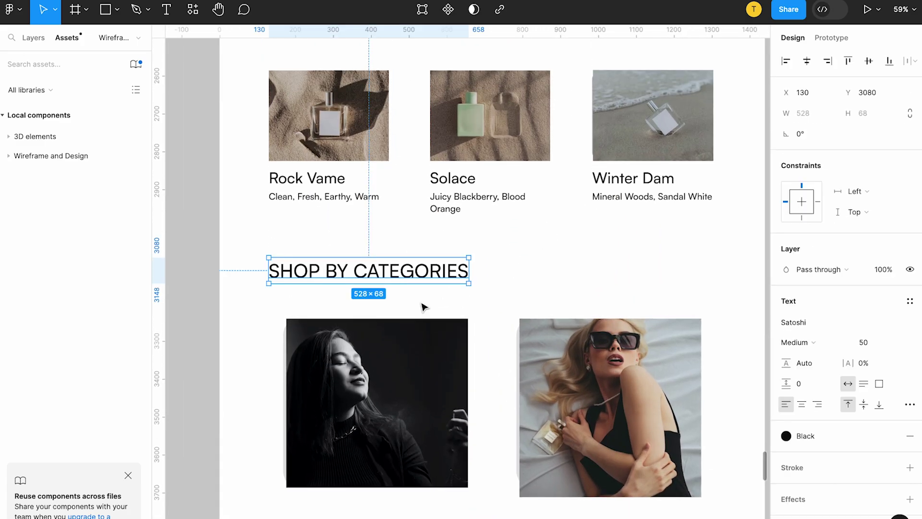
{"action": "left_click", "coordinate": [810, 349]}
{"action": "left_click", "coordinate": [811, 358]}
{"action": "key", "text": "ctrl+z"}
{"action": "key", "text": "ctrl+z"}
Set the SHOP BY CATEGORIES heading to Bold, detach its Black style and give it the fill color 777777
{"action": "left_click", "coordinate": [446, 272]}
{"action": "left_click", "coordinate": [818, 347]}
{"action": "left_click", "coordinate": [818, 357]}
{"action": "left_click", "coordinate": [890, 435]}
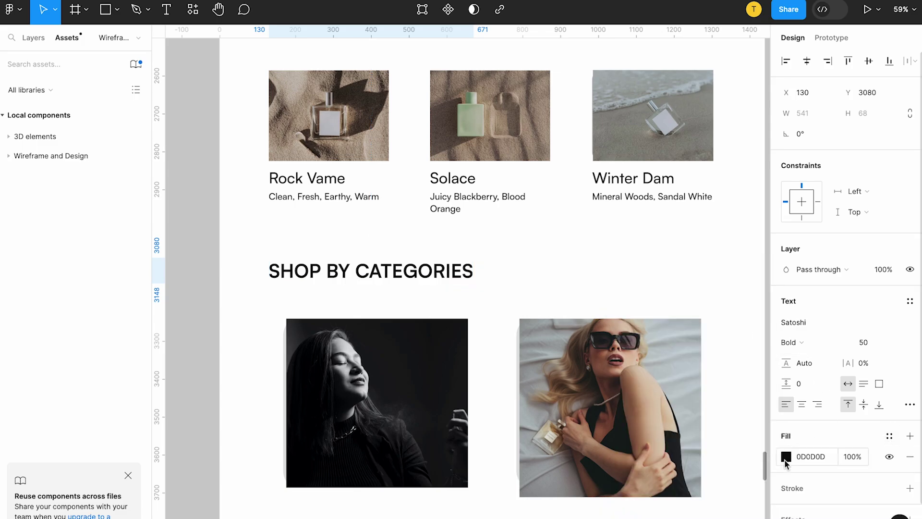
{"action": "left_click", "coordinate": [786, 436]}
{"action": "type", "text": "777777"}
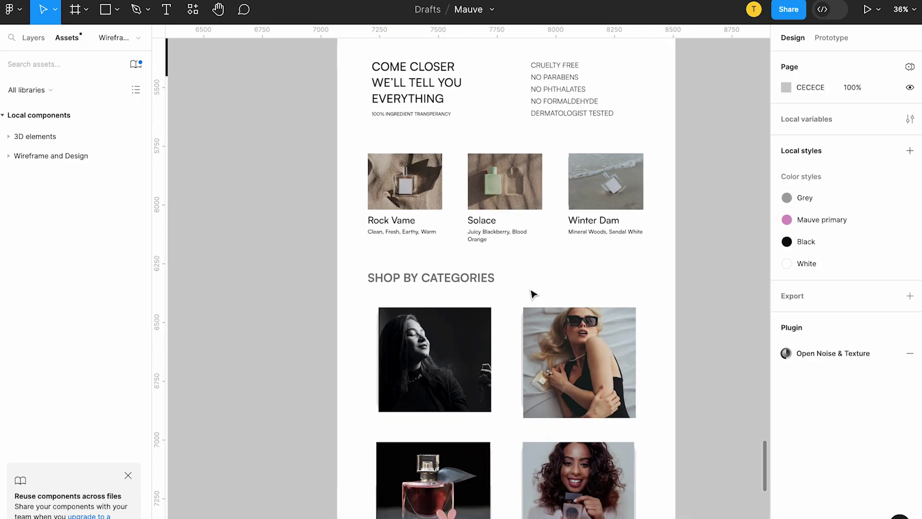
Duplicate the SHOP BY CATEGORIES heading and place the copy over the first category picture
{"action": "scroll", "coordinate": [469, 366], "scroll_direction": "up", "scroll_amount": 2}
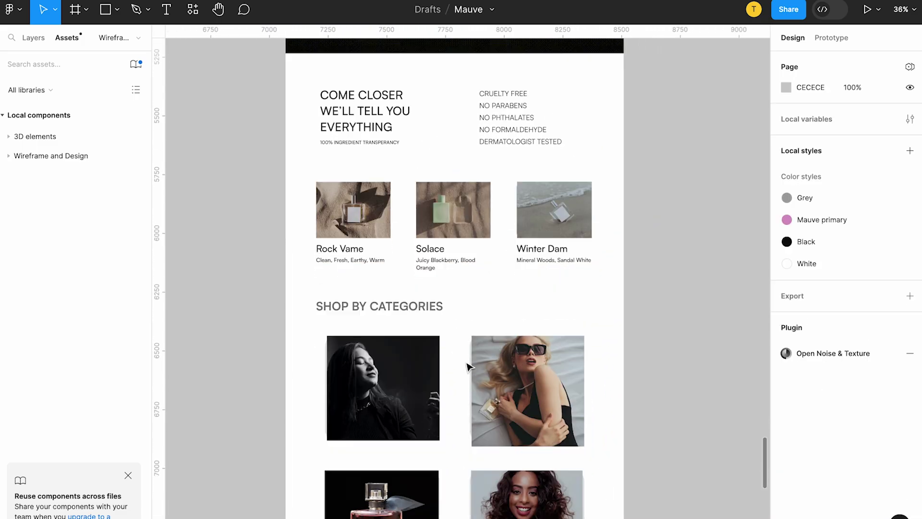
{"action": "scroll", "coordinate": [447, 331], "scroll_direction": "down", "scroll_amount": 4}
{"action": "scroll", "coordinate": [416, 303], "scroll_direction": "up", "scroll_amount": 4}
{"action": "left_click", "coordinate": [416, 302]}
{"action": "scroll", "coordinate": [416, 302], "scroll_direction": "up", "scroll_amount": 4}
{"action": "right_click", "coordinate": [360, 311]}
{"action": "left_click", "coordinate": [438, 402]}
{"action": "left_click", "coordinate": [398, 219]}
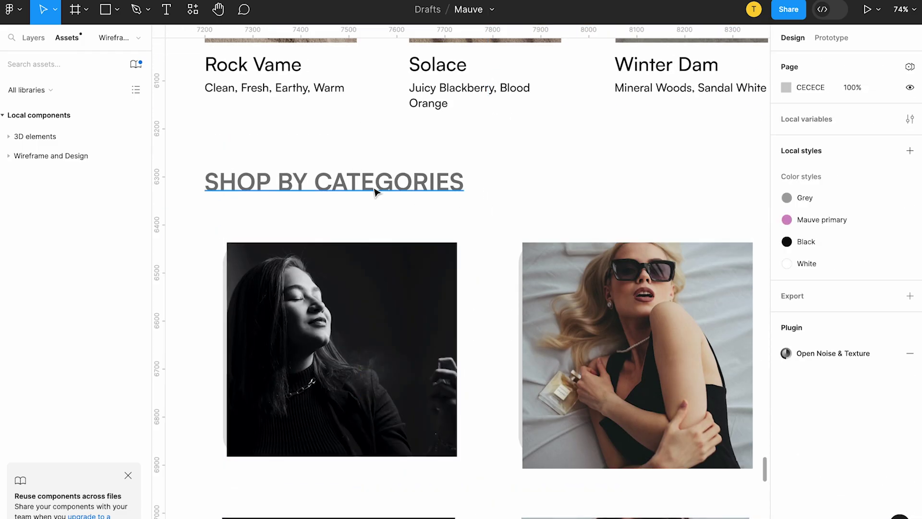
{"action": "left_click_drag", "start_coordinate": [376, 189], "coordinate": [439, 280]}
{"action": "key", "text": "super+x"}
{"action": "left_click", "coordinate": [381, 276]}
{"action": "key", "text": "super+v"}
Set the copied text to size 30 and Medium weight, and replace its wording with "Fragrance"
{"action": "left_click", "coordinate": [864, 342]}
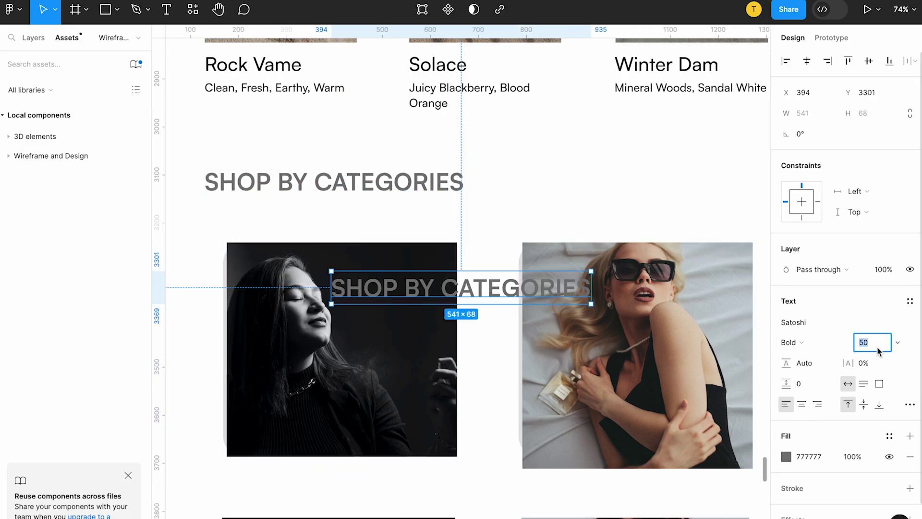
{"action": "type", "text": "30"}
{"action": "key", "text": "Return"}
{"action": "left_click", "coordinate": [791, 342]}
{"action": "left_click", "coordinate": [799, 325]}
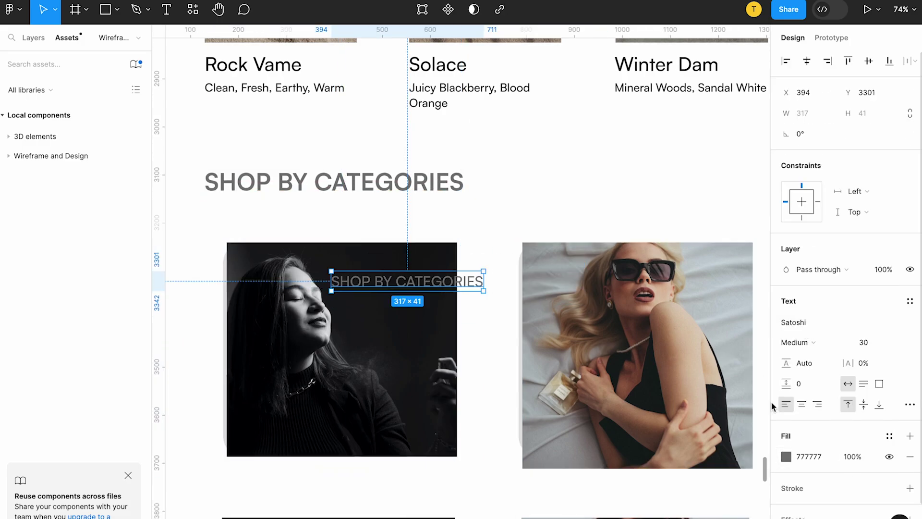
{"action": "double_click", "coordinate": [421, 282]}
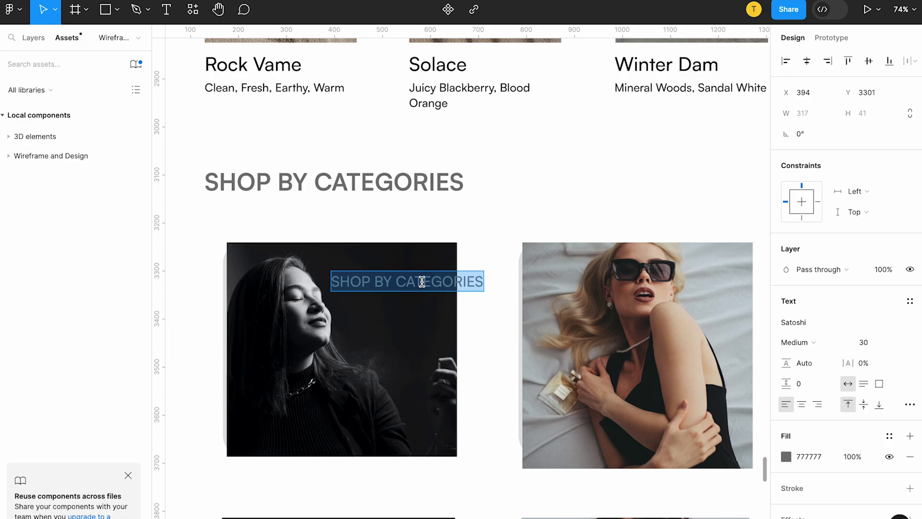
{"action": "type", "text": "Fragrance"}
Copy the Fragrance label onto the picture of the woman in sunglasses as "Body" in the Black style
{"action": "left_click_drag", "start_coordinate": [383, 284], "coordinate": [722, 291]}
{"action": "left_click", "coordinate": [889, 435]}
{"action": "left_click", "coordinate": [651, 400]}
{"action": "double_click", "coordinate": [712, 281]}
{"action": "key", "text": "Escape"}
{"action": "left_click_drag", "start_coordinate": [707, 281], "coordinate": [727, 278]}
{"action": "scroll", "coordinate": [726, 278], "scroll_direction": "down", "scroll_amount": 3}
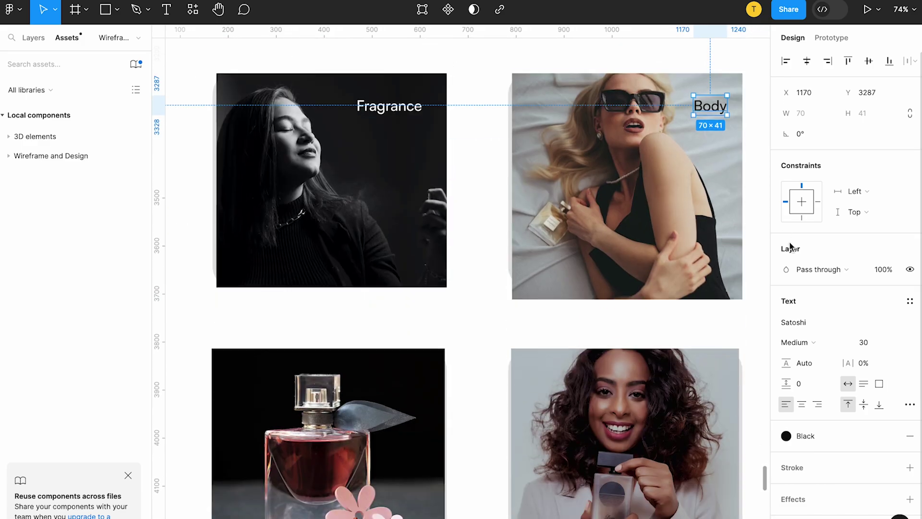
Copy the white Fragrance label onto the perfume bottle picture and change its text to "Home"
{"action": "left_click", "coordinate": [389, 106]}
{"action": "left_click_drag", "start_coordinate": [389, 106], "coordinate": [403, 377]}
{"action": "double_click", "coordinate": [393, 378]}
{"action": "type", "text": "Home"}
{"action": "key", "text": "Escape"}
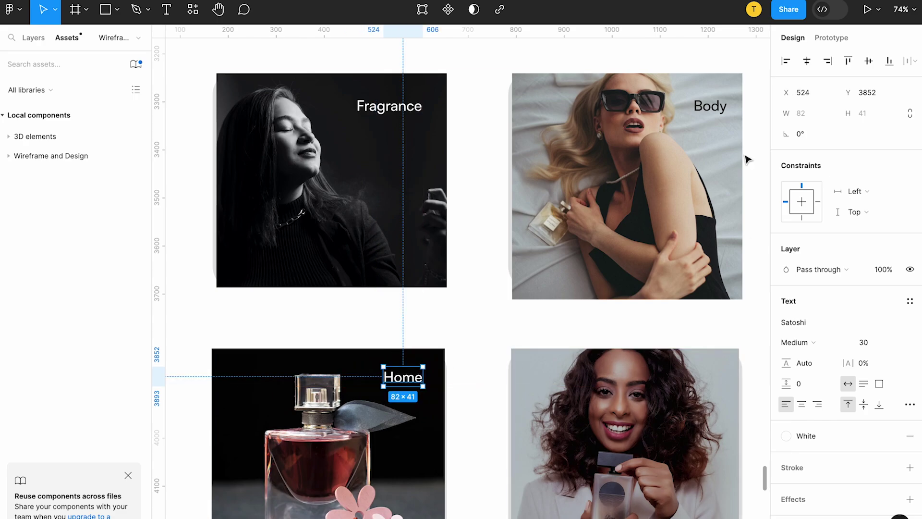
Copy the Body label onto the fourth category picture and change its text to "Gift"
{"action": "left_click", "coordinate": [714, 106]}
{"action": "left_click_drag", "start_coordinate": [716, 110], "coordinate": [724, 381]}
{"action": "double_click", "coordinate": [712, 373]}
{"action": "left_click", "coordinate": [737, 417]}
{"action": "scroll", "coordinate": [737, 417], "scroll_direction": "down", "scroll_amount": 5}
{"action": "scroll", "coordinate": [737, 417], "scroll_direction": "right", "scroll_amount": 2}
{"action": "scroll", "coordinate": [736, 417], "scroll_direction": "down", "scroll_amount": 2}
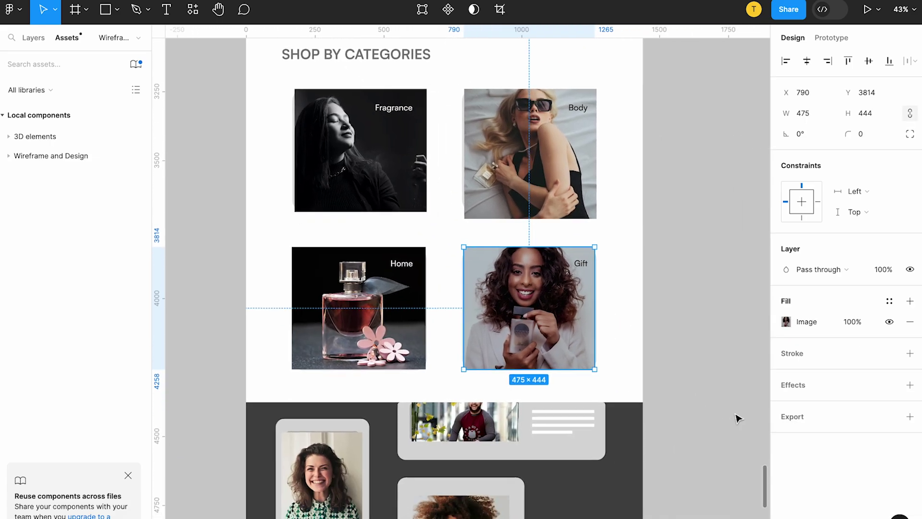
{"action": "left_click", "coordinate": [584, 267]}
{"action": "scroll", "coordinate": [585, 271], "scroll_direction": "up", "scroll_amount": 5}
{"action": "scroll", "coordinate": [585, 271], "scroll_direction": "down", "scroll_amount": 3}
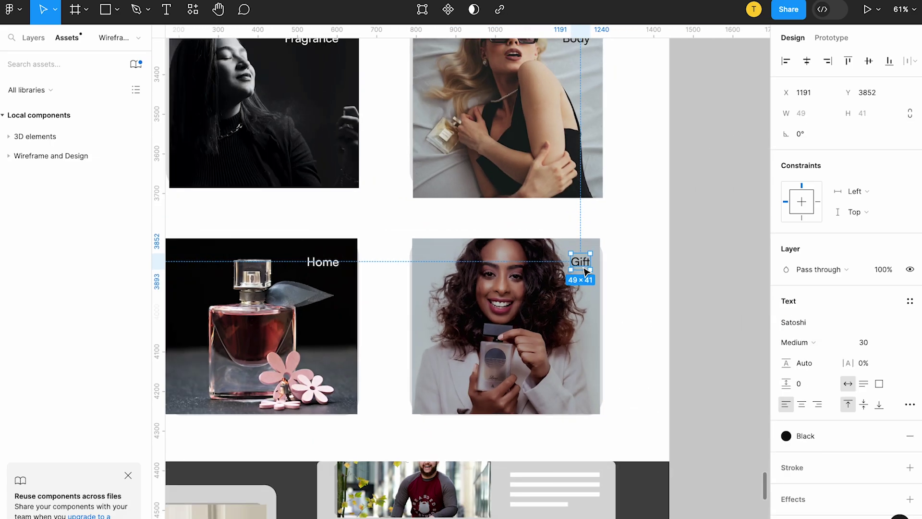
{"action": "double_click", "coordinate": [458, 284]}
{"action": "left_click_drag", "start_coordinate": [512, 291], "coordinate": [486, 248]}
{"action": "key", "text": "ctrl+z"}
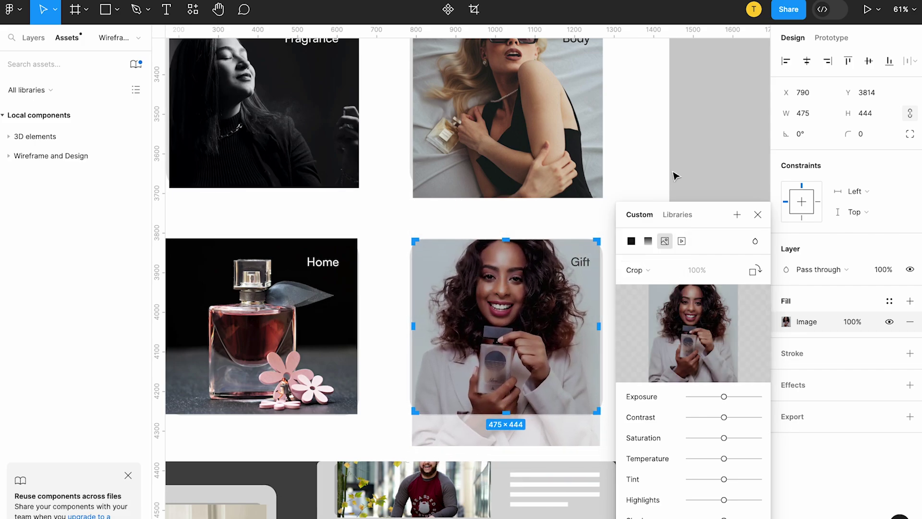
{"action": "left_click", "coordinate": [673, 173]}
Delete the grey wireframe placeholder frame behind the four category pictures
{"action": "left_click", "coordinate": [606, 265]}
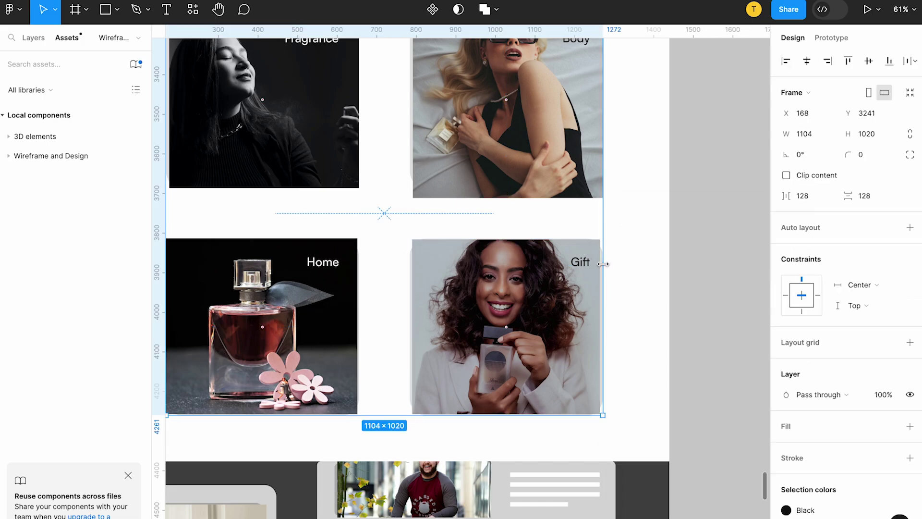
{"action": "left_click", "coordinate": [606, 265]}
{"action": "scroll", "coordinate": [606, 266], "scroll_direction": "down", "scroll_amount": 5}
Shorten the Body picture so its lower edge lines up with the Fragrance picture
{"action": "left_click", "coordinate": [517, 157]}
{"action": "scroll", "coordinate": [517, 156], "scroll_direction": "up", "scroll_amount": 3}
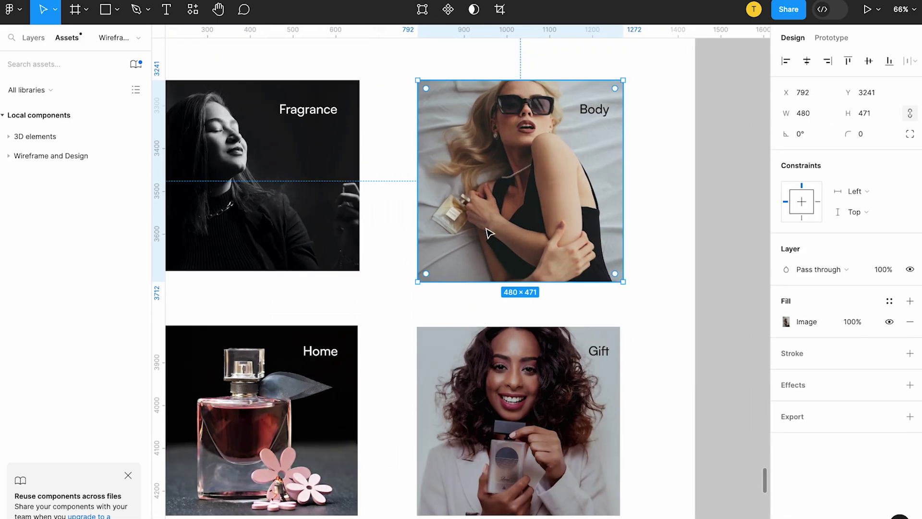
{"action": "left_click_drag", "start_coordinate": [480, 278], "coordinate": [480, 272]}
{"action": "scroll", "coordinate": [481, 288], "scroll_direction": "down", "scroll_amount": 3}
Shift the image inside the Gift picture's crop slightly upward to close the gap along its upper edge
{"action": "left_click", "coordinate": [481, 338]}
{"action": "left_click_drag", "start_coordinate": [513, 210], "coordinate": [513, 211]}
{"action": "double_click", "coordinate": [513, 292]}
{"action": "left_click_drag", "start_coordinate": [512, 293], "coordinate": [512, 291]}
{"action": "left_click", "coordinate": [531, 199]}
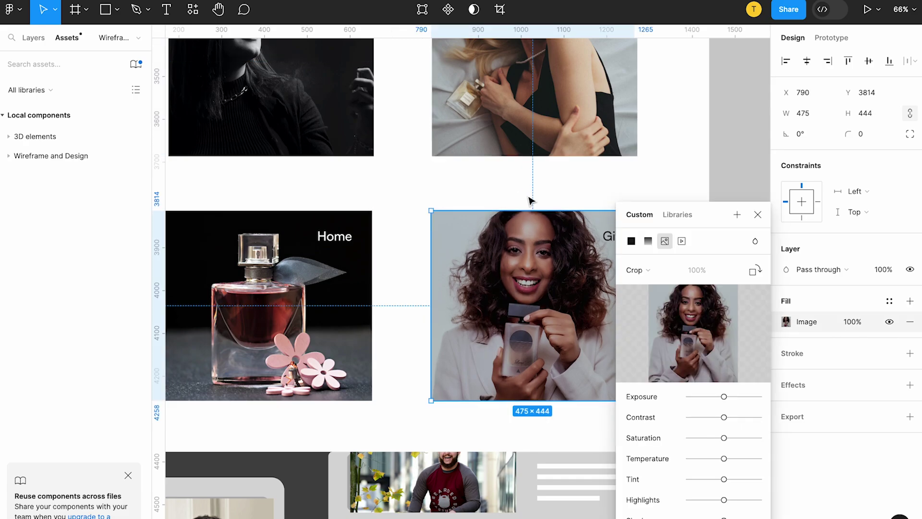
{"action": "left_click", "coordinate": [487, 393]}
Resize all four category pictures together to a width of 480 and a height of 450
{"action": "scroll", "coordinate": [487, 392], "scroll_direction": "down", "scroll_amount": 3}
{"action": "left_click", "coordinate": [476, 200]}
{"action": "left_click", "coordinate": [562, 194], "text": "shift"}
{"action": "left_click", "coordinate": [463, 321], "text": "shift"}
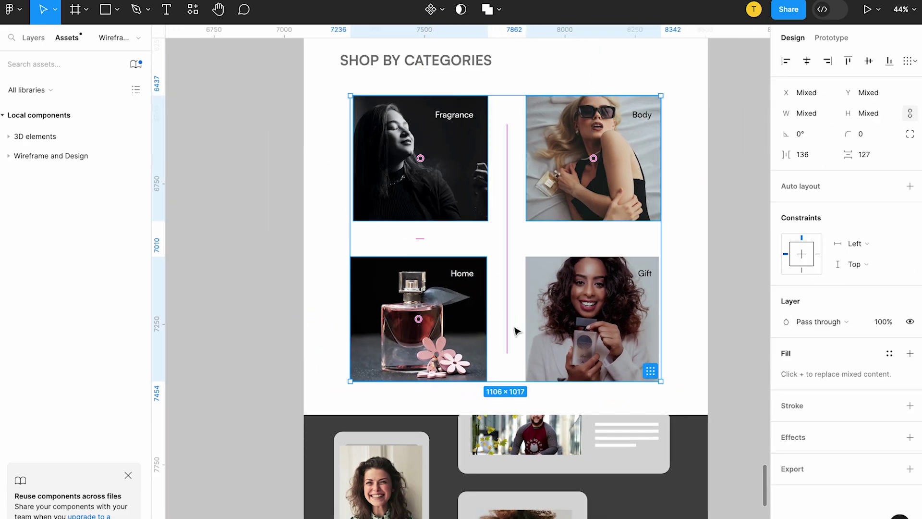
{"action": "left_click", "coordinate": [552, 329], "text": "shift"}
{"action": "type", "text": "480"}
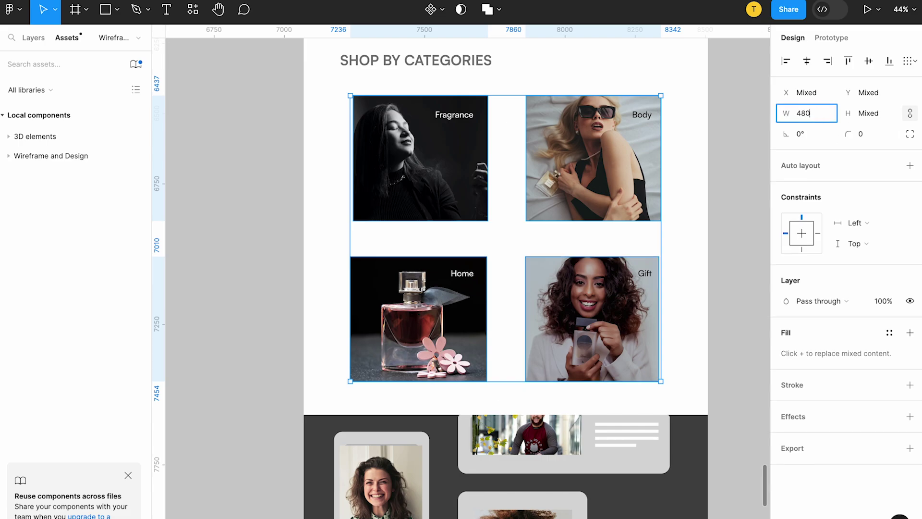
{"action": "key", "text": "Tab"}
{"action": "type", "text": "450"}
{"action": "key", "text": "Return"}
{"action": "left_click", "coordinate": [661, 252]}
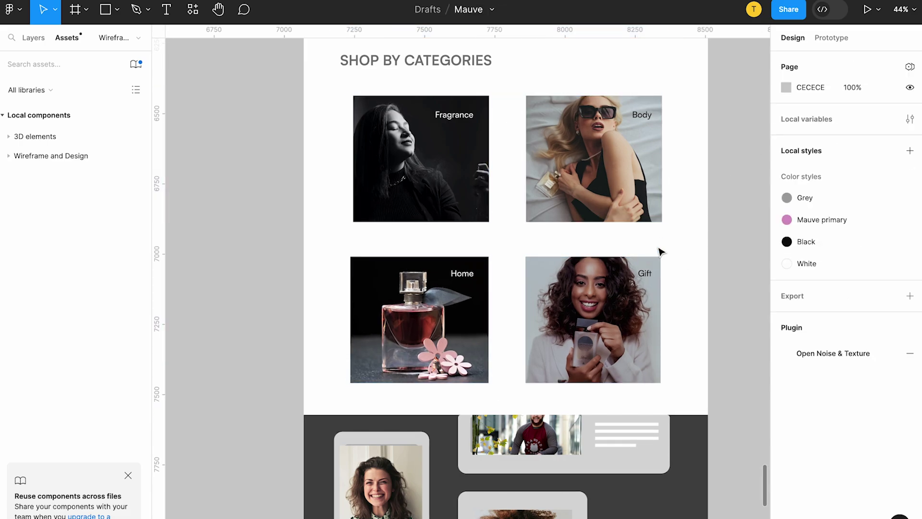
Nudge the Gift and Body labels slightly to the right so their right edges line up
{"action": "left_click", "coordinate": [645, 274]}
{"action": "scroll", "coordinate": [645, 274], "scroll_direction": "up", "scroll_amount": 5}
{"action": "left_click_drag", "start_coordinate": [651, 274], "coordinate": [654, 274]}
{"action": "scroll", "coordinate": [654, 274], "scroll_direction": "up", "scroll_amount": 4}
{"action": "left_click_drag", "start_coordinate": [635, 159], "coordinate": [638, 159]}
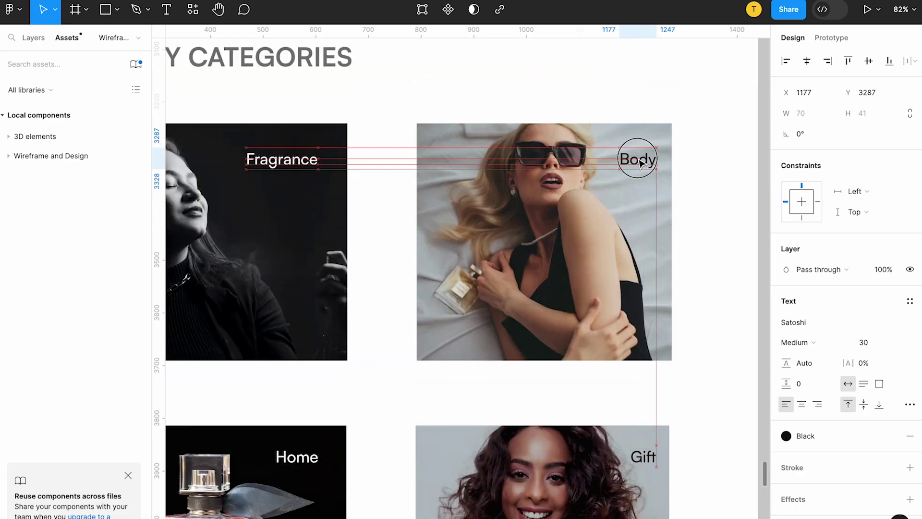
{"action": "left_click", "coordinate": [681, 206]}
{"action": "scroll", "coordinate": [682, 206], "scroll_direction": "down", "scroll_amount": 5}
{"action": "scroll", "coordinate": [682, 206], "scroll_direction": "up", "scroll_amount": 2}
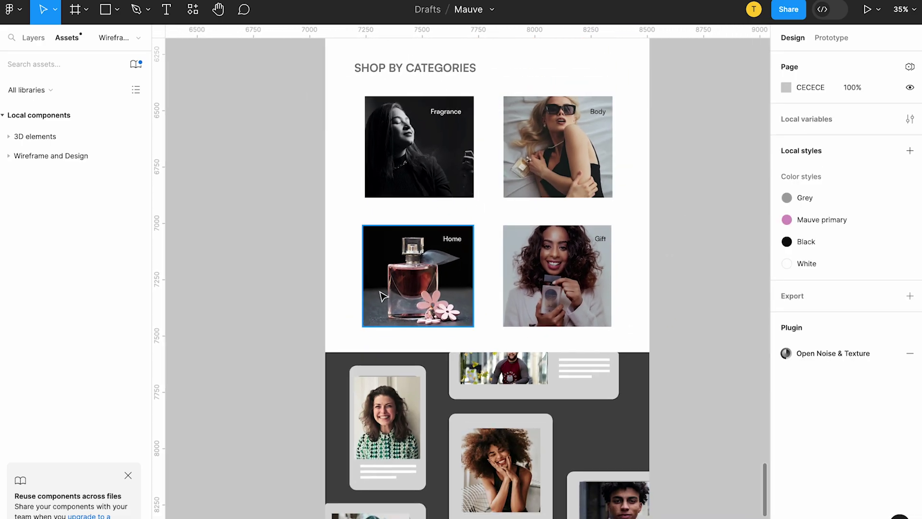
Enlarge the four category pictures with their labels together, to about 535 by 500 per picture, and reposition them under the heading
{"action": "left_click", "coordinate": [444, 272]}
{"action": "left_click", "coordinate": [553, 266], "text": "shift"}
{"action": "left_click", "coordinate": [567, 166], "text": "shift"}
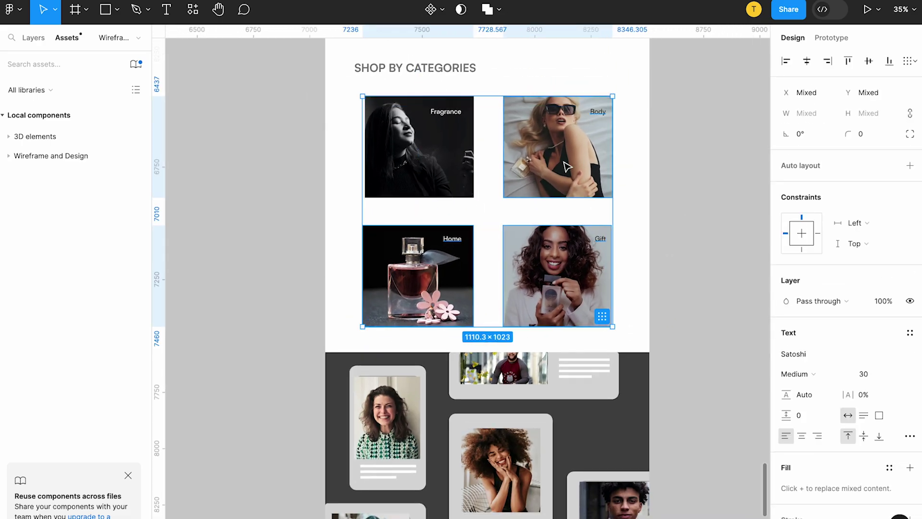
{"action": "left_click_drag", "start_coordinate": [616, 328], "coordinate": [635, 353]}
{"action": "key", "text": "ctrl+a"}
{"action": "key", "text": "ctrl+z"}
{"action": "key", "text": "ctrl+z"}
{"action": "left_click_drag", "start_coordinate": [555, 256], "coordinate": [540, 243]}
Right-align the text of the Fragrance, Home, Gift and Body labels
{"action": "left_click", "coordinate": [438, 206]}
{"action": "left_click", "coordinate": [439, 165]}
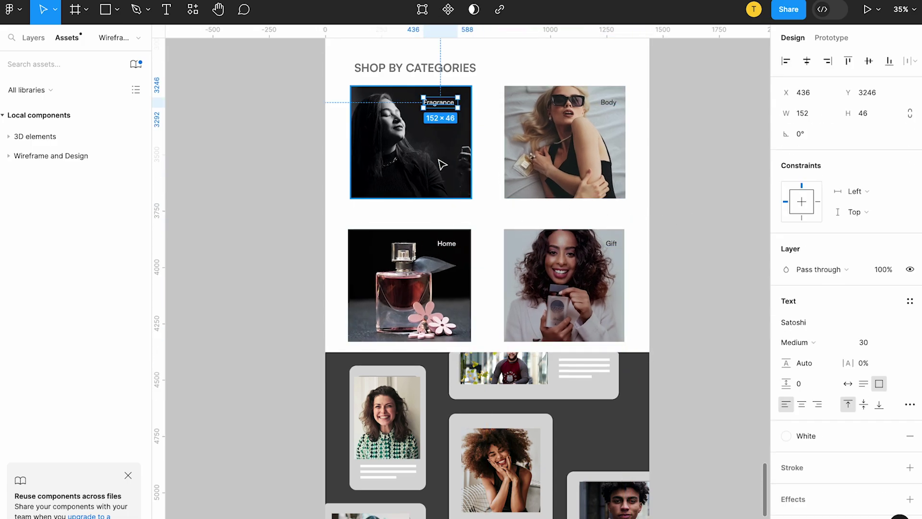
{"action": "left_click", "coordinate": [452, 248]}
{"action": "scroll", "coordinate": [452, 247], "scroll_direction": "up", "scroll_amount": 5}
{"action": "scroll", "coordinate": [453, 247], "scroll_direction": "up", "scroll_amount": 4}
{"action": "double_click", "coordinate": [448, 187]}
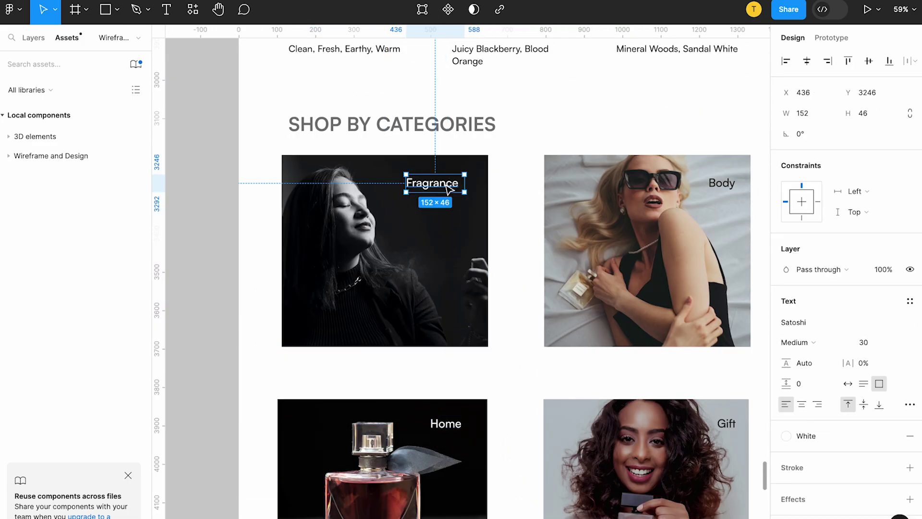
{"action": "left_click", "coordinate": [446, 423], "text": "shift"}
{"action": "left_click", "coordinate": [726, 423], "text": "shift"}
{"action": "left_click", "coordinate": [725, 184], "text": "shift"}
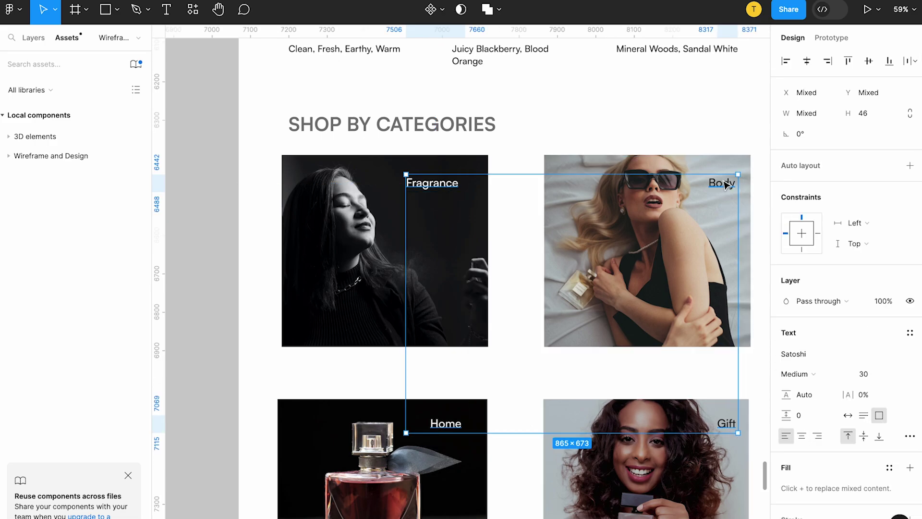
{"action": "left_click", "coordinate": [817, 435]}
Nudge the Fragrance label up and to the right, closer to its picture's upper-right corner
{"action": "left_click", "coordinate": [468, 187]}
{"action": "left_click", "coordinate": [459, 185]}
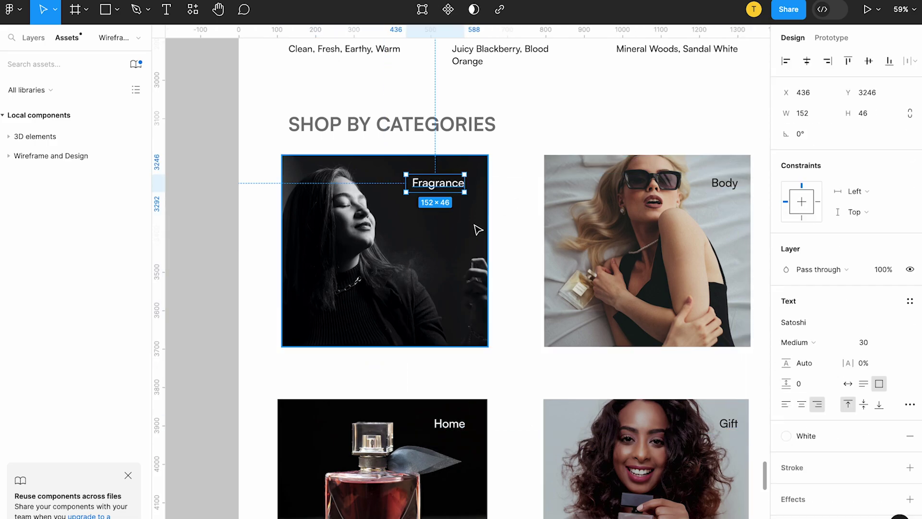
{"action": "left_click", "coordinate": [459, 193]}
{"action": "key", "text": "Right"}
{"action": "key", "text": "Right"}
{"action": "key", "text": "Up"}
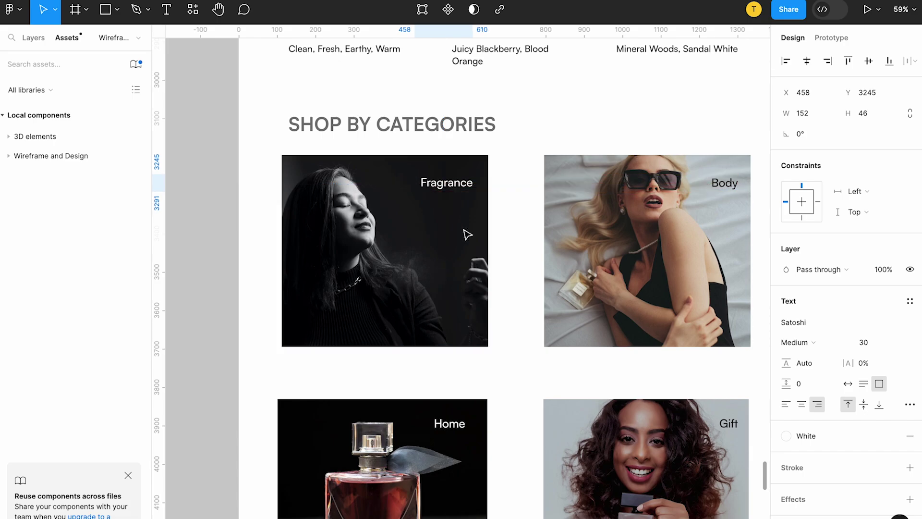
Move the Body label slightly up and left within its picture, to X 1217 and Y 3239
{"action": "scroll", "coordinate": [528, 230], "scroll_direction": "right", "scroll_amount": 5}
{"action": "left_click", "coordinate": [633, 181]}
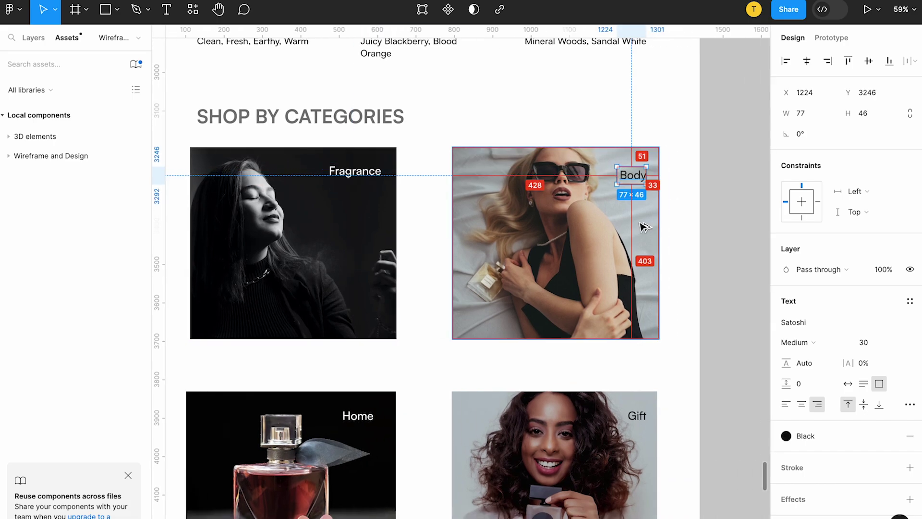
{"action": "left_click_drag", "start_coordinate": [634, 165], "coordinate": [634, 163]}
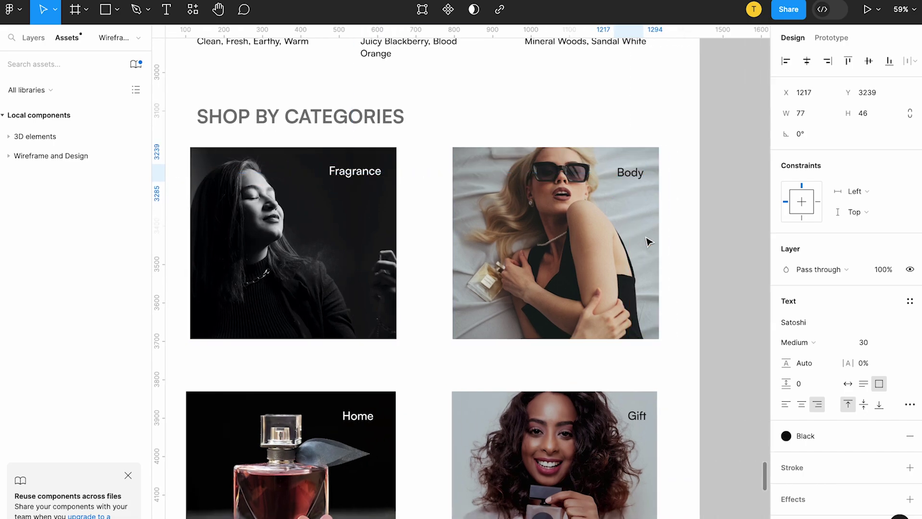
Nudge the Gift label to X 1235 so its margin from the picture's right edge matches the other labels
{"action": "scroll", "coordinate": [649, 241], "scroll_direction": "down", "scroll_amount": 3}
{"action": "left_click", "coordinate": [625, 349]}
{"action": "key", "text": "Left"}
{"action": "key", "text": "Left"}
{"action": "key", "text": "Left"}
{"action": "key", "text": "Left"}
{"action": "key", "text": "Left"}
{"action": "key", "text": "Left"}
{"action": "key", "text": "Left"}
{"action": "key", "text": "Left"}
{"action": "key", "text": "Left"}
{"action": "key", "text": "Left"}
{"action": "key", "text": "Left"}
{"action": "key", "text": "Left"}
{"action": "key", "text": "Left"}
{"action": "key", "text": "Left"}
{"action": "key", "text": "Left"}
{"action": "key", "text": "alt"}
{"action": "key", "text": "Right"}
{"action": "key", "text": "Right"}
{"action": "key", "text": "Right"}
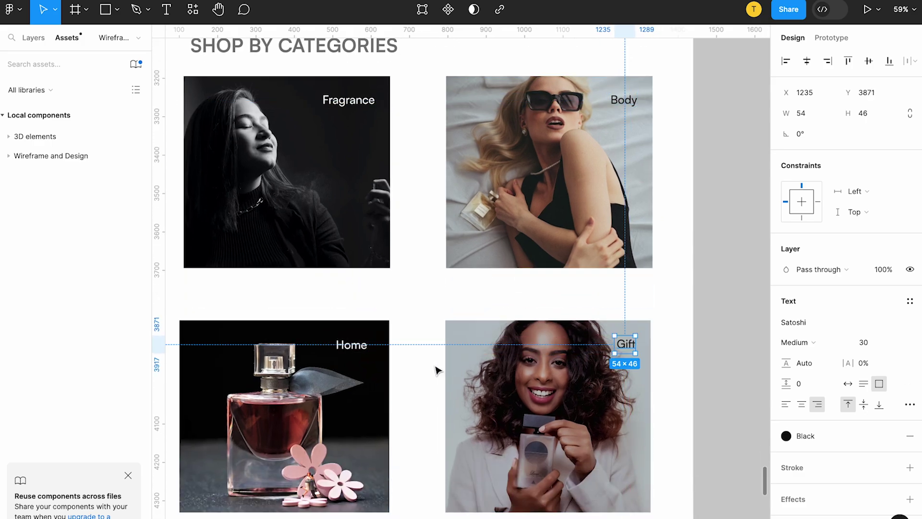
Nudge the Home label right to X 517 to match the other labels' margin from the picture edge
{"action": "left_click", "coordinate": [356, 345]}
{"action": "key", "text": "alt"}
{"action": "key", "text": "Right"}
{"action": "key", "text": "Right"}
{"action": "key", "text": "Right"}
{"action": "key", "text": "Right"}
{"action": "key", "text": "Right"}
{"action": "key", "text": "Right"}
{"action": "key", "text": "Right"}
{"action": "key", "text": "alt"}
Group each of the Home, Gift, Body and Fragrance labels with its own category picture
{"action": "scroll", "coordinate": [394, 364], "scroll_direction": "down", "scroll_amount": 5}
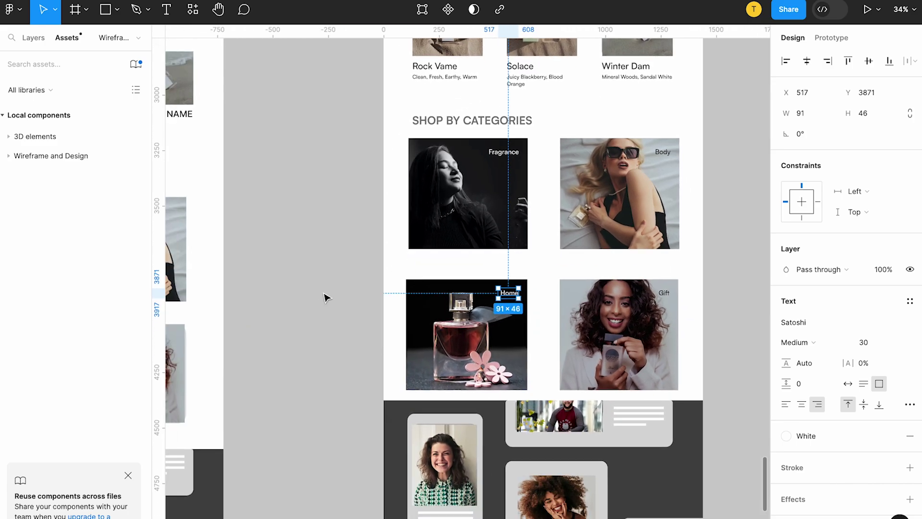
{"action": "left_click", "coordinate": [522, 326], "text": "shift"}
{"action": "key", "text": "ctrl+g"}
{"action": "left_click_drag", "start_coordinate": [722, 284], "coordinate": [620, 315]}
{"action": "key", "text": "ctrl+g"}
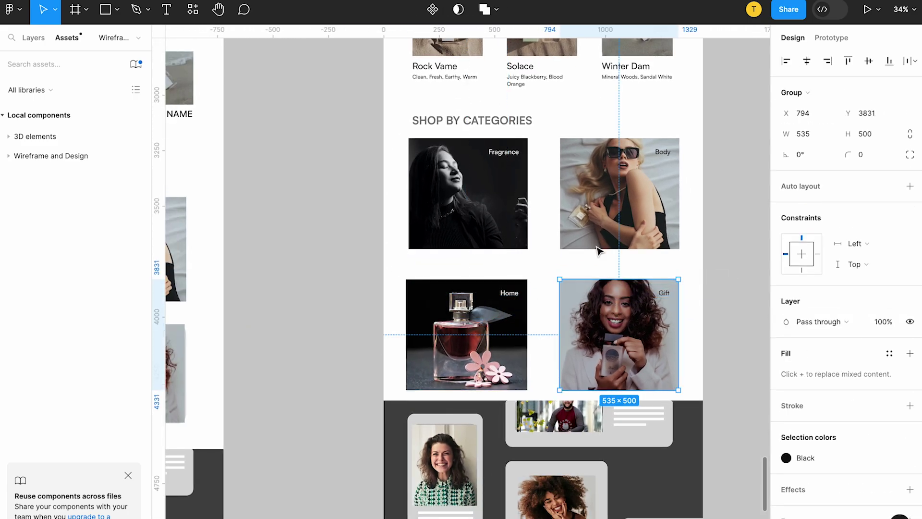
{"action": "left_click_drag", "start_coordinate": [725, 138], "coordinate": [610, 173]}
{"action": "key", "text": "ctrl+g"}
{"action": "left_click_drag", "start_coordinate": [373, 153], "coordinate": [509, 163]}
{"action": "key", "text": "ctrl+g"}
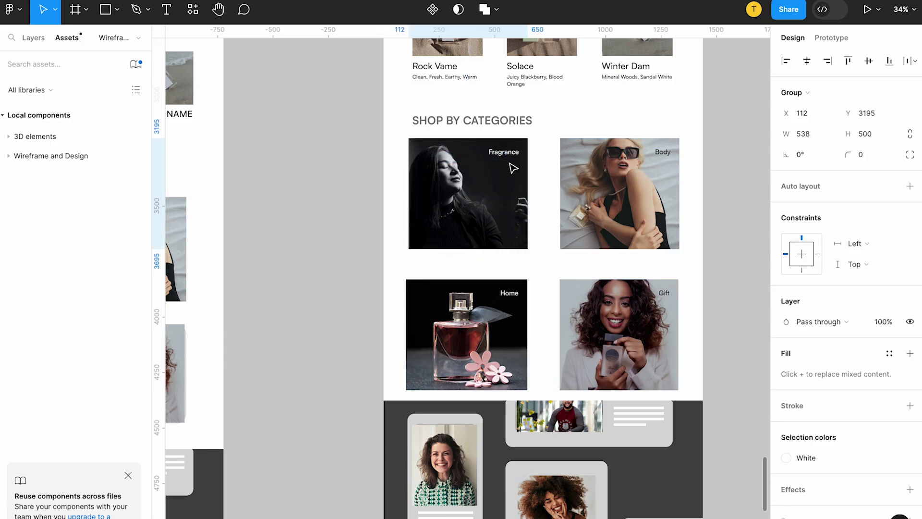
Select the four category pictures and combine them in a wrapping auto layout
{"action": "left_click", "coordinate": [604, 190]}
{"action": "left_click", "coordinate": [628, 347], "text": "shift"}
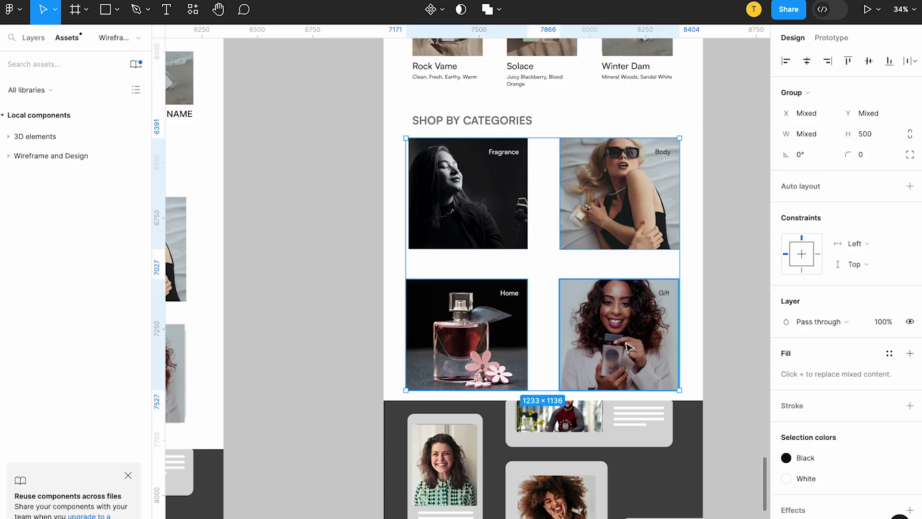
{"action": "left_click", "coordinate": [910, 187]}
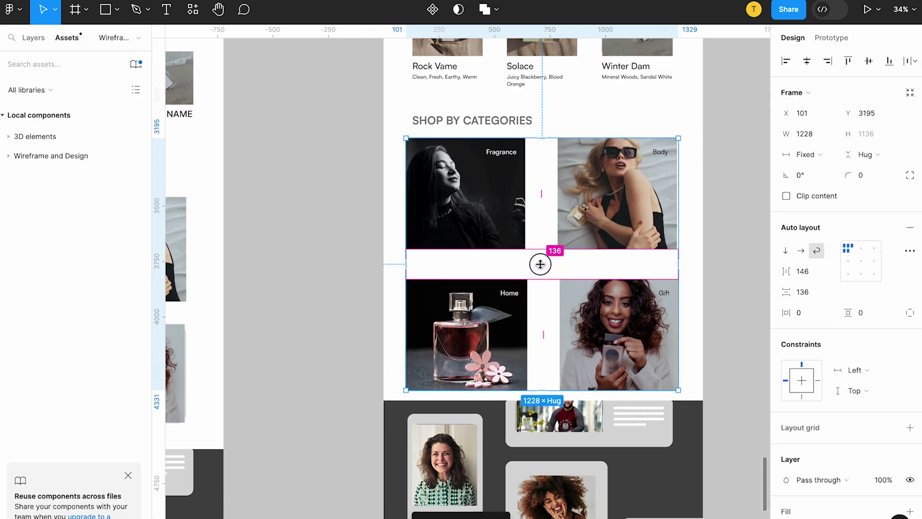
Tighten the gaps between the category pictures to 17 horizontally and 37 vertically
{"action": "left_click_drag", "start_coordinate": [541, 264], "coordinate": [542, 253]}
{"action": "mouse_move", "coordinate": [543, 197]}
{"action": "left_mouse_down"}
{"action": "mouse_move", "coordinate": [554, 197]}
{"action": "mouse_move", "coordinate": [523, 191]}
{"action": "mouse_move", "coordinate": [516, 208]}
{"action": "mouse_move", "coordinate": [529, 210]}
{"action": "left_mouse_up"}
{"action": "key", "text": "Delete"}
{"action": "key", "text": "ctrl+z"}
{"action": "key", "text": "ctrl+z"}
{"action": "left_click", "coordinate": [540, 192]}
Widen the Fragrance picture to 619 and stretch the Body picture to the frame's right edge
{"action": "scroll", "coordinate": [519, 204], "scroll_direction": "up", "scroll_amount": 5}
{"action": "double_click", "coordinate": [498, 215]}
{"action": "scroll", "coordinate": [510, 264], "scroll_direction": "right", "scroll_amount": 3}
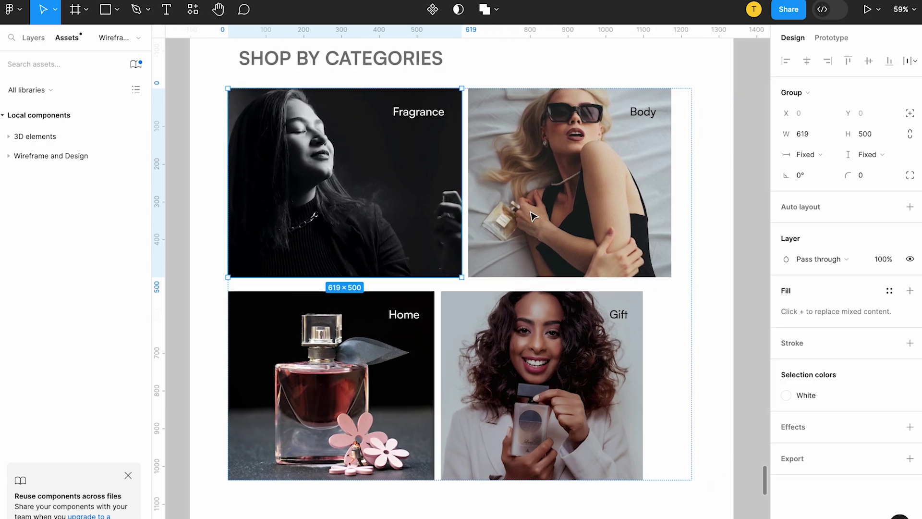
{"action": "left_click", "coordinate": [511, 264]}
{"action": "left_click_drag", "start_coordinate": [669, 186], "coordinate": [687, 176]}
{"action": "key", "text": "ctrl+z"}
Widen the Home picture to match the Fragrance picture above it, and the Gift picture to 592
{"action": "left_click", "coordinate": [483, 364]}
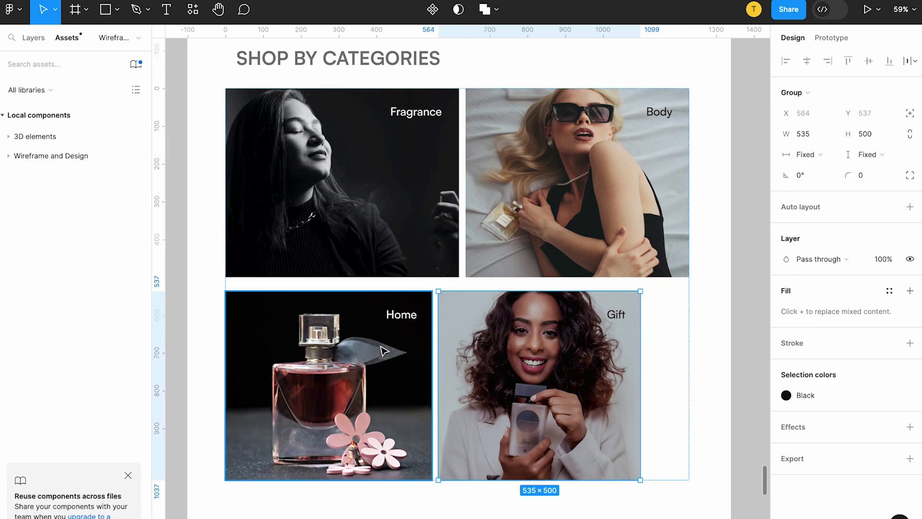
{"action": "left_click", "coordinate": [384, 350]}
{"action": "left_click_drag", "start_coordinate": [432, 335], "coordinate": [459, 330]}
{"action": "left_click", "coordinate": [619, 353]}
{"action": "left_click_drag", "start_coordinate": [668, 336], "coordinate": [689, 333]}
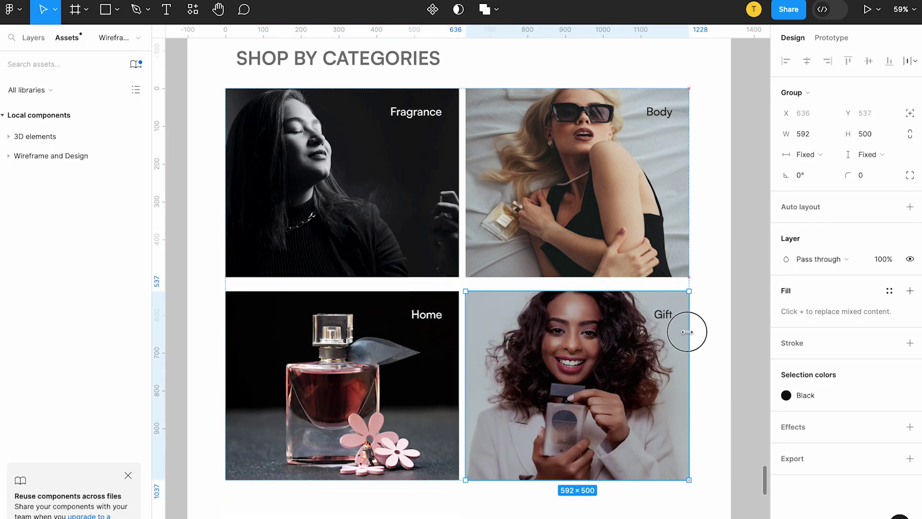
{"action": "left_click", "coordinate": [689, 275]}
{"action": "left_click", "coordinate": [709, 274]}
Set both the vertical and the horizontal gap between the category pictures to 20
{"action": "left_click", "coordinate": [457, 287]}
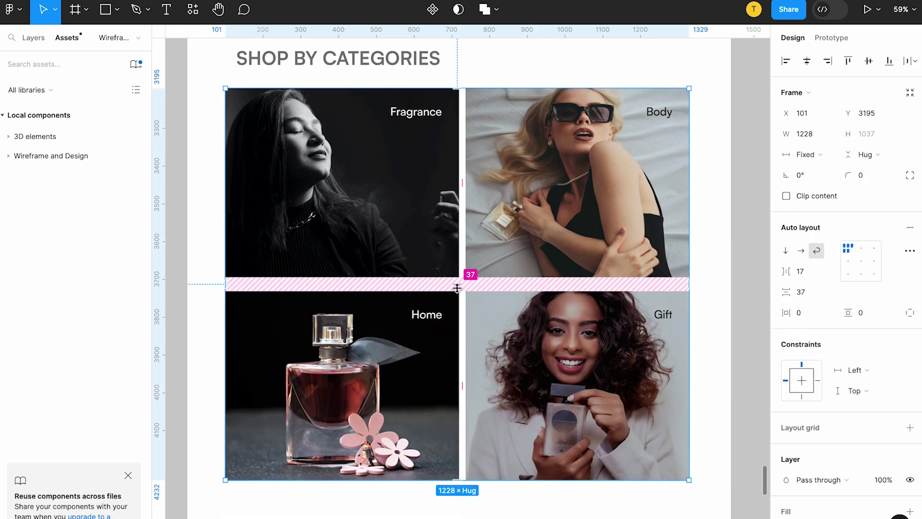
{"action": "left_click_drag", "start_coordinate": [457, 284], "coordinate": [456, 276]}
{"action": "scroll", "coordinate": [457, 282], "scroll_direction": "up", "scroll_amount": 10}
{"action": "scroll", "coordinate": [456, 264], "scroll_direction": "up", "scroll_amount": 3}
{"action": "scroll", "coordinate": [457, 276], "scroll_direction": "down", "scroll_amount": 6}
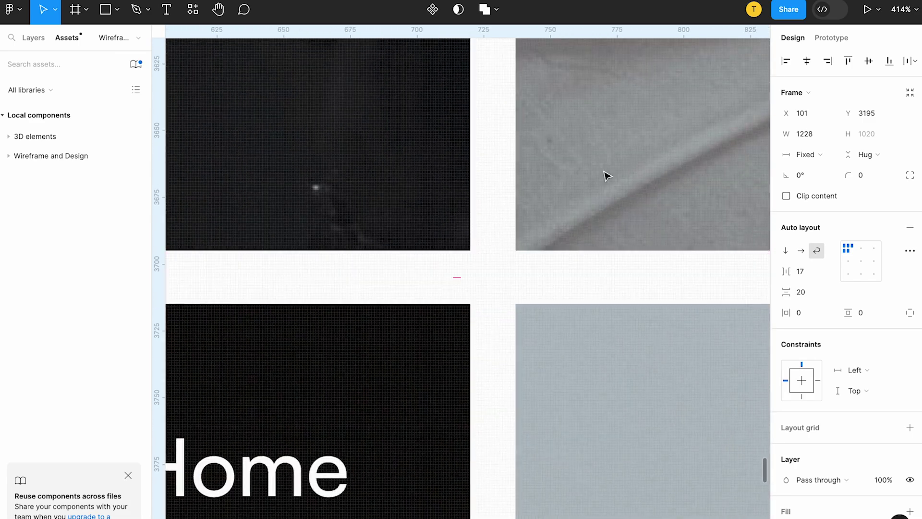
{"action": "scroll", "coordinate": [499, 110], "scroll_direction": "up", "scroll_amount": 2}
{"action": "scroll", "coordinate": [496, 272], "scroll_direction": "down", "scroll_amount": 6}
{"action": "scroll", "coordinate": [498, 59], "scroll_direction": "up", "scroll_amount": 5}
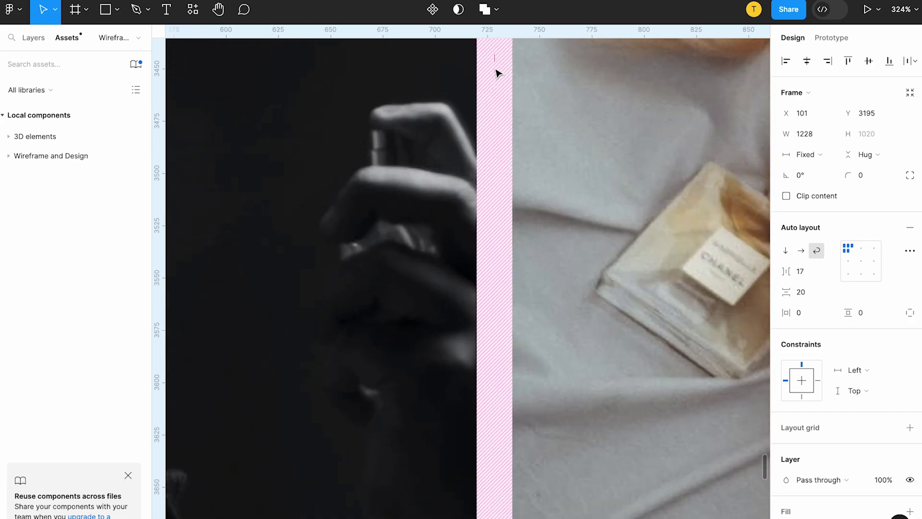
{"action": "left_click_drag", "start_coordinate": [495, 61], "coordinate": [501, 61]}
Widen the category frame to 1253 so the pictures wrap in two columns, and center it horizontally on the page
{"action": "scroll", "coordinate": [501, 67], "scroll_direction": "down", "scroll_amount": 10}
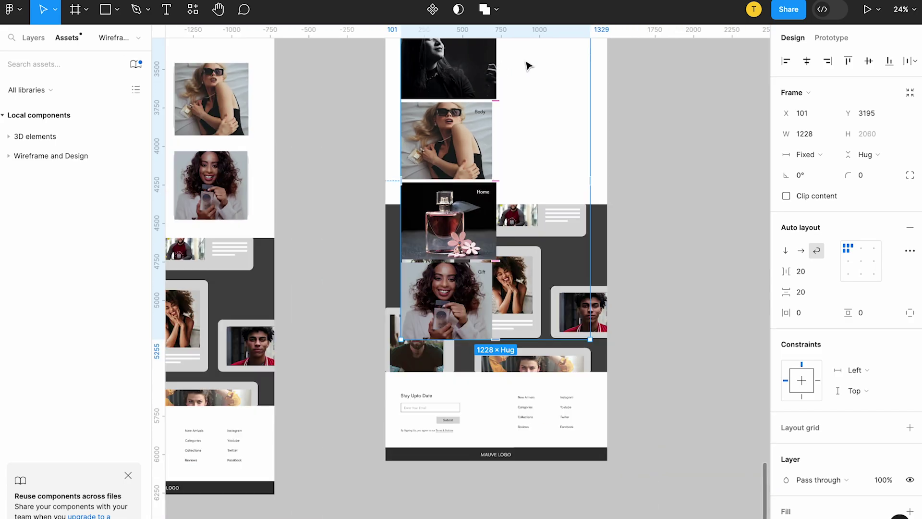
{"action": "left_click_drag", "start_coordinate": [589, 83], "coordinate": [604, 82]}
{"action": "scroll", "coordinate": [620, 188], "scroll_direction": "up", "scroll_amount": 3}
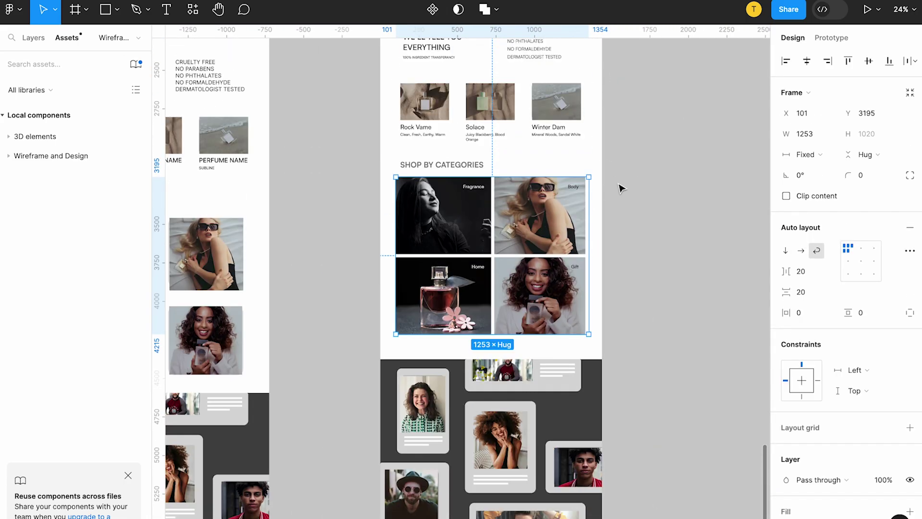
{"action": "left_click", "coordinate": [805, 61]}
{"action": "scroll", "coordinate": [474, 226], "scroll_direction": "up", "scroll_amount": 3}
{"action": "scroll", "coordinate": [319, 148], "scroll_direction": "up", "scroll_amount": 2}
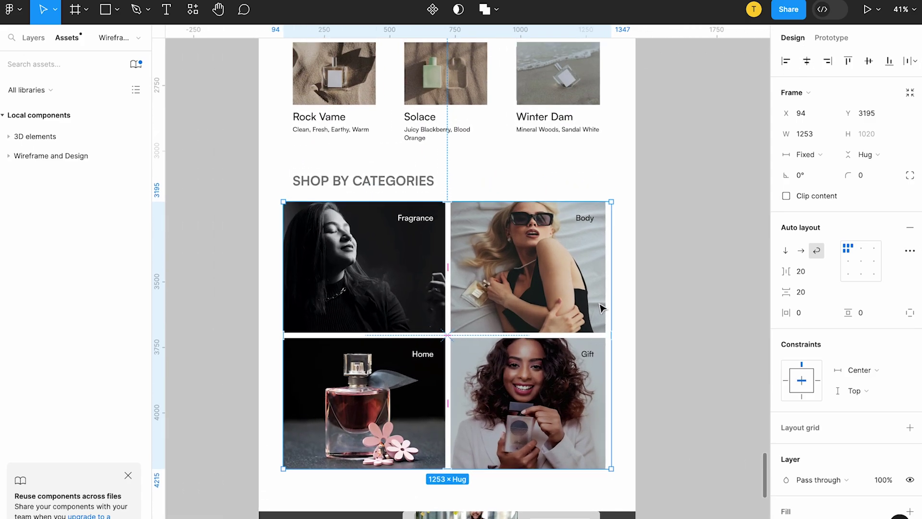
Trim the category frame's right edge to the edge of the Body and Gift pictures
{"action": "left_click", "coordinate": [590, 372]}
{"action": "left_click", "coordinate": [610, 418]}
{"action": "left_click_drag", "start_coordinate": [611, 416], "coordinate": [607, 417]}
{"action": "left_click", "coordinate": [618, 413]}
{"action": "left_click", "coordinate": [592, 384]}
Scale the category frame down proportionally to a width of 1191 and center it horizontally on the page
{"action": "scroll", "coordinate": [374, 131], "scroll_direction": "down", "scroll_amount": 3}
{"action": "key", "text": "k"}
{"action": "mouse_move", "coordinate": [314, 355]}
{"action": "left_mouse_down"}
{"action": "mouse_move", "coordinate": [332, 340]}
{"action": "mouse_move", "coordinate": [321, 349]}
{"action": "left_mouse_up"}
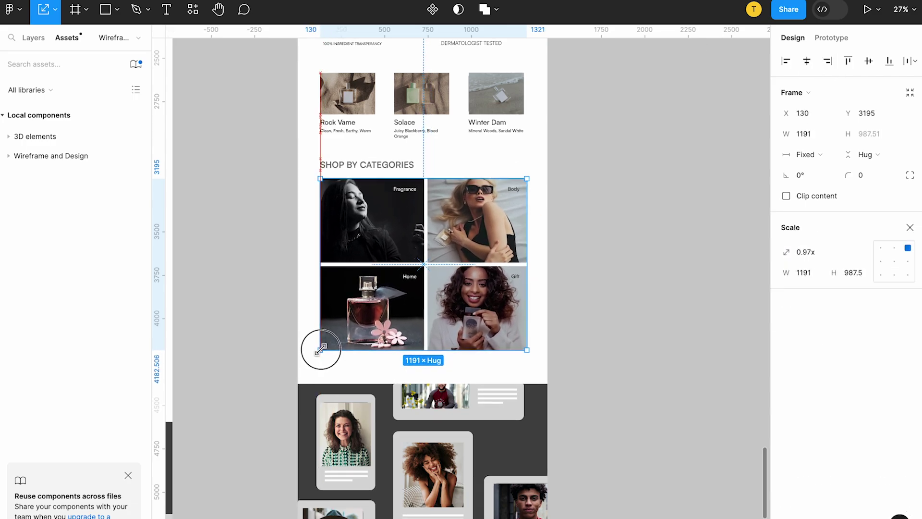
{"action": "left_click", "coordinate": [806, 61]}
{"action": "left_click_drag", "start_coordinate": [525, 178], "coordinate": [508, 187]}
{"action": "key", "text": "ctrl+z"}
{"action": "key", "text": "alt"}
{"action": "key", "text": "ctrl+z"}
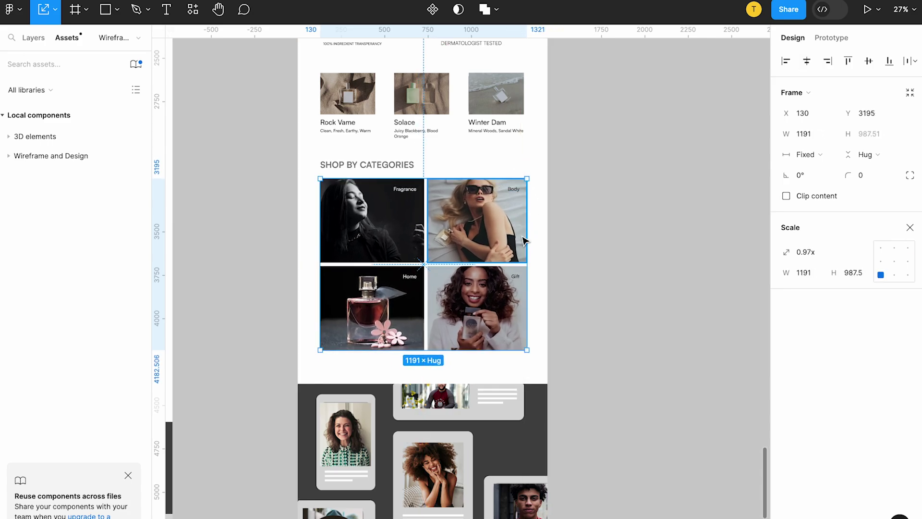
{"action": "key", "text": "ctrl+z"}
{"action": "key", "text": "alt"}
{"action": "left_click", "coordinate": [537, 241]}
Fit the woman's portrait over its placeholder in the first testimonial card, at X 131 and Y 4467
{"action": "scroll", "coordinate": [574, 274], "scroll_direction": "up", "scroll_amount": 1}
{"action": "scroll", "coordinate": [583, 274], "scroll_direction": "down", "scroll_amount": 2}
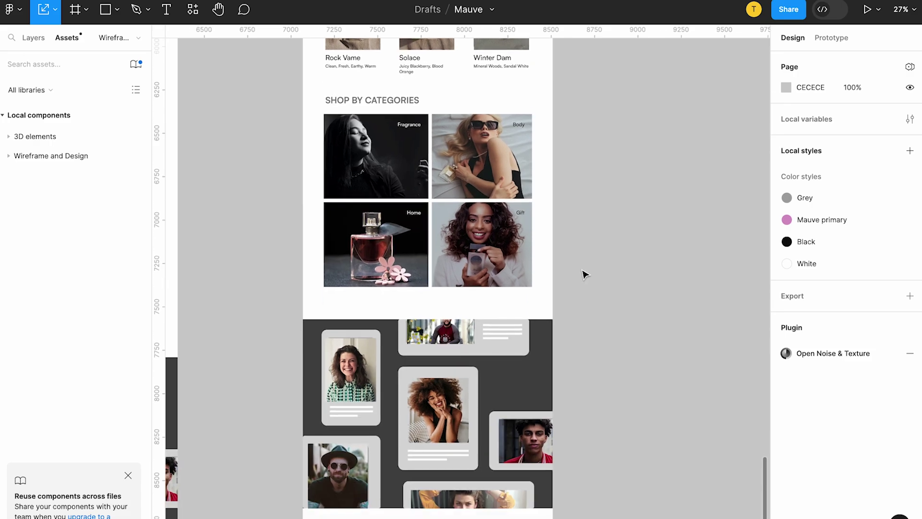
{"action": "scroll", "coordinate": [432, 358], "scroll_direction": "up", "scroll_amount": 5}
{"action": "left_click", "coordinate": [332, 284]}
{"action": "scroll", "coordinate": [332, 283], "scroll_direction": "up", "scroll_amount": 5}
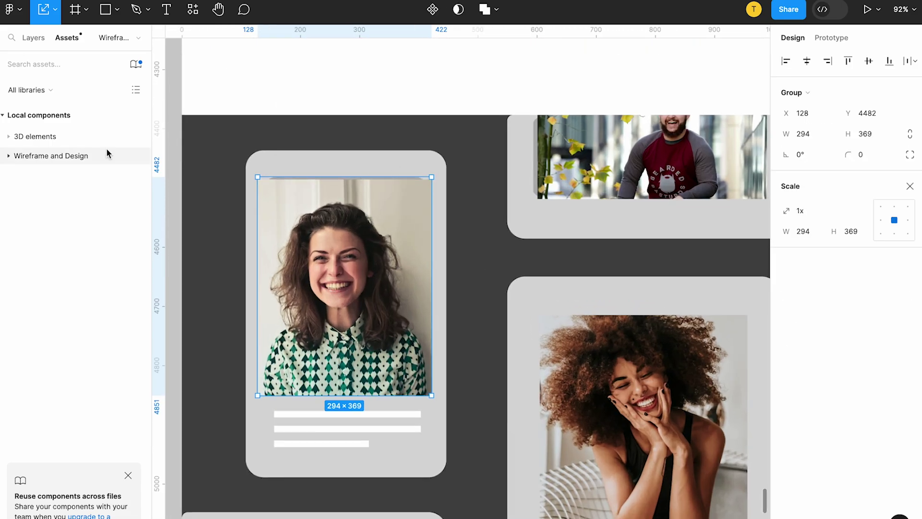
{"action": "scroll", "coordinate": [351, 171], "scroll_direction": "up", "scroll_amount": 5}
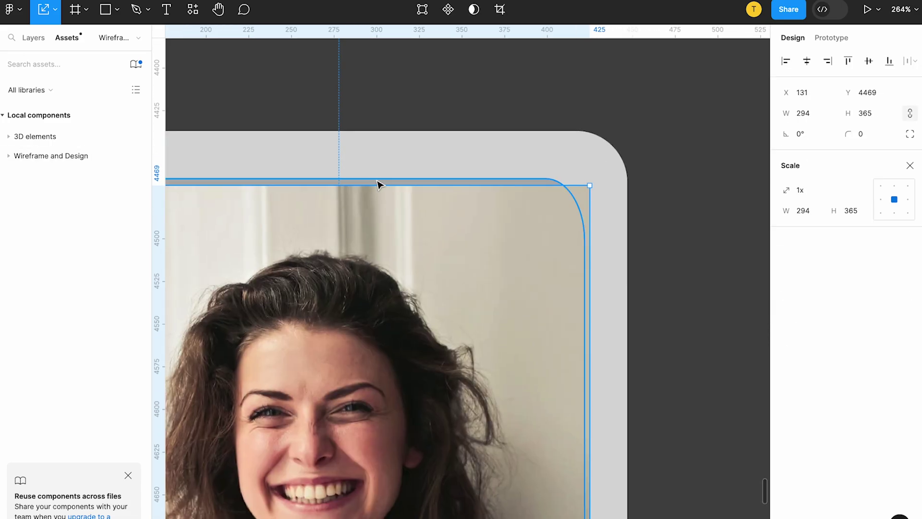
{"action": "key", "text": "Escape"}
{"action": "scroll", "coordinate": [378, 185], "scroll_direction": "down", "scroll_amount": 5}
{"action": "left_click", "coordinate": [335, 275]}
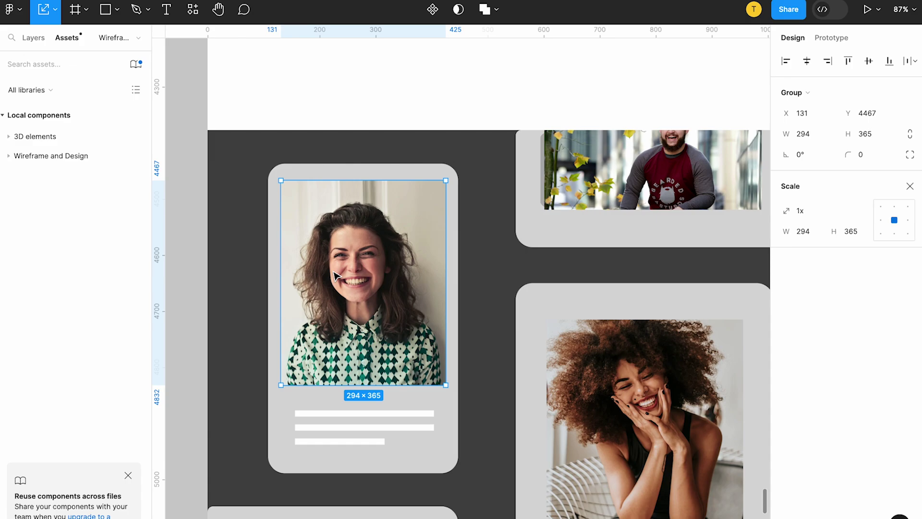
Apply the Black color style to the testimonial section's background rectangle
{"action": "left_click", "coordinate": [391, 168]}
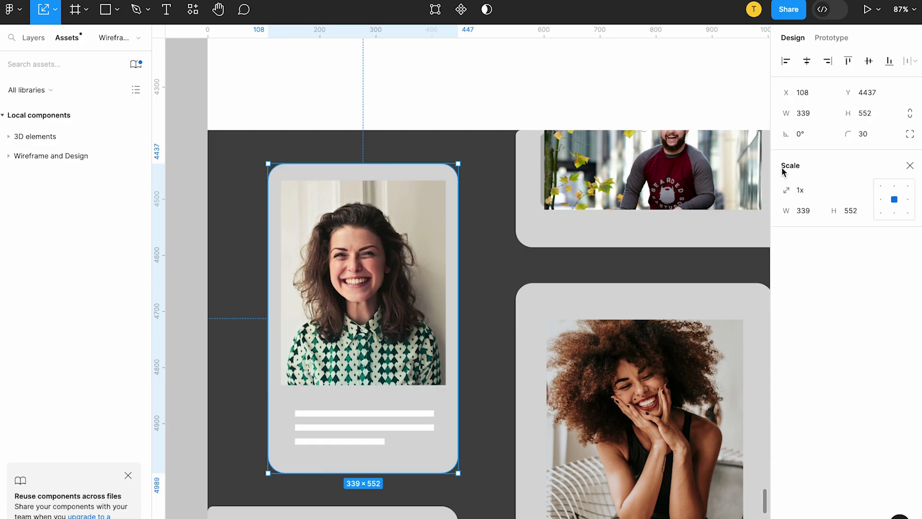
{"action": "left_click", "coordinate": [497, 162]}
{"action": "key", "text": "v"}
{"action": "left_click", "coordinate": [889, 300]}
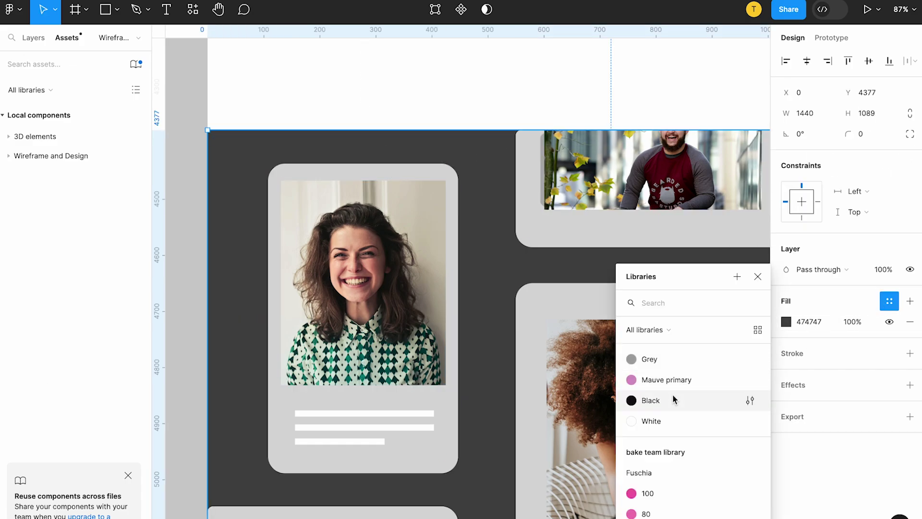
{"action": "left_click", "coordinate": [653, 284]}
Set the corner radius of the portrait in the first testimonial card to 20
{"action": "double_click", "coordinate": [428, 171]}
{"action": "type", "text": "20"}
{"action": "key", "text": "Return"}
Select the other five testimonial portraits together and set their corner radius to 20
{"action": "left_click", "coordinate": [692, 333]}
{"action": "left_click", "coordinate": [649, 194], "text": "shift"}
{"action": "scroll", "coordinate": [600, 224], "scroll_direction": "down", "scroll_amount": 2}
{"action": "scroll", "coordinate": [586, 192], "scroll_direction": "down", "scroll_amount": 3}
{"action": "left_click", "coordinate": [586, 175]}
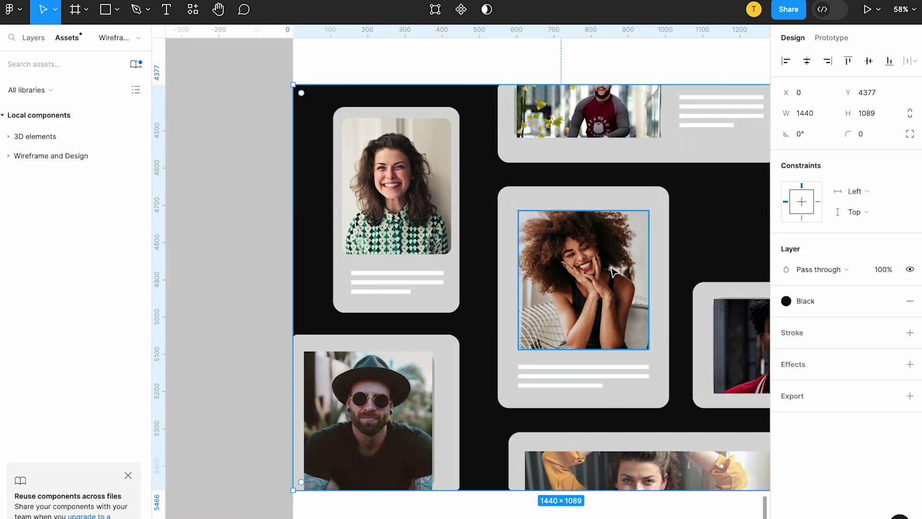
{"action": "left_click", "coordinate": [611, 269]}
{"action": "left_click", "coordinate": [595, 120], "text": "shift"}
{"action": "left_click", "coordinate": [736, 324], "text": "shift"}
{"action": "left_click", "coordinate": [655, 468], "text": "shift"}
{"action": "left_click", "coordinate": [381, 393], "text": "shift"}
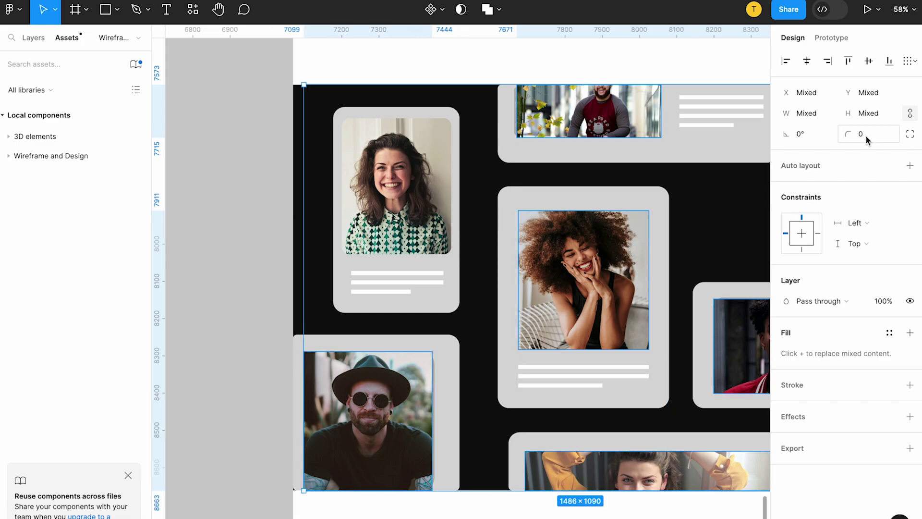
{"action": "key", "text": "Return"}
Delete the grey placeholder group behind the bearded man's picture in the uppermost testimonial card
{"action": "left_click", "coordinate": [666, 153]}
{"action": "left_click", "coordinate": [624, 122]}
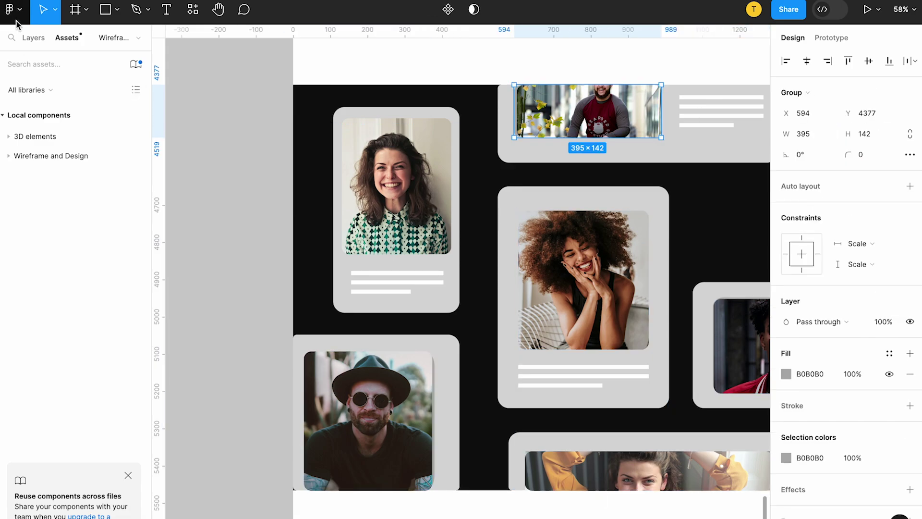
{"action": "left_click", "coordinate": [33, 37]}
{"action": "left_click", "coordinate": [12, 344]}
{"action": "left_click", "coordinate": [51, 368]}
{"action": "key", "text": "Delete"}
Delete the leftover shapes behind the portraits in the lowest testimonial card and in the red-jacket card
{"action": "left_click", "coordinate": [435, 396]}
{"action": "scroll", "coordinate": [438, 401], "scroll_direction": "down", "scroll_amount": 3}
{"action": "scroll", "coordinate": [438, 401], "scroll_direction": "right", "scroll_amount": 1}
{"action": "left_click", "coordinate": [731, 372]}
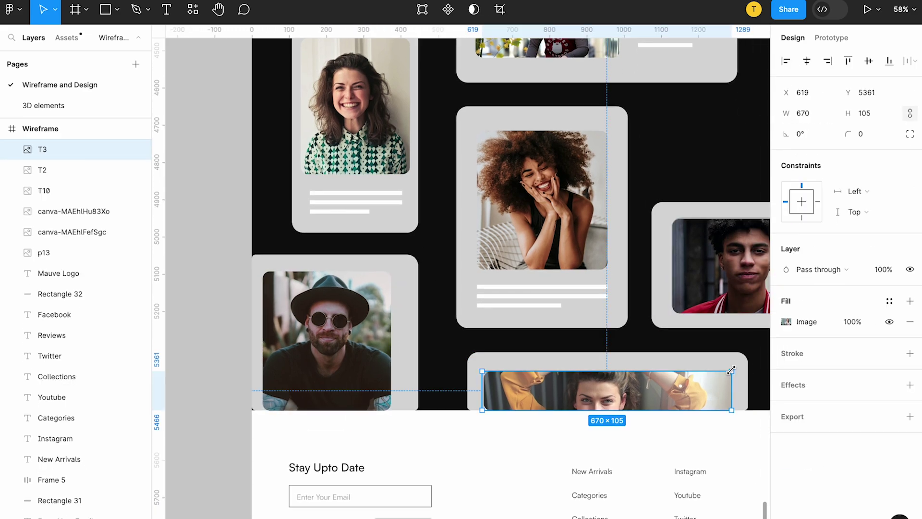
{"action": "key", "text": "Delete"}
{"action": "scroll", "coordinate": [661, 300], "scroll_direction": "up", "scroll_amount": 2}
{"action": "scroll", "coordinate": [661, 300], "scroll_direction": "right", "scroll_amount": 4}
{"action": "left_click", "coordinate": [582, 282]}
{"action": "key", "text": "Delete"}
Delete the white placeholder text lines from the testimonial cards
{"action": "scroll", "coordinate": [581, 282], "scroll_direction": "left", "scroll_amount": 2}
{"action": "scroll", "coordinate": [581, 281], "scroll_direction": "down", "scroll_amount": 1}
{"action": "scroll", "coordinate": [480, 327], "scroll_direction": "up", "scroll_amount": 1}
{"action": "left_click", "coordinate": [424, 359]}
{"action": "left_click", "coordinate": [102, 307]}
{"action": "scroll", "coordinate": [102, 307], "scroll_direction": "up", "scroll_amount": 3}
{"action": "left_click", "coordinate": [66, 245], "text": "shift"}
{"action": "key", "text": "Delete"}
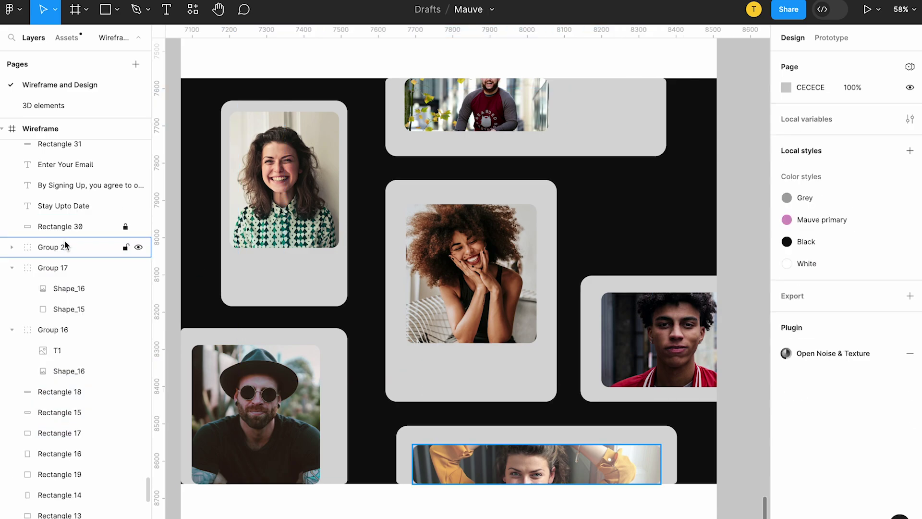
Shrink the first testimonial portrait to about 271 by 337 within its card
{"action": "scroll", "coordinate": [480, 288], "scroll_direction": "left", "scroll_amount": 2}
{"action": "scroll", "coordinate": [323, 299], "scroll_direction": "up", "scroll_amount": 1}
{"action": "left_click", "coordinate": [318, 239]}
{"action": "left_click_drag", "start_coordinate": [356, 270], "coordinate": [354, 265]}
{"action": "scroll", "coordinate": [537, 168], "scroll_direction": "up", "scroll_amount": 1}
Give the picture in the uppermost testimonial card individual corner radii and set its top corners to 0
{"action": "left_click", "coordinate": [523, 185]}
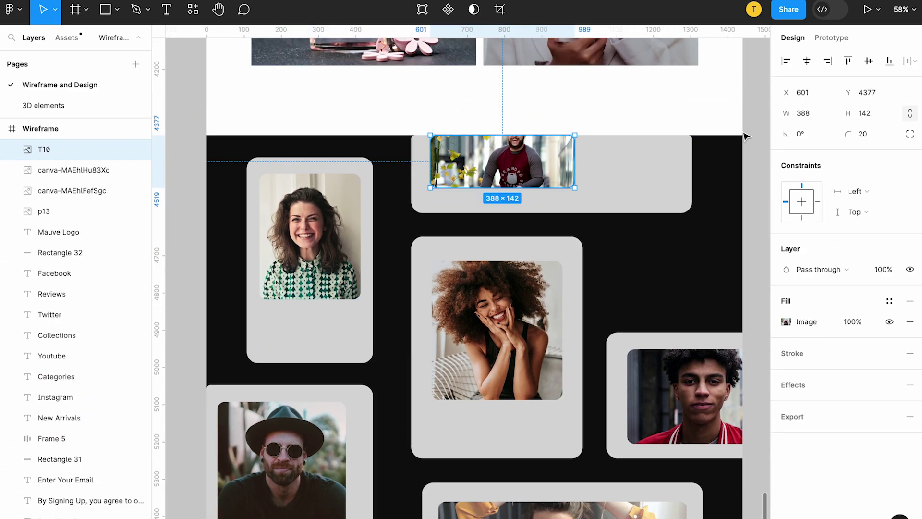
{"action": "left_click", "coordinate": [909, 134]}
{"action": "left_click", "coordinate": [824, 156]}
{"action": "type", "text": "0"}
{"action": "key", "text": "Return"}
{"action": "left_click", "coordinate": [662, 227]}
Set the two bottom corner radii of the picture in the lowest testimonial card to 0, keeping 20 on top
{"action": "scroll", "coordinate": [587, 339], "scroll_direction": "down", "scroll_amount": 1}
{"action": "left_click", "coordinate": [652, 352]}
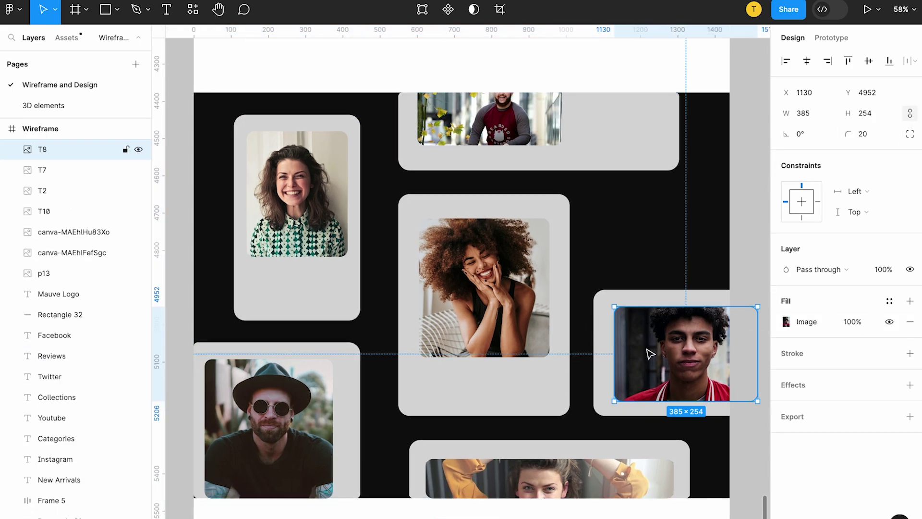
{"action": "left_click", "coordinate": [272, 456]}
{"action": "left_click", "coordinate": [550, 478]}
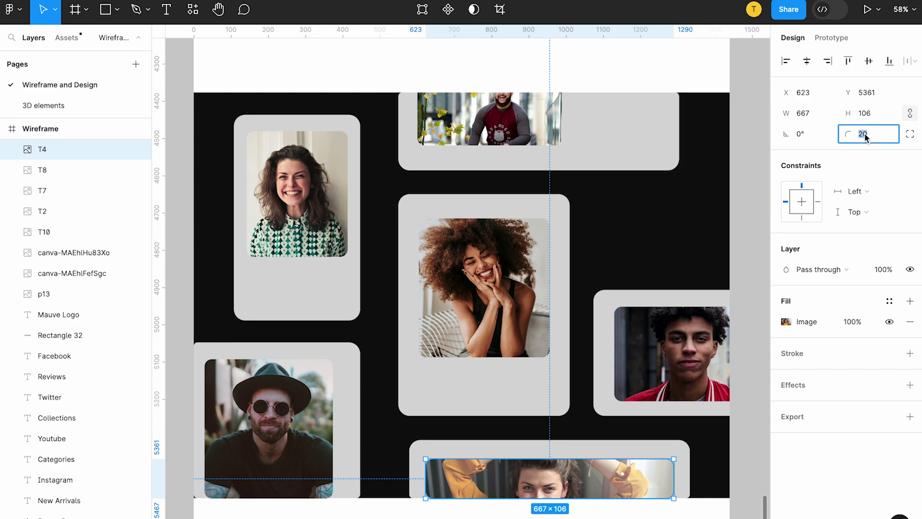
{"action": "left_click", "coordinate": [909, 136]}
{"action": "type", "text": "0"}
{"action": "key", "text": "Tab"}
{"action": "type", "text": "0"}
{"action": "key", "text": "Return"}
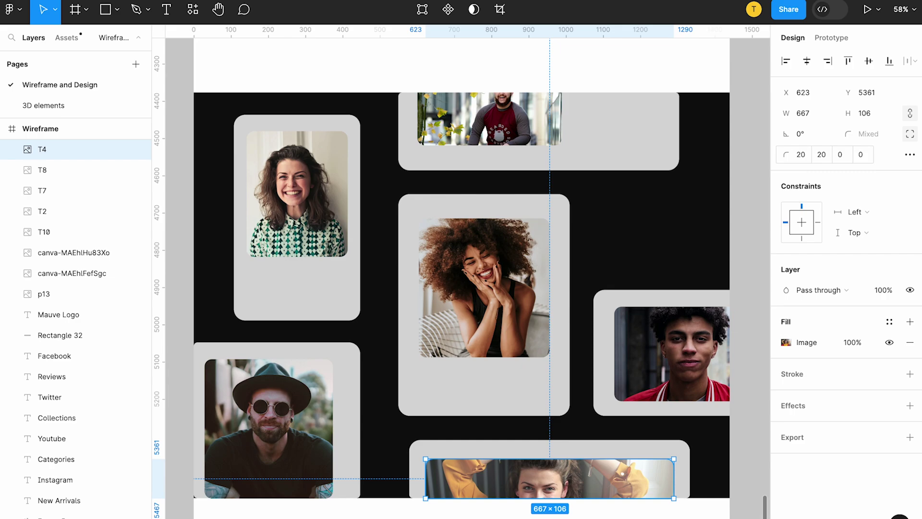
Shrink and recenter the first card's portrait slightly, and raise the curly-haired woman's portrait to Y 4706
{"action": "scroll", "coordinate": [557, 235], "scroll_direction": "up", "scroll_amount": 2}
{"action": "left_click", "coordinate": [300, 287]}
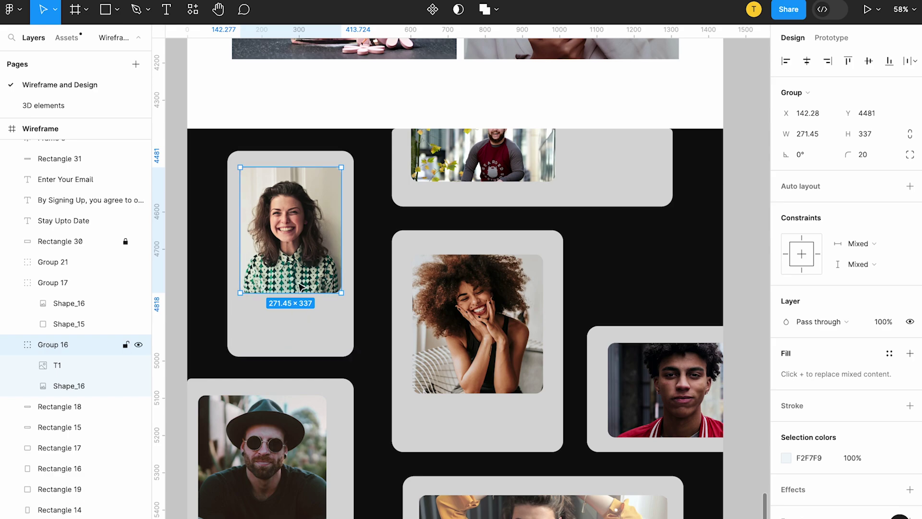
{"action": "left_click_drag", "start_coordinate": [240, 293], "coordinate": [244, 287]}
{"action": "left_click_drag", "start_coordinate": [309, 216], "coordinate": [313, 215]}
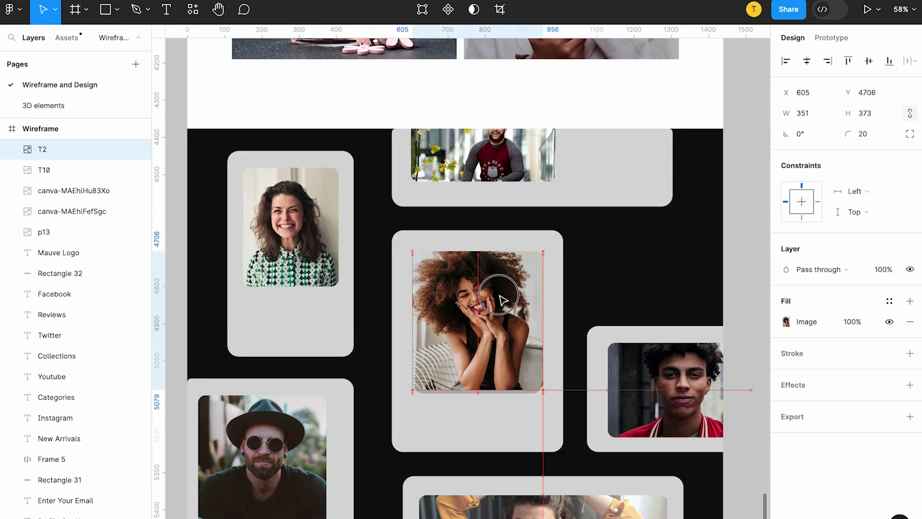
Shorten the red-jacket portrait to 385 by 234 within its card
{"action": "scroll", "coordinate": [500, 307], "scroll_direction": "up", "scroll_amount": 1}
{"action": "left_click", "coordinate": [628, 456]}
{"action": "left_click_drag", "start_coordinate": [663, 471], "coordinate": [663, 463]}
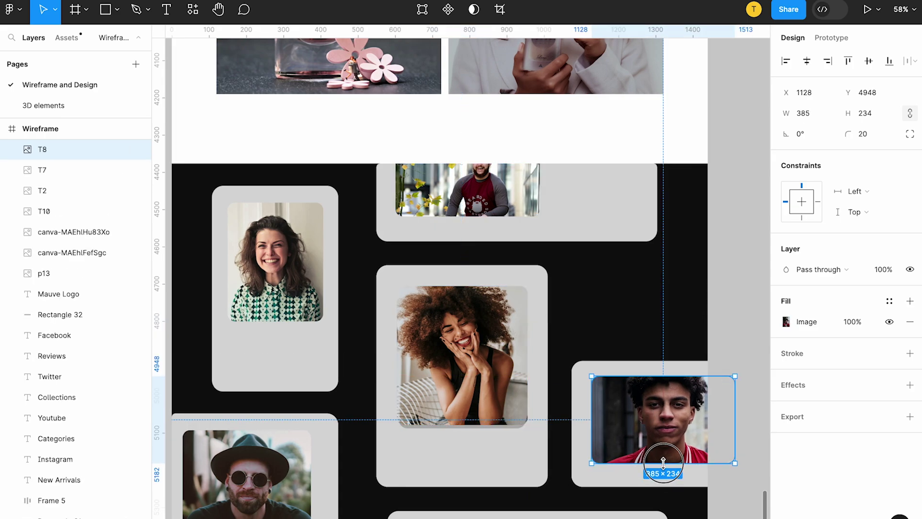
Move the portrait of the man with the hat to X 41, Y 5107 and shorten it to end inside its card
{"action": "scroll", "coordinate": [643, 481], "scroll_direction": "down", "scroll_amount": 3}
{"action": "left_click", "coordinate": [286, 383]}
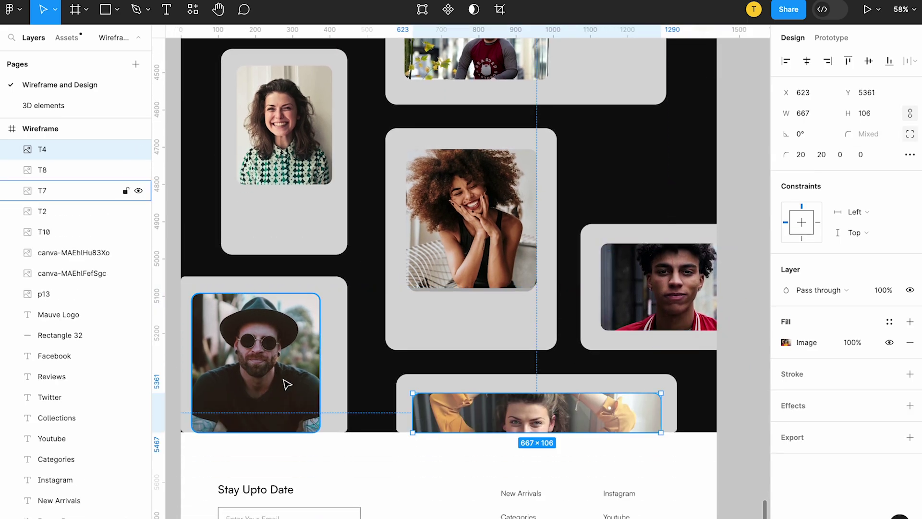
{"action": "left_click_drag", "start_coordinate": [299, 360], "coordinate": [300, 364]}
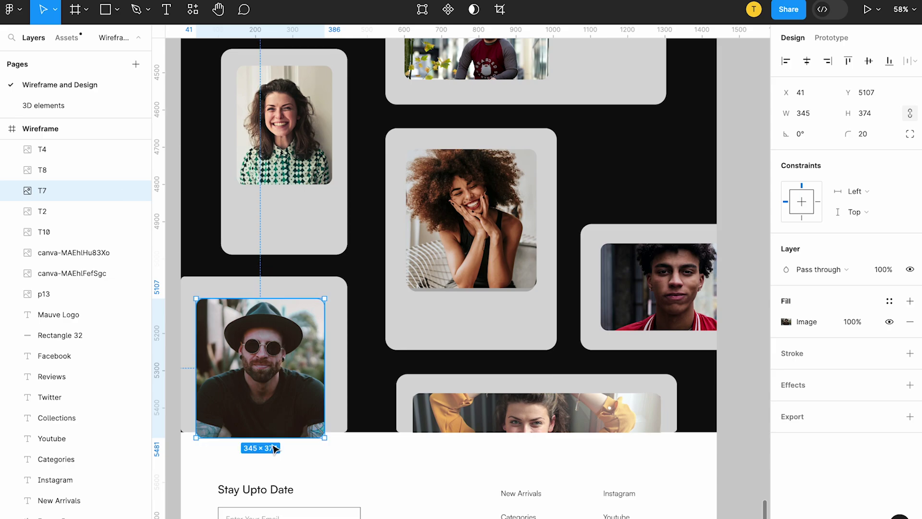
{"action": "left_click_drag", "start_coordinate": [272, 432], "coordinate": [272, 423]}
Fill the card behind the man with the hat with a light pink
{"action": "left_click", "coordinate": [337, 365]}
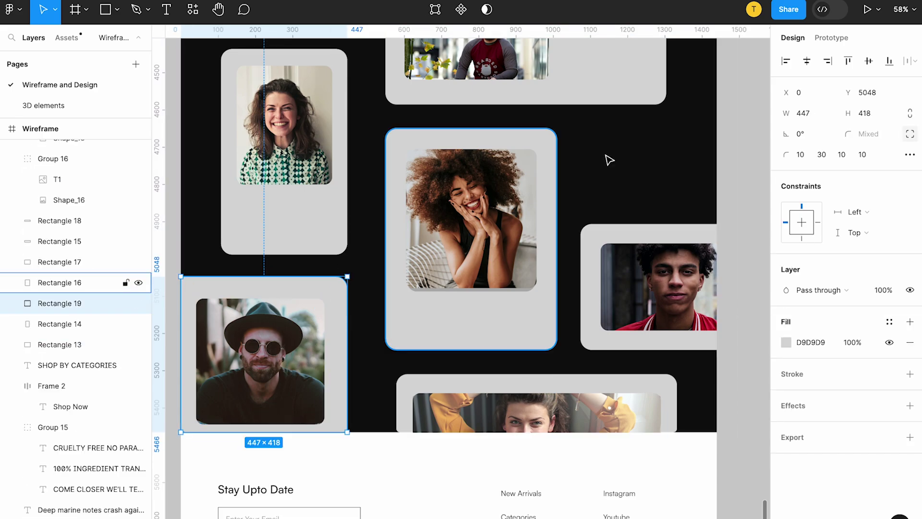
{"action": "left_click", "coordinate": [788, 342]}
{"action": "left_click", "coordinate": [665, 218]}
Fill the first testimonial card with the light yellow FFE794
{"action": "left_click", "coordinate": [334, 228]}
{"action": "left_click", "coordinate": [786, 321]}
{"action": "left_click_drag", "start_coordinate": [678, 390], "coordinate": [670, 387]}
{"action": "left_click", "coordinate": [686, 218]}
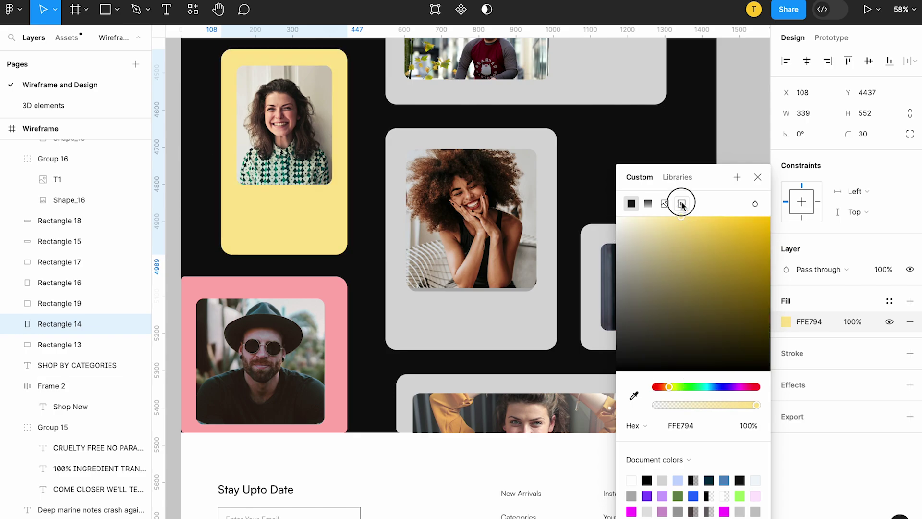
Shift the first testimonial card's fill to light orange FFD494 and fill the curly-haired woman's card with muted green 96B99E
{"action": "left_click_drag", "start_coordinate": [671, 390], "coordinate": [664, 387]}
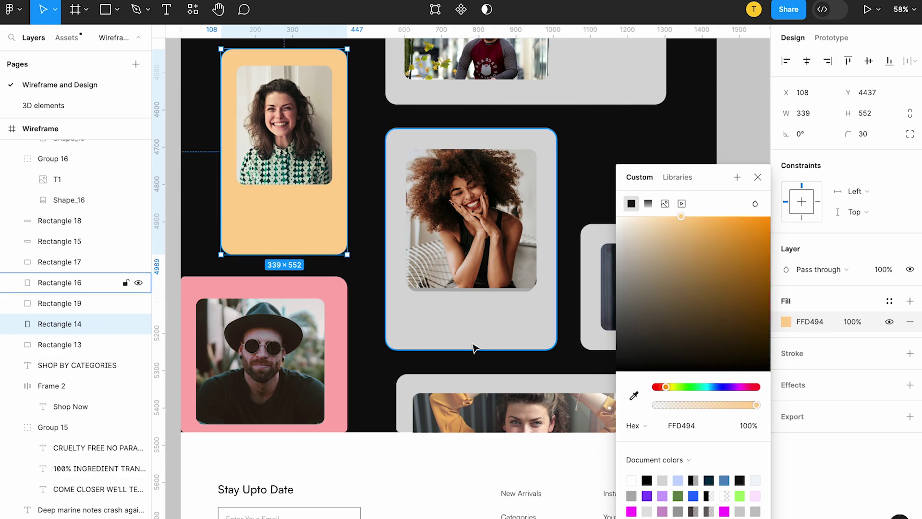
{"action": "left_click", "coordinate": [473, 342]}
{"action": "left_click", "coordinate": [786, 321]}
{"action": "left_click", "coordinate": [709, 225]}
{"action": "left_click_drag", "start_coordinate": [710, 231], "coordinate": [637, 265]}
{"action": "left_click", "coordinate": [693, 387]}
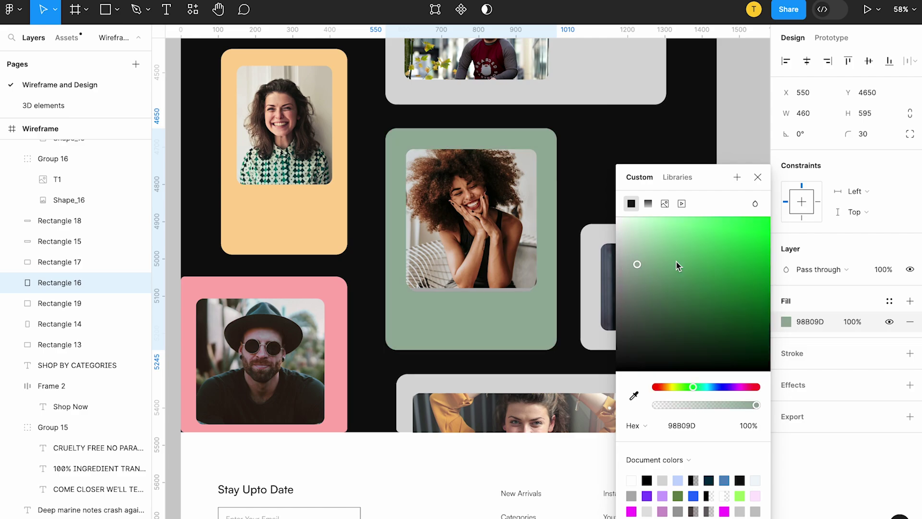
{"action": "left_click_drag", "start_coordinate": [681, 213], "coordinate": [642, 259]}
Tone down the first testimonial card's fill to a muted tan and the hat portrait's card to a dusty pink
{"action": "left_click", "coordinate": [245, 240]}
{"action": "left_click", "coordinate": [785, 322]}
{"action": "left_click_drag", "start_coordinate": [681, 218], "coordinate": [651, 241]}
{"action": "left_click", "coordinate": [327, 298]}
{"action": "left_click", "coordinate": [786, 342]}
Fill the card behind the man in the maroon shirt with lavender AFB8E9
{"action": "left_click", "coordinate": [617, 102]}
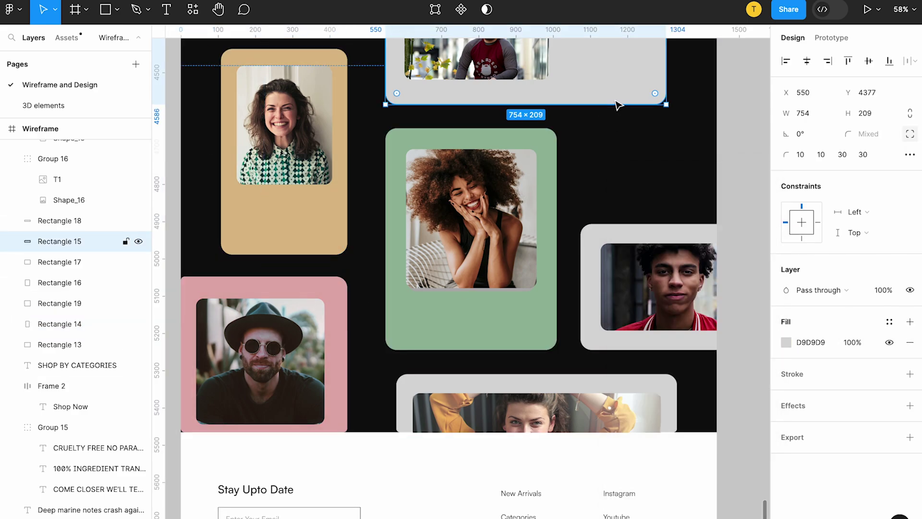
{"action": "left_click", "coordinate": [787, 343]}
{"action": "left_click_drag", "start_coordinate": [666, 247], "coordinate": [655, 231]}
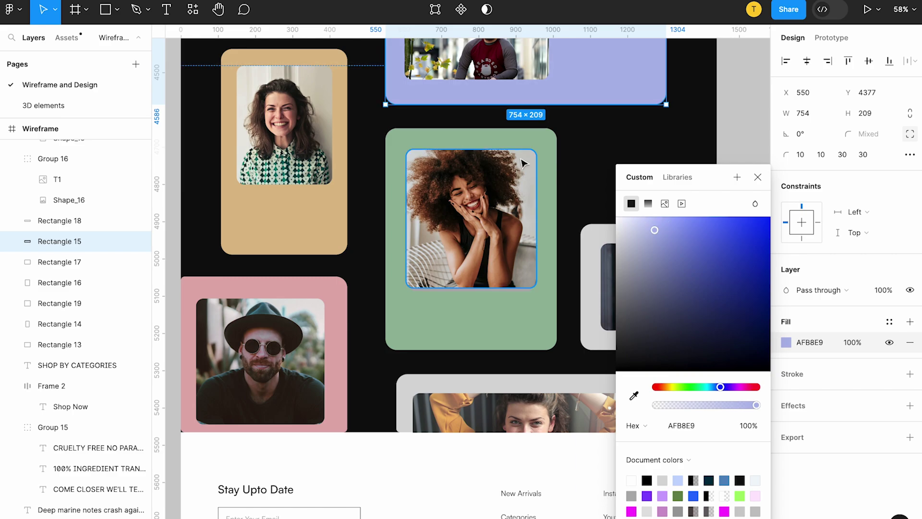
Fill the card behind the red-jacket portrait with light purple CEAED6
{"action": "scroll", "coordinate": [524, 163], "scroll_direction": "up", "scroll_amount": 2}
{"action": "scroll", "coordinate": [524, 163], "scroll_direction": "right", "scroll_amount": 2}
{"action": "left_click", "coordinate": [542, 314]}
{"action": "left_click", "coordinate": [786, 325]}
{"action": "left_click_drag", "start_coordinate": [711, 386], "coordinate": [722, 386]}
{"action": "left_click_drag", "start_coordinate": [661, 269], "coordinate": [662, 217]}
{"action": "left_click", "coordinate": [737, 387]}
{"action": "left_click_drag", "start_coordinate": [675, 268], "coordinate": [645, 243]}
Fill the card behind the yellow-sleeved woman's portrait with a muted maroon
{"action": "scroll", "coordinate": [530, 305], "scroll_direction": "down", "scroll_amount": 2}
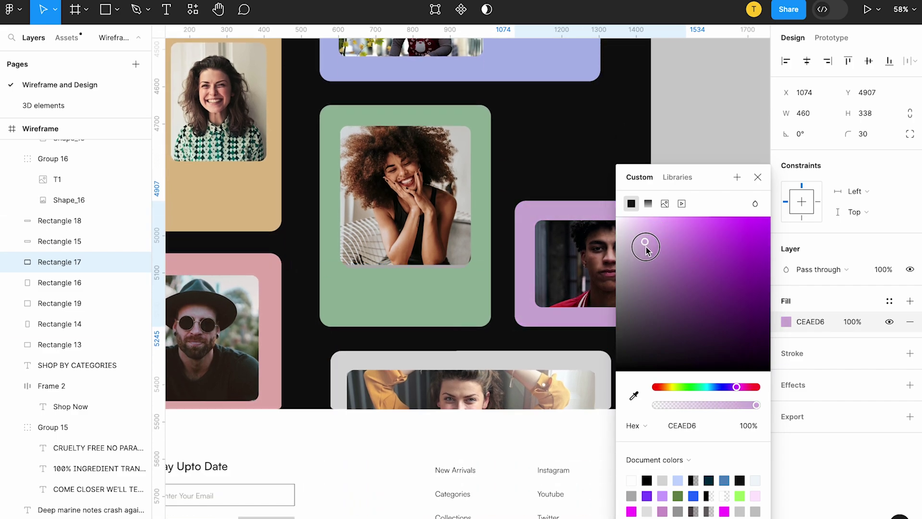
{"action": "left_click", "coordinate": [566, 362]}
{"action": "left_click", "coordinate": [780, 342]}
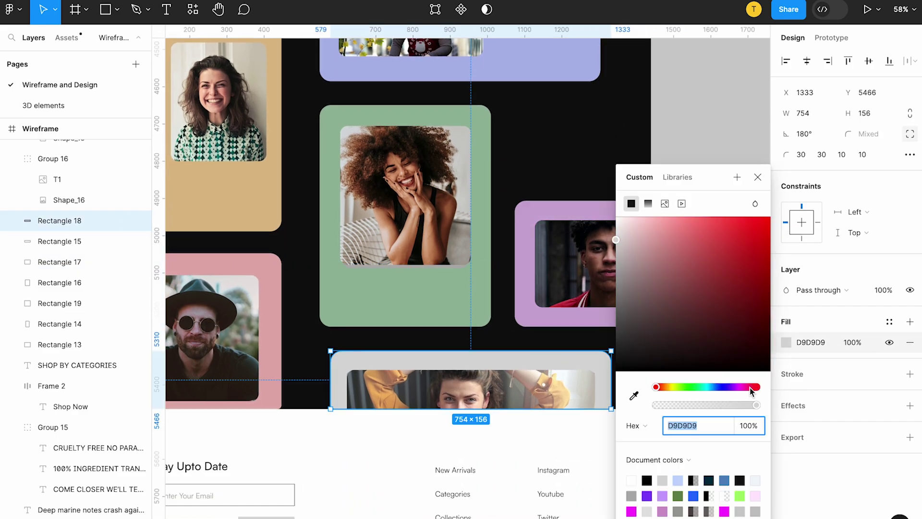
{"action": "left_click", "coordinate": [656, 295]}
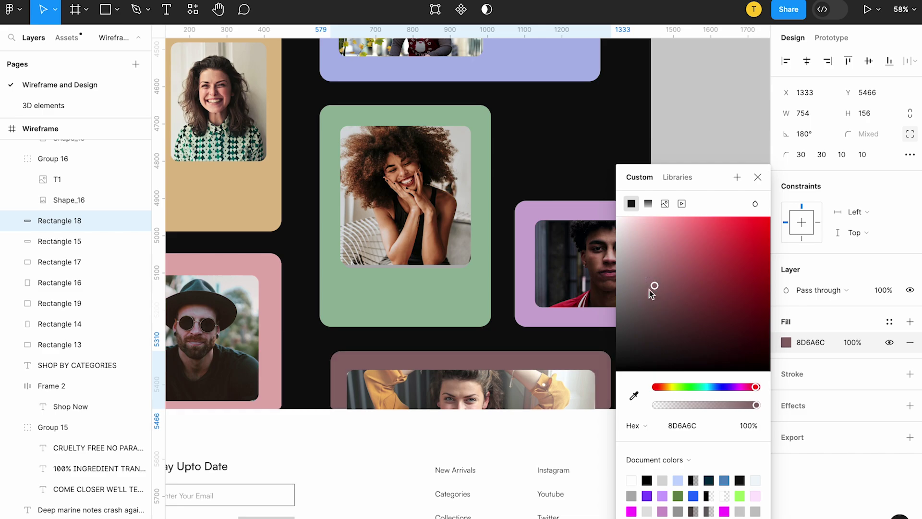
{"action": "left_click", "coordinate": [555, 454]}
Start a new text object over the lavender testimonial card, beside the portrait
{"action": "scroll", "coordinate": [616, 421], "scroll_direction": "right", "scroll_amount": 2}
{"action": "scroll", "coordinate": [617, 419], "scroll_direction": "down", "scroll_amount": 5}
{"action": "scroll", "coordinate": [517, 272], "scroll_direction": "up", "scroll_amount": 4}
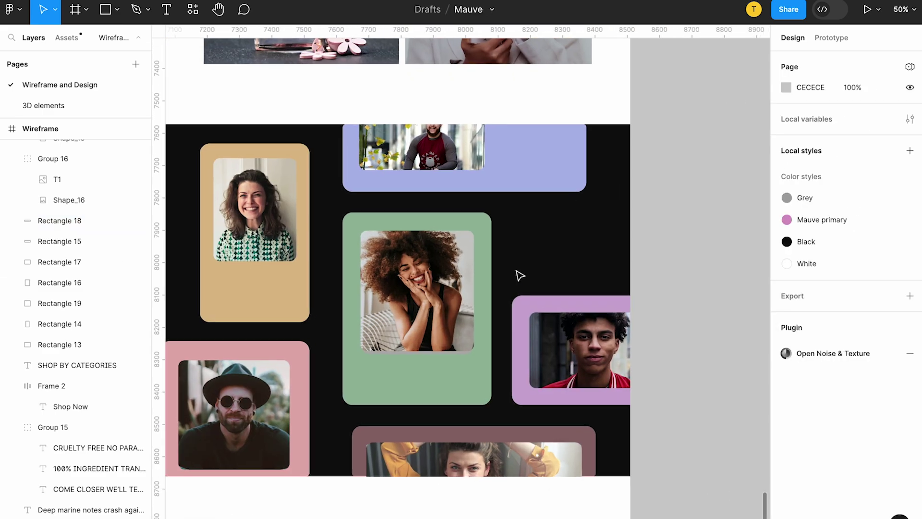
{"action": "scroll", "coordinate": [337, 150], "scroll_direction": "up", "scroll_amount": 2}
{"action": "left_click", "coordinate": [501, 173]}
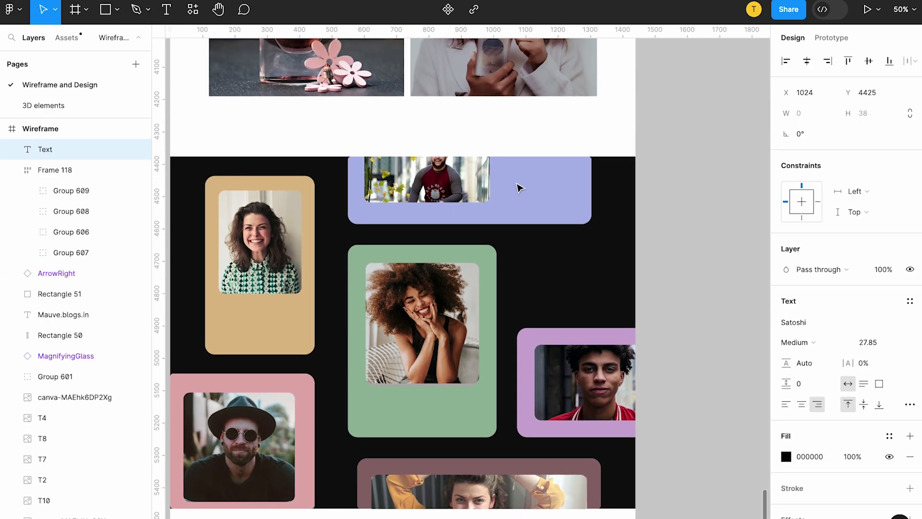
Switch to the Chrome browser and open a new tab
{"action": "key", "text": "ctrl+Right"}
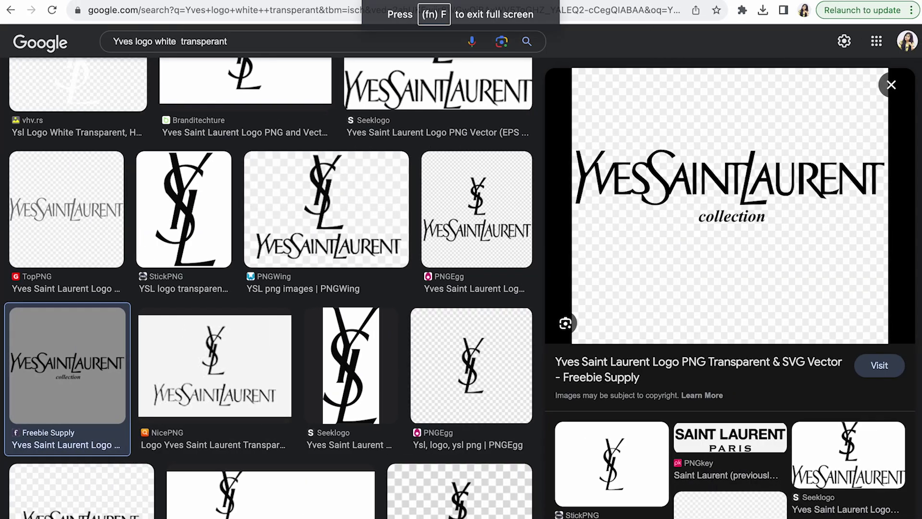
{"action": "key", "text": "super+t"}
{"action": "type", "text": "lorem ip"}
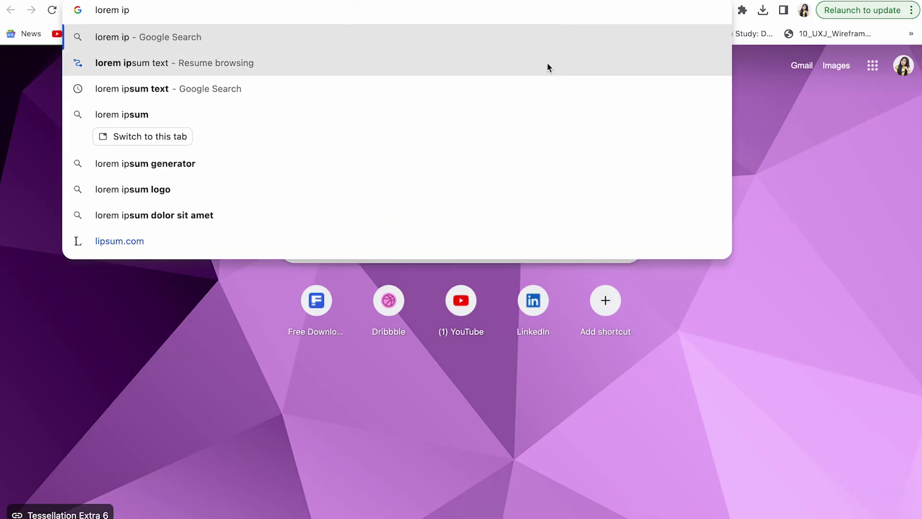
{"action": "left_click", "coordinate": [548, 63]}
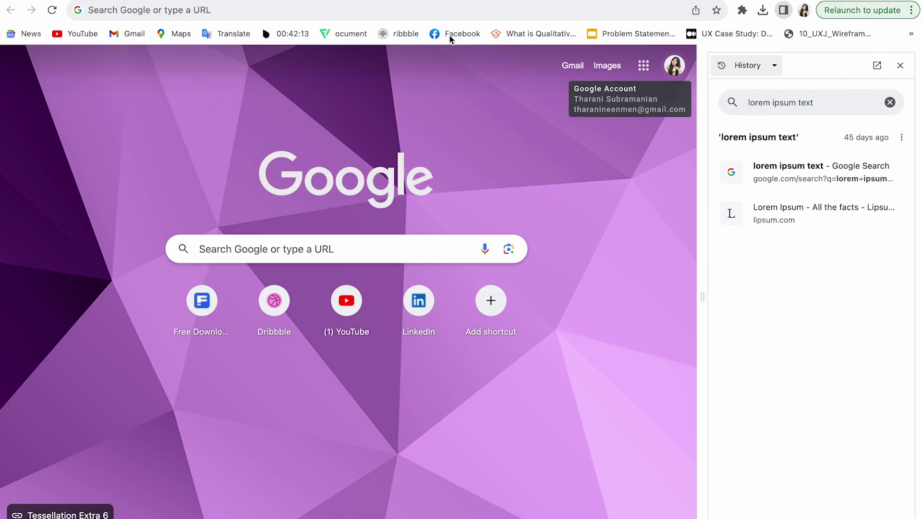
{"action": "left_click", "coordinate": [891, 103]}
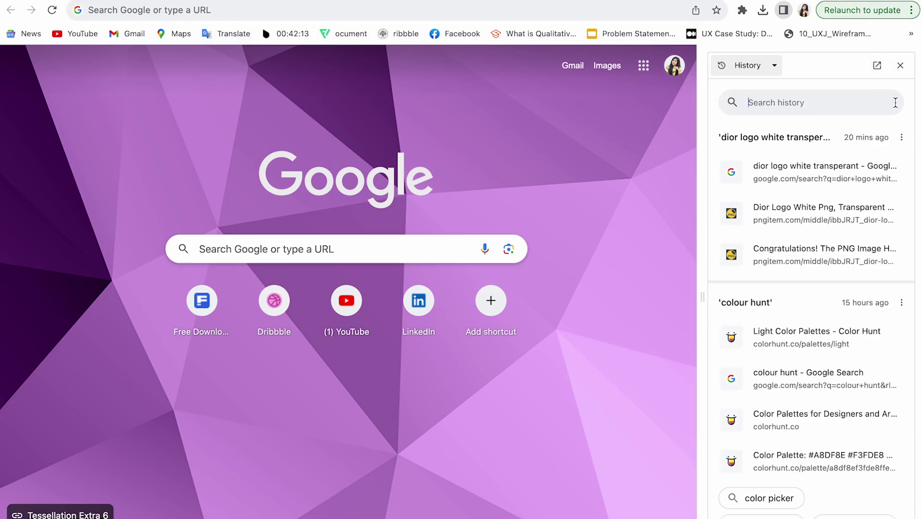
{"action": "left_click", "coordinate": [906, 66]}
Search Google for "lorem ipsum text" and open the lipsum.com page with generated placeholder paragraphs
{"action": "left_click", "coordinate": [447, 12]}
{"action": "type", "text": "lorem ipsum text"}
{"action": "key", "text": "Return"}
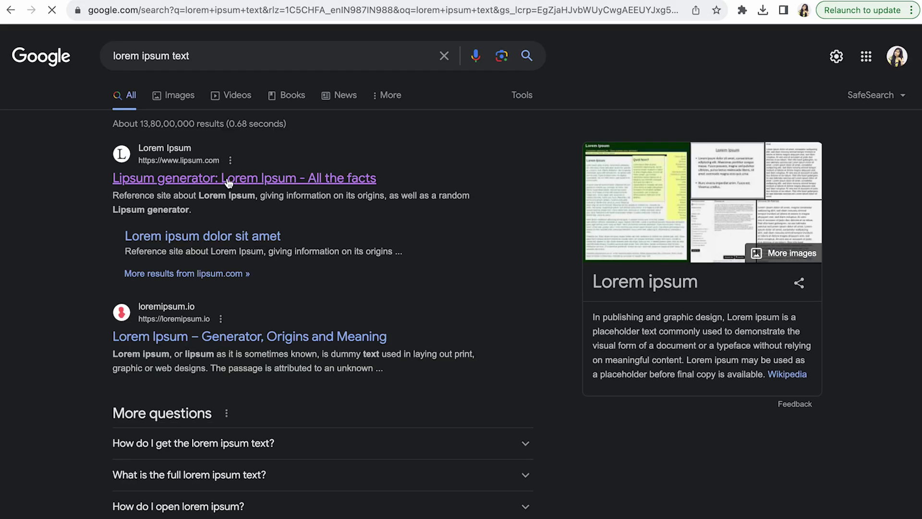
{"action": "left_click", "coordinate": [221, 177]}
{"action": "left_click", "coordinate": [11, 11]}
{"action": "left_click", "coordinate": [217, 244]}
Copy the opening placeholder passage up to "diam dapibus lacinia" and paste it into the Figma text object on the lavender card
{"action": "scroll", "coordinate": [169, 310], "scroll_direction": "down", "scroll_amount": 1}
{"action": "left_click_drag", "start_coordinate": [168, 311], "coordinate": [258, 324]}
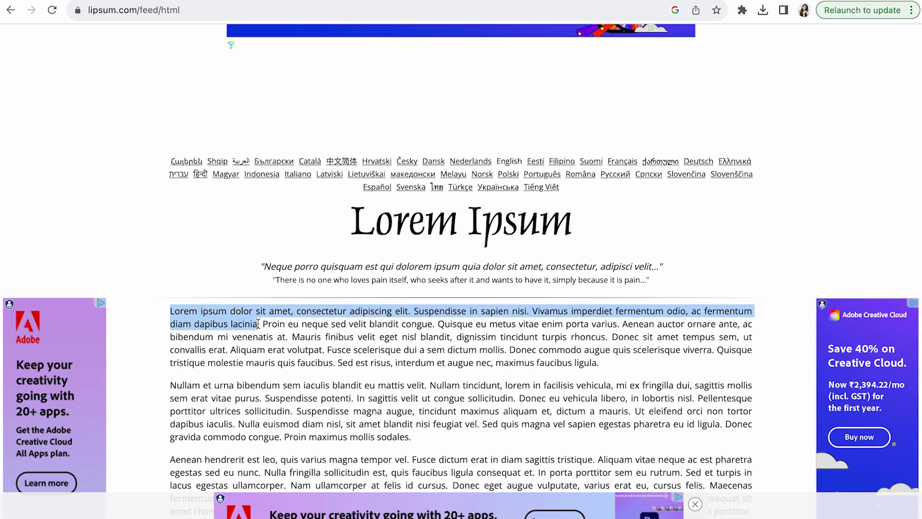
{"action": "key", "text": "super+c"}
{"action": "key", "text": "ctrl+Left"}
{"action": "key", "text": "super+v"}
{"action": "left_click", "coordinate": [394, 181]}
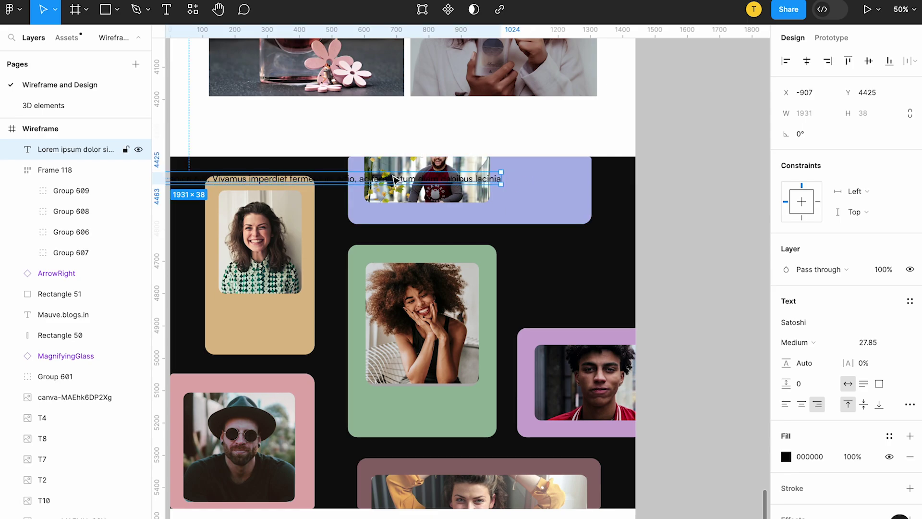
Narrow the pasted text to 411 wide and apply the White color style to it
{"action": "mouse_move", "coordinate": [468, 177]}
{"action": "left_mouse_down"}
{"action": "mouse_move", "coordinate": [238, 178]}
{"action": "mouse_move", "coordinate": [789, 177]}
{"action": "mouse_move", "coordinate": [476, 175]}
{"action": "left_mouse_up"}
{"action": "left_click", "coordinate": [887, 355]}
{"action": "left_click", "coordinate": [718, 418]}
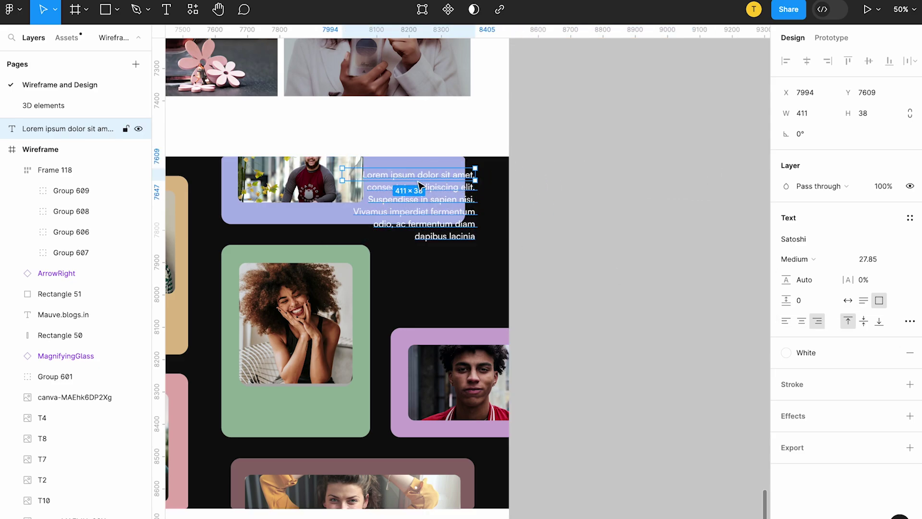
Trim the text to end at "Suspendisse in sapien nisi." and fit it as a left-aligned 340 by 124 block on the lavender card
{"action": "double_click", "coordinate": [358, 210]}
{"action": "left_click_drag", "start_coordinate": [359, 210], "coordinate": [468, 249]}
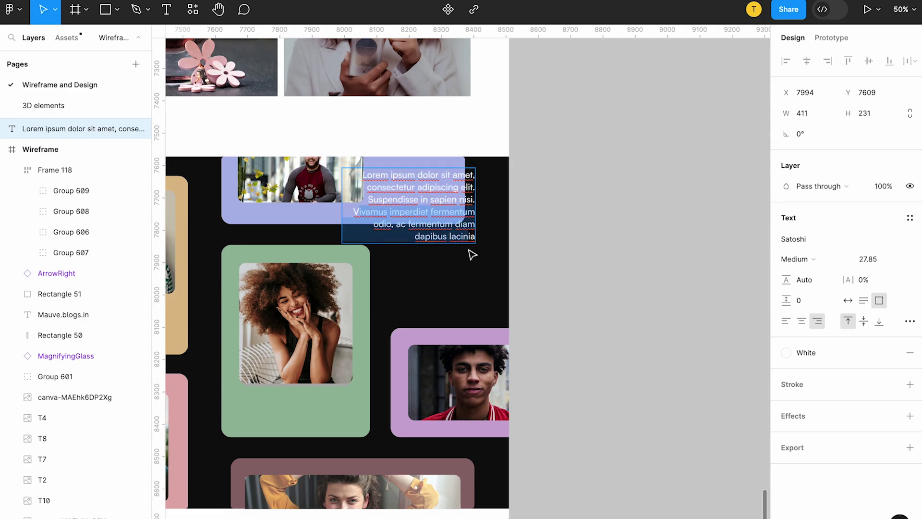
{"action": "key", "text": "BackSpace"}
{"action": "key", "text": "BackSpace"}
{"action": "key", "text": "BackSpace"}
{"action": "key", "text": "Escape"}
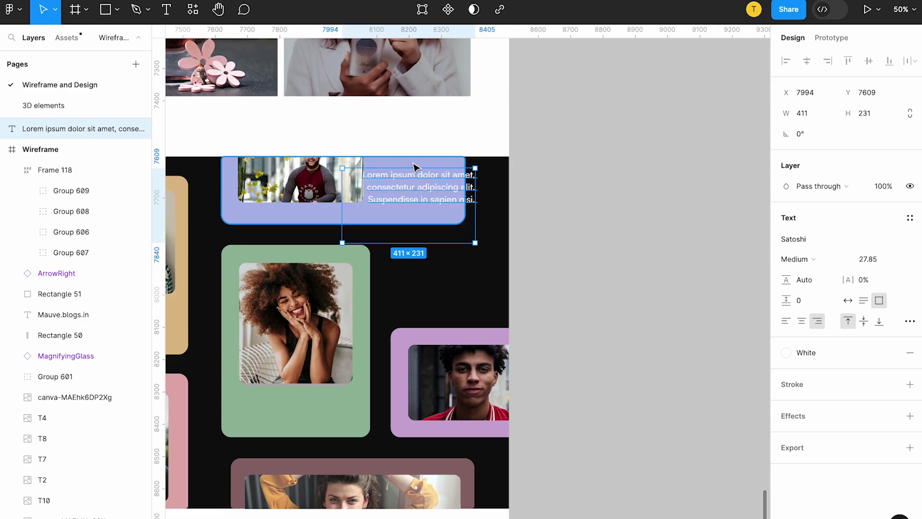
{"action": "left_click_drag", "start_coordinate": [472, 242], "coordinate": [383, 175]}
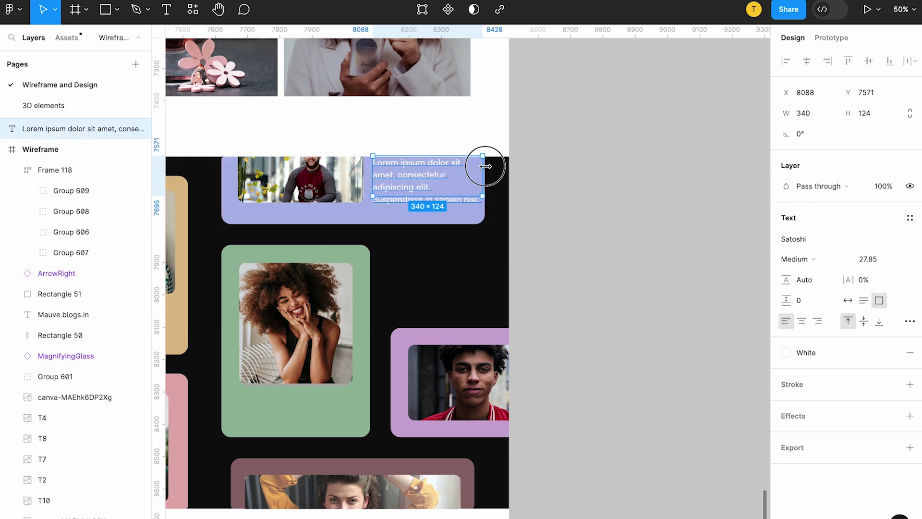
Duplicate the text block below the curly-haired woman's portrait on the green card and widen it to 383
{"action": "left_click_drag", "start_coordinate": [486, 169], "coordinate": [293, 426]}
{"action": "scroll", "coordinate": [433, 183], "scroll_direction": "up", "scroll_amount": 1}
{"action": "scroll", "coordinate": [433, 182], "scroll_direction": "left", "scroll_amount": 1}
{"action": "left_click_drag", "start_coordinate": [367, 424], "coordinate": [383, 425]}
{"action": "left_click", "coordinate": [434, 409]}
{"action": "left_click_drag", "start_coordinate": [288, 430], "coordinate": [289, 426]}
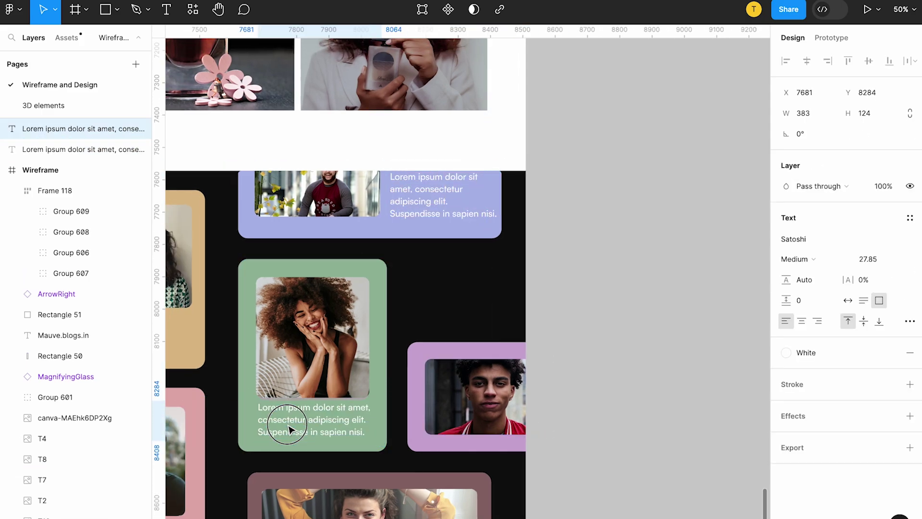
Extend the maroon card and its portrait to align with the green card's left edge, and lengthen the green card to 607
{"action": "scroll", "coordinate": [288, 429], "scroll_direction": "down", "scroll_amount": 1}
{"action": "scroll", "coordinate": [288, 429], "scroll_direction": "left", "scroll_amount": 1}
{"action": "left_click", "coordinate": [286, 423]}
{"action": "left_click", "coordinate": [289, 459]}
{"action": "left_click_drag", "start_coordinate": [284, 462], "coordinate": [273, 463]}
{"action": "left_click_drag", "start_coordinate": [374, 478], "coordinate": [367, 480]}
{"action": "left_click", "coordinate": [295, 427]}
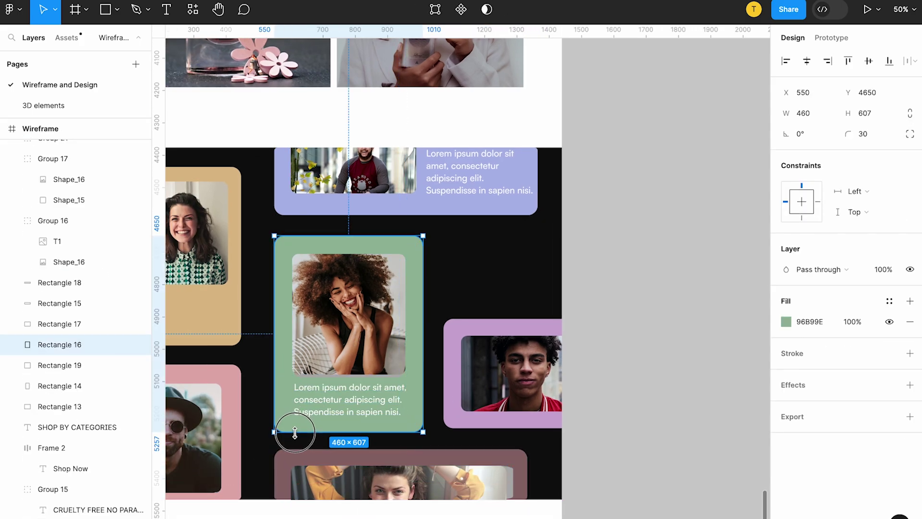
Copy the text block below the tan card's portrait, sized 267 by 124 and shortened to end at "adipiscing elit."
{"action": "left_click", "coordinate": [325, 398]}
{"action": "scroll", "coordinate": [325, 397], "scroll_direction": "left", "scroll_amount": 3}
{"action": "scroll", "coordinate": [325, 397], "scroll_direction": "down", "scroll_amount": 1}
{"action": "left_click_drag", "start_coordinate": [492, 362], "coordinate": [376, 267]}
{"action": "left_click_drag", "start_coordinate": [432, 271], "coordinate": [389, 320]}
{"action": "double_click", "coordinate": [368, 288]}
{"action": "key", "text": "Escape"}
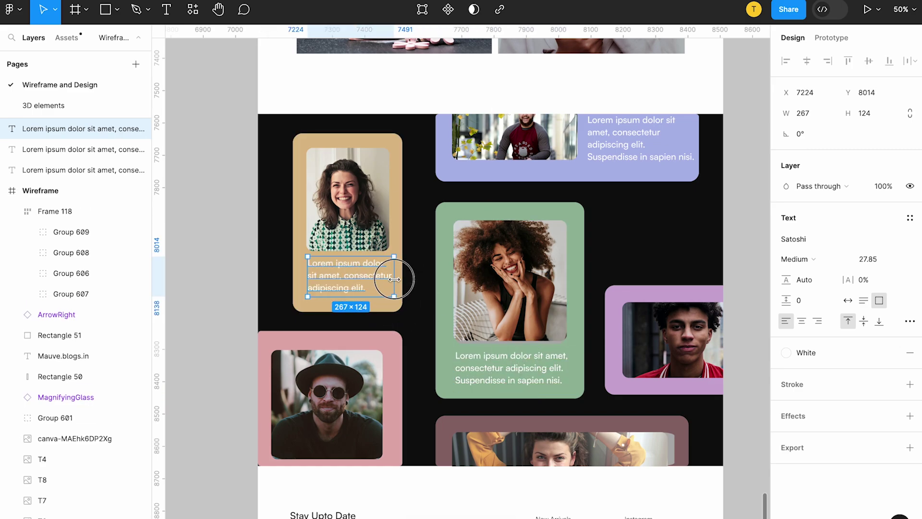
Duplicate the short text block into the black space above the purple card, at X 8160, Y 7871
{"action": "scroll", "coordinate": [363, 282], "scroll_direction": "down", "scroll_amount": 5}
{"action": "left_click_drag", "start_coordinate": [362, 282], "coordinate": [539, 255], "text": "alt"}
{"action": "scroll", "coordinate": [539, 255], "scroll_direction": "up", "scroll_amount": 5}
{"action": "scroll", "coordinate": [539, 256], "scroll_direction": "right", "scroll_amount": 1}
{"action": "scroll", "coordinate": [413, 261], "scroll_direction": "down", "scroll_amount": 1}
{"action": "scroll", "coordinate": [413, 261], "scroll_direction": "left", "scroll_amount": 2}
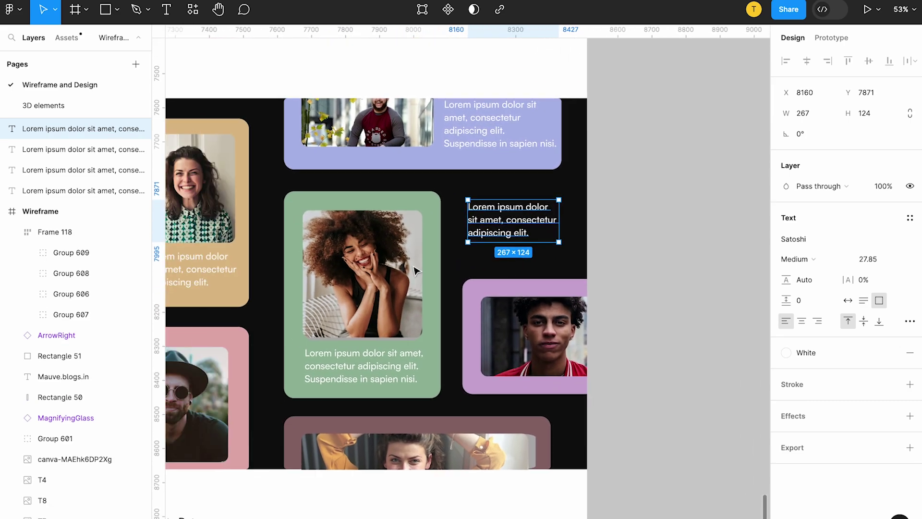
Draw a 254 by 22 bar over the second text line on the tan card and fill it with black 000000
{"action": "left_click", "coordinate": [105, 9]}
{"action": "scroll", "coordinate": [321, 257], "scroll_direction": "left", "scroll_amount": 3}
{"action": "left_click_drag", "start_coordinate": [294, 246], "coordinate": [384, 253]}
{"action": "left_click", "coordinate": [786, 321]}
{"action": "left_click_drag", "start_coordinate": [627, 323], "coordinate": [613, 375]}
Try to copy the black bar onto the text of the other testimonial cards
{"action": "scroll", "coordinate": [312, 264], "scroll_direction": "up", "scroll_amount": 5}
{"action": "left_click_drag", "start_coordinate": [314, 229], "coordinate": [583, 390]}
{"action": "scroll", "coordinate": [272, 264], "scroll_direction": "down", "scroll_amount": 5}
{"action": "key", "text": "ctrl+c"}
{"action": "key", "text": "ctrl+v"}
{"action": "key", "text": "ctrl+v"}
{"action": "scroll", "coordinate": [652, 392], "scroll_direction": "down", "scroll_amount": 4}
{"action": "left_click_drag", "start_coordinate": [653, 392], "coordinate": [760, 202]}
{"action": "key", "text": "ctrl+v"}
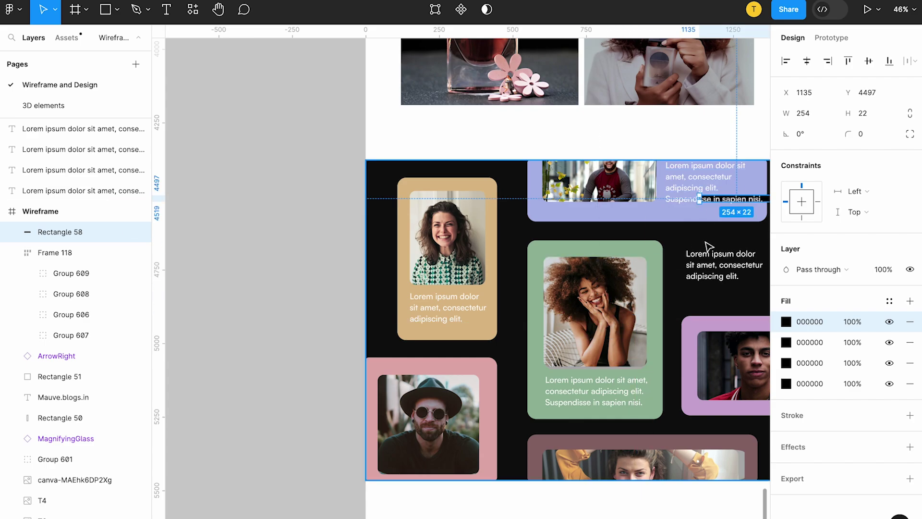
{"action": "scroll", "coordinate": [708, 245], "scroll_direction": "right", "scroll_amount": 2}
Undo the bar's move and the extra pasted fills, back to the single bar on the tan card
{"action": "key", "text": "ctrl+z"}
{"action": "key", "text": "ctrl+z"}
{"action": "key", "text": "ctrl+z"}
{"action": "key", "text": "ctrl+z"}
{"action": "key", "text": "ctrl+z"}
{"action": "key", "text": "ctrl+z"}
{"action": "key", "text": "ctrl+z"}
{"action": "key", "text": "ctrl+z"}
{"action": "key", "text": "ctrl+shift+z"}
{"action": "key", "text": "ctrl+shift+z"}
{"action": "key", "text": "ctrl+shift+z"}
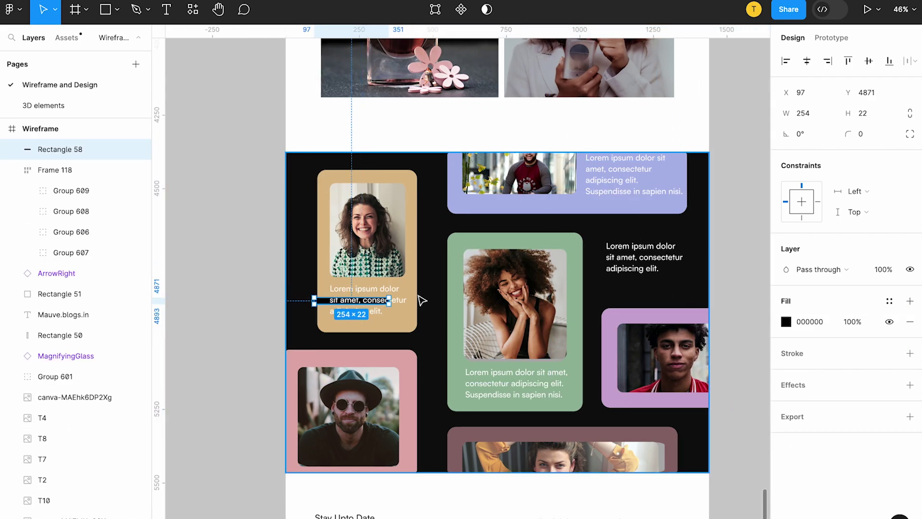
Duplicate the black bar onto the text of the green card, the lavender card and the block above the purple card
{"action": "left_click", "coordinate": [386, 314]}
{"action": "left_click_drag", "start_coordinate": [323, 301], "coordinate": [517, 385]}
{"action": "key", "text": "ctrl+d"}
{"action": "left_click_drag", "start_coordinate": [682, 492], "coordinate": [638, 362]}
Apply the White style to the bar over the text above the purple card and delete that bar
{"action": "left_click", "coordinate": [889, 301]}
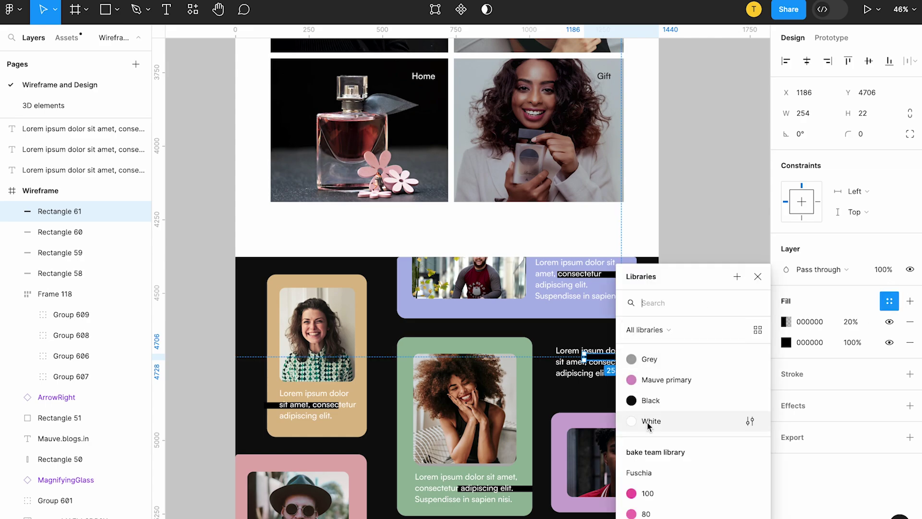
{"action": "left_click", "coordinate": [650, 419]}
{"action": "scroll", "coordinate": [606, 375], "scroll_direction": "up", "scroll_amount": 5}
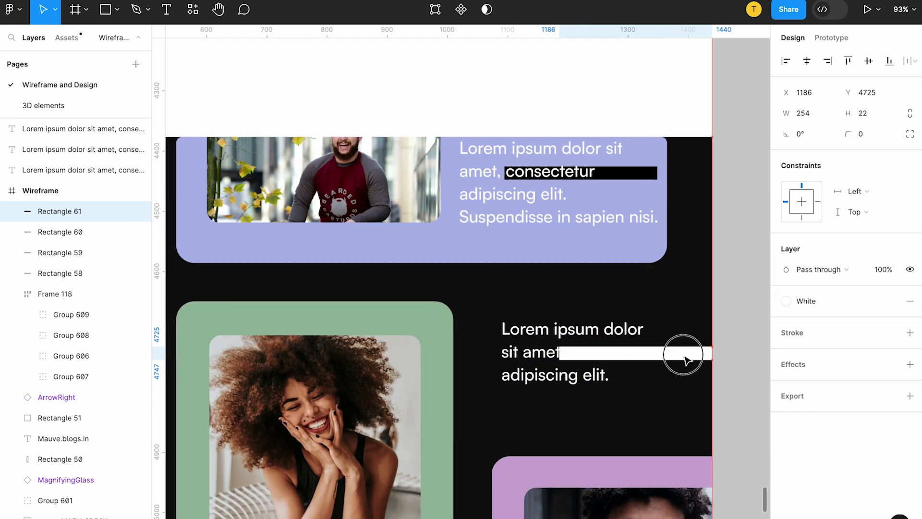
{"action": "key", "text": "Delete"}
Extend the black bar behind "consectetur" to the edge of the lavender card
{"action": "left_click", "coordinate": [644, 356]}
{"action": "left_click", "coordinate": [658, 172]}
{"action": "left_click", "coordinate": [692, 179]}
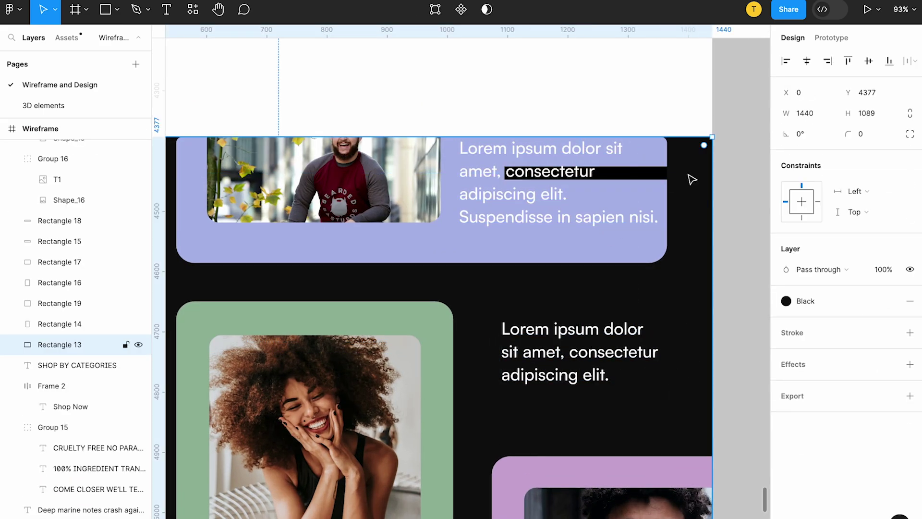
{"action": "scroll", "coordinate": [632, 273], "scroll_direction": "down", "scroll_amount": 5}
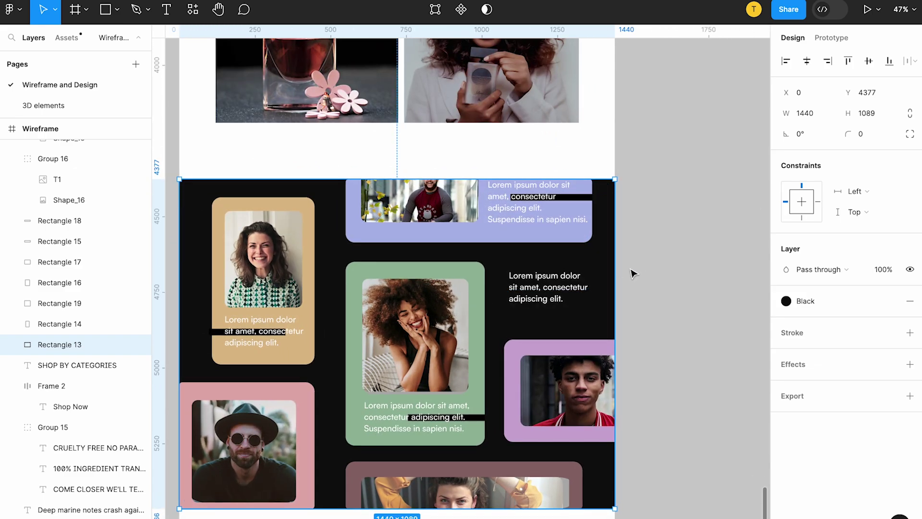
{"action": "left_click", "coordinate": [549, 293]}
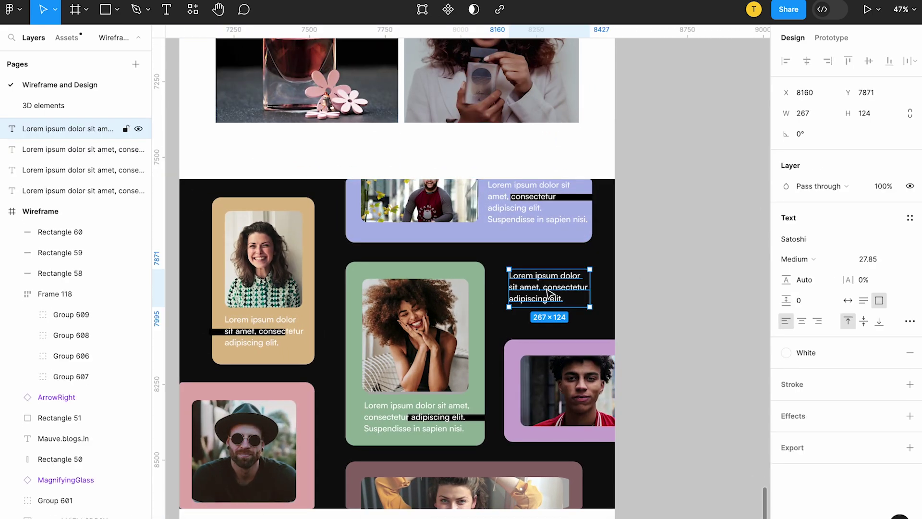
{"action": "left_click", "coordinate": [638, 322]}
Draw a 510 by 436 rectangle over the ingredient claims list in the "COME CLOSER" section and send it to the back
{"action": "scroll", "coordinate": [638, 322], "scroll_direction": "down", "scroll_amount": 3}
{"action": "scroll", "coordinate": [638, 323], "scroll_direction": "down", "scroll_amount": 1}
{"action": "scroll", "coordinate": [428, 360], "scroll_direction": "up", "scroll_amount": 8}
{"action": "scroll", "coordinate": [442, 316], "scroll_direction": "up", "scroll_amount": 3}
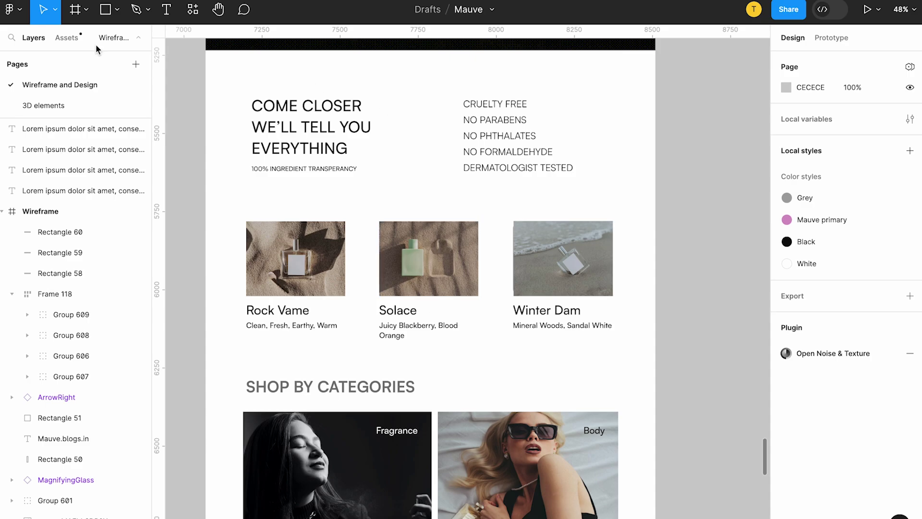
{"action": "mouse_move", "coordinate": [673, 62]}
{"action": "left_mouse_down"}
{"action": "mouse_move", "coordinate": [533, 97]}
{"action": "mouse_move", "coordinate": [514, 198]}
{"action": "left_mouse_up"}
{"action": "right_click", "coordinate": [623, 142]}
{"action": "mouse_move", "coordinate": [663, 253]}
{"action": "left_click", "coordinate": [657, 273]}
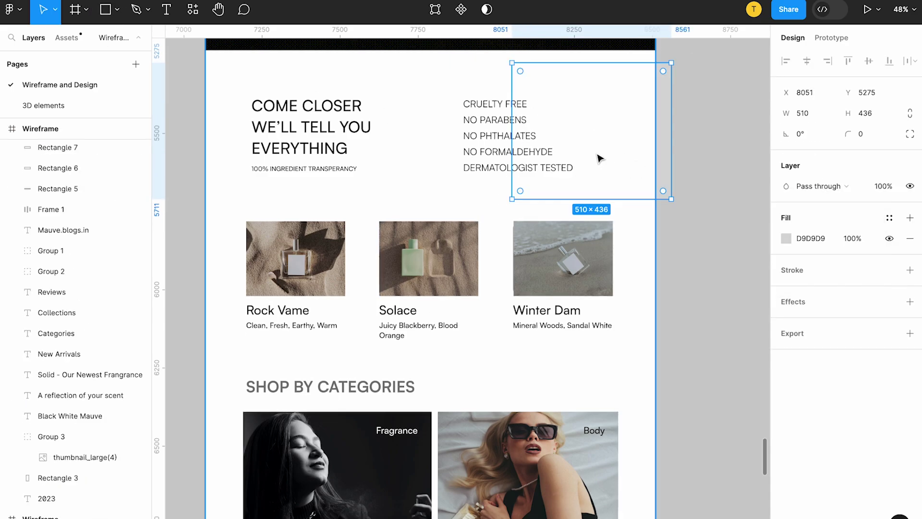
Shrink the rectangle to a 411 wide bottle body and add a smaller rectangle above it as the cap
{"action": "left_click_drag", "start_coordinate": [514, 63], "coordinate": [545, 110]}
{"action": "left_click_drag", "start_coordinate": [624, 133], "coordinate": [582, 137]}
{"action": "left_click_drag", "start_coordinate": [628, 202], "coordinate": [590, 168]}
{"action": "left_click_drag", "start_coordinate": [572, 131], "coordinate": [567, 68]}
Fill both bottle rectangles with the Grey color style
{"action": "left_click", "coordinate": [581, 145], "text": "shift"}
{"action": "left_click", "coordinate": [889, 272]}
{"action": "left_click", "coordinate": [646, 359]}
Cut and paste the two bottle rectangles into the ingredient text's group and position them behind the claims list
{"action": "key", "text": "super+x"}
{"action": "left_click", "coordinate": [568, 170]}
{"action": "key", "text": "super+v"}
{"action": "right_click", "coordinate": [566, 171]}
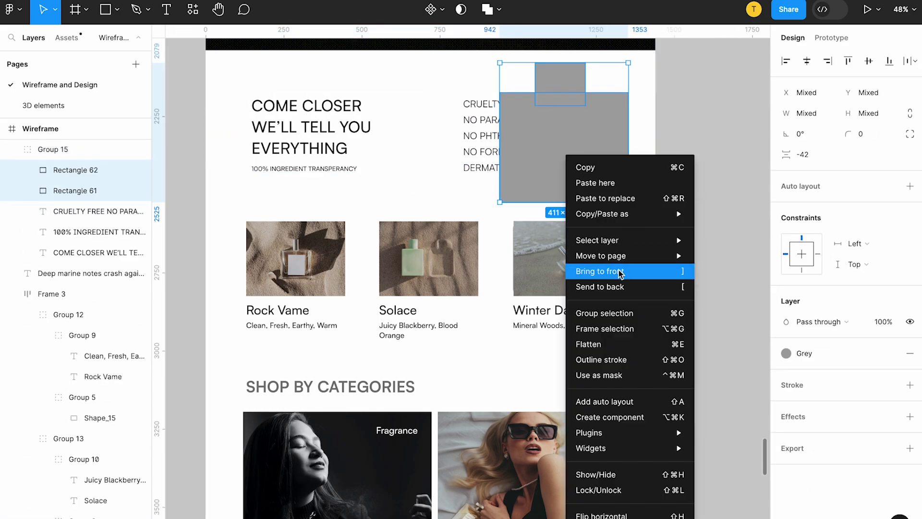
{"action": "left_click", "coordinate": [618, 284]}
{"action": "left_click_drag", "start_coordinate": [611, 149], "coordinate": [622, 144]}
{"action": "left_click", "coordinate": [696, 114]}
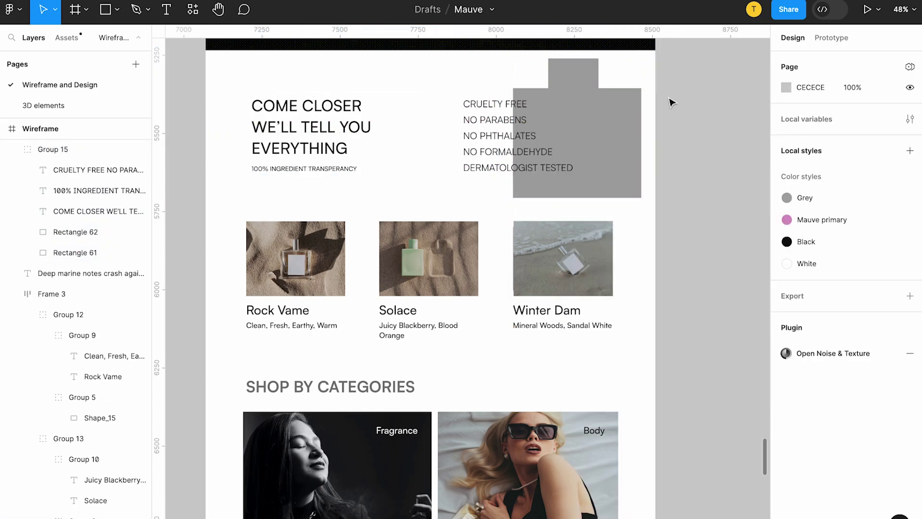
Shrink the bottle cap rectangle to 94 by 80 and set the opacity of both grey bottle rectangles to 20%
{"action": "left_click", "coordinate": [593, 100]}
{"action": "left_click_drag", "start_coordinate": [592, 98], "coordinate": [587, 76]}
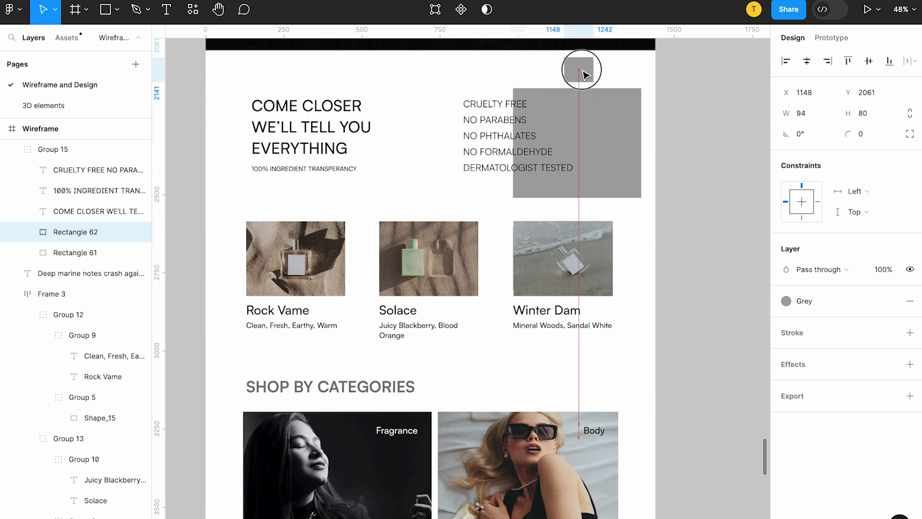
{"action": "left_click", "coordinate": [595, 143]}
{"action": "key", "text": "2"}
{"action": "left_click", "coordinate": [581, 80]}
{"action": "key", "text": "2"}
{"action": "left_click", "coordinate": [691, 115]}
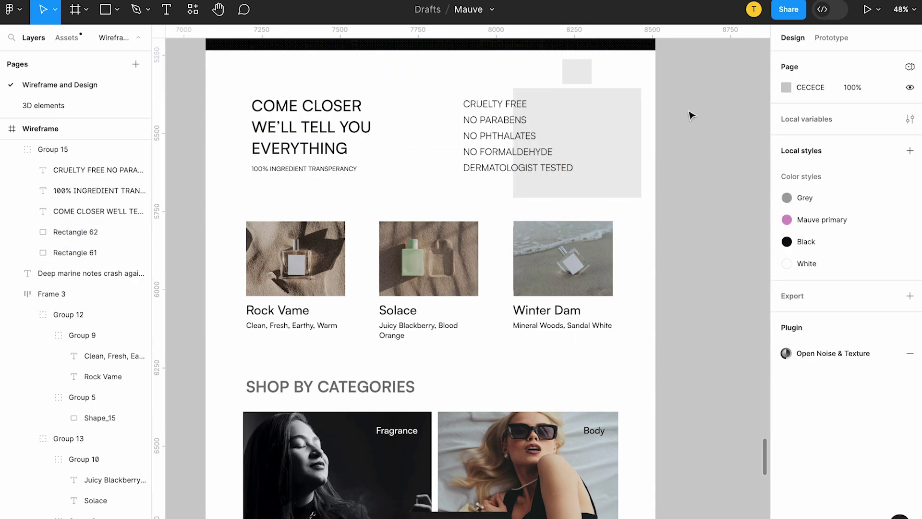
{"action": "scroll", "coordinate": [552, 114], "scroll_direction": "left", "scroll_amount": 1}
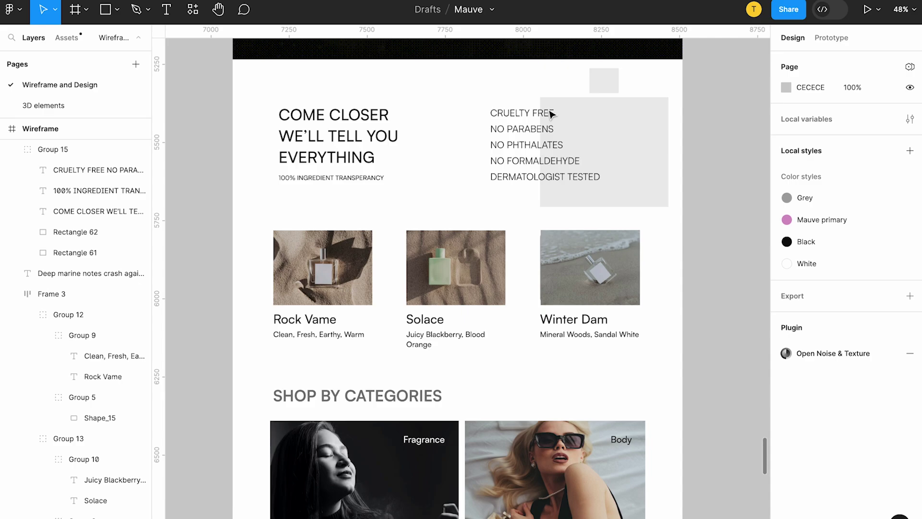
Duplicate the Rock Vame photo and shrink the copy to about 111 by 50 in the photo's upper-right corner
{"action": "scroll", "coordinate": [311, 212], "scroll_direction": "up", "scroll_amount": 5}
{"action": "left_click_drag", "start_coordinate": [462, 321], "coordinate": [565, 365]}
{"action": "key", "text": "ctrl+z"}
{"action": "left_click", "coordinate": [456, 315]}
{"action": "key", "text": "ctrl+d"}
{"action": "left_click_drag", "start_coordinate": [196, 498], "coordinate": [294, 424]}
{"action": "left_click_drag", "start_coordinate": [357, 357], "coordinate": [445, 297]}
{"action": "left_click_drag", "start_coordinate": [444, 363], "coordinate": [446, 330]}
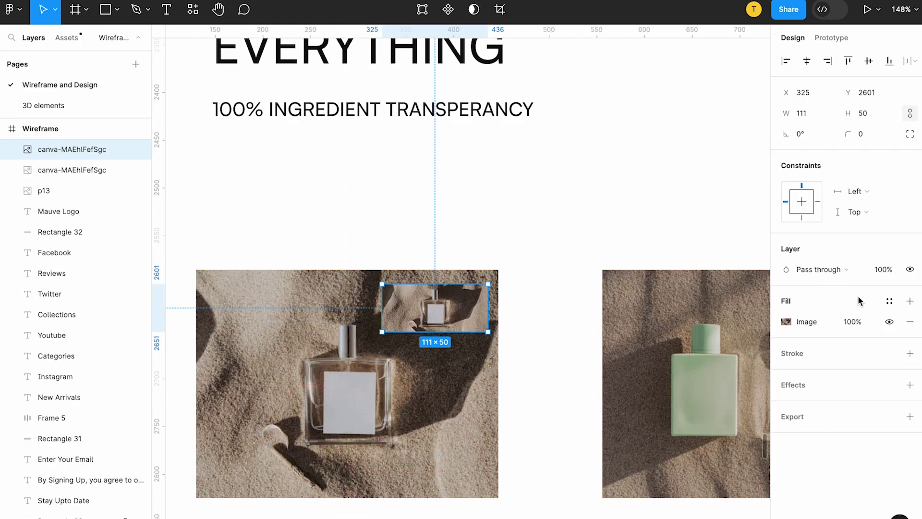
Change the small duplicate's image fill to a solid fill in the document's bright green
{"action": "left_click", "coordinate": [787, 321]}
{"action": "left_click", "coordinate": [630, 241]}
{"action": "left_click", "coordinate": [686, 386]}
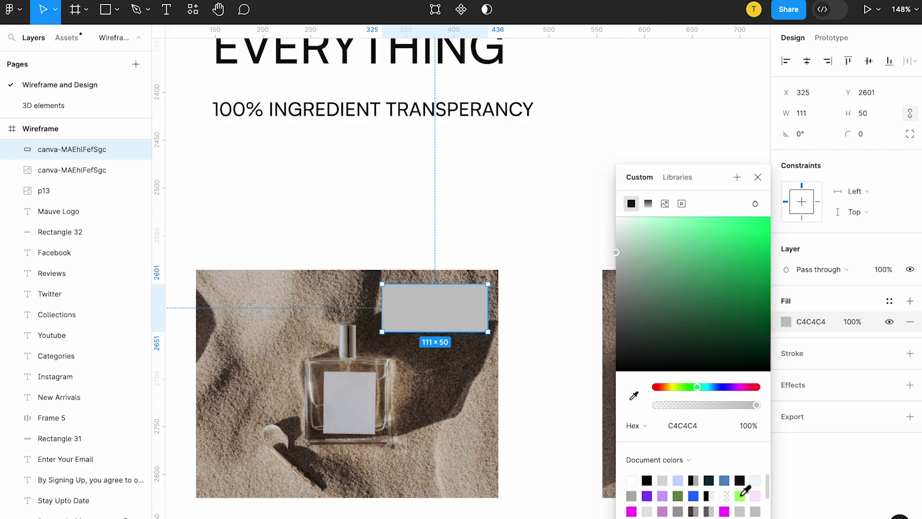
{"action": "left_click", "coordinate": [740, 495]}
{"action": "left_click_drag", "start_coordinate": [436, 314], "coordinate": [430, 315]}
{"action": "left_click", "coordinate": [167, 9]}
{"action": "left_click", "coordinate": [418, 323]}
{"action": "left_click", "coordinate": [418, 323]}
Copy the "Clean, Fresh, Earthy, Warm" caption and place the copy over the green rectangle
{"action": "scroll", "coordinate": [354, 427], "scroll_direction": "down", "scroll_amount": 3}
{"action": "left_click", "coordinate": [352, 426]}
{"action": "double_click", "coordinate": [345, 464]}
{"action": "key", "text": "Delete"}
{"action": "key", "text": "ctrl+z"}
{"action": "double_click", "coordinate": [393, 309]}
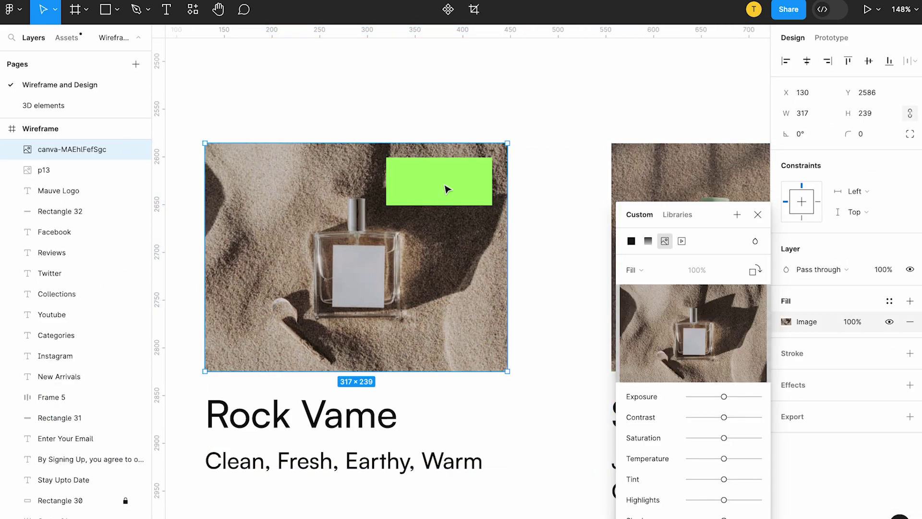
{"action": "key", "text": "ctrl+v"}
{"action": "left_click_drag", "start_coordinate": [452, 297], "coordinate": [533, 189]}
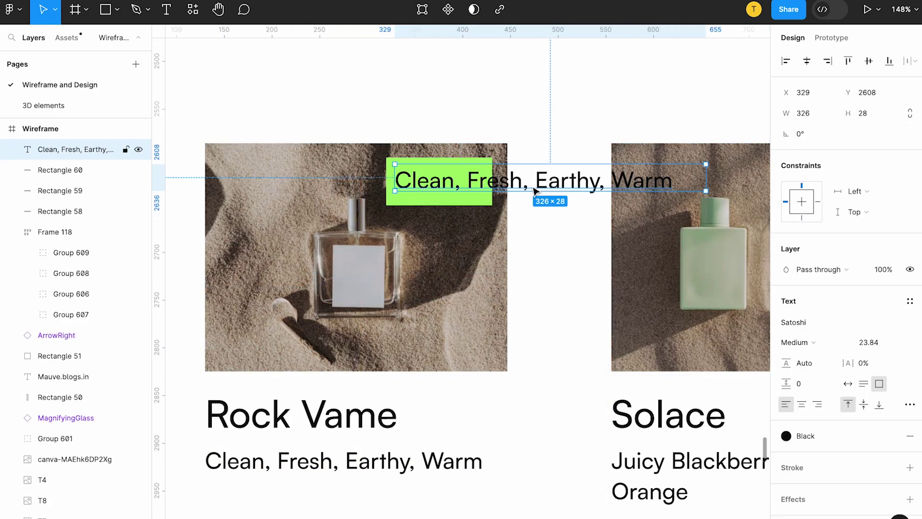
Replace the copied caption's text with "New" and set its box to auto width
{"action": "double_click", "coordinate": [487, 185]}
{"action": "type", "text": "New"}
{"action": "key", "text": "Escape"}
{"action": "left_click", "coordinate": [848, 384]}
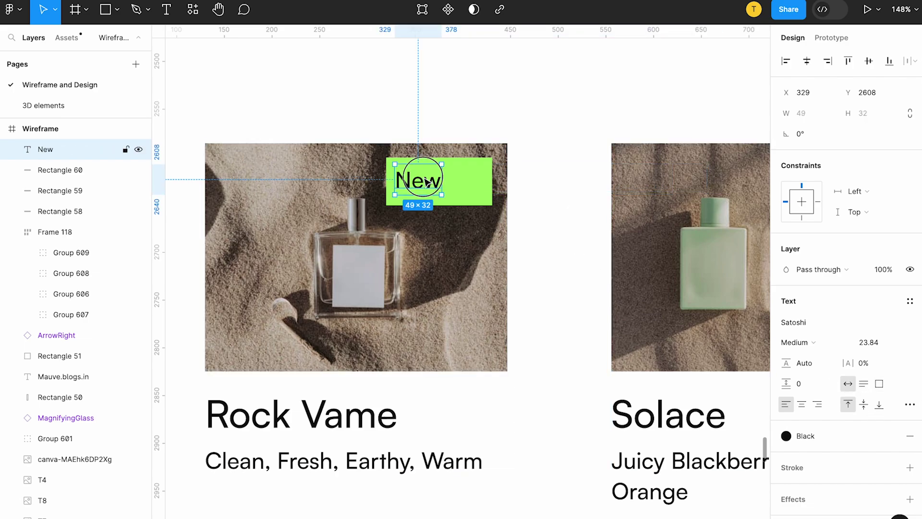
Centre the "New" text on the green rectangle and group the two as a badge
{"action": "left_click_drag", "start_coordinate": [418, 180], "coordinate": [447, 183]}
{"action": "left_click", "coordinate": [480, 182], "text": "shift"}
{"action": "key", "text": "ctrl+g"}
Copy the green "New" badge onto the upper-right corner of the Winter Dam photo
{"action": "key", "text": "ctrl+c"}
{"action": "scroll", "coordinate": [480, 182], "scroll_direction": "down", "scroll_amount": 5}
{"action": "scroll", "coordinate": [473, 211], "scroll_direction": "right", "scroll_amount": 5}
{"action": "double_click", "coordinate": [473, 211]}
{"action": "key", "text": "ctrl+v"}
{"action": "scroll", "coordinate": [204, 194], "scroll_direction": "left", "scroll_amount": 2}
{"action": "left_click_drag", "start_coordinate": [204, 194], "coordinate": [587, 195]}
{"action": "left_click", "coordinate": [560, 251]}
Apply the Black color style to the footer's Submit button background
{"action": "scroll", "coordinate": [560, 252], "scroll_direction": "down", "scroll_amount": 4}
{"action": "left_click", "coordinate": [620, 262]}
{"action": "scroll", "coordinate": [507, 296], "scroll_direction": "down", "scroll_amount": 3}
{"action": "scroll", "coordinate": [506, 296], "scroll_direction": "down", "scroll_amount": 8}
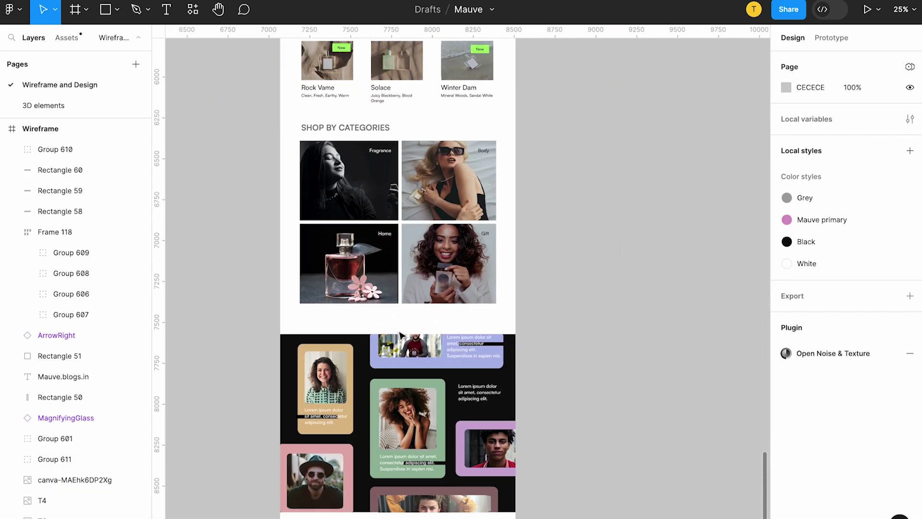
{"action": "scroll", "coordinate": [347, 402], "scroll_direction": "up", "scroll_amount": 3}
{"action": "scroll", "coordinate": [345, 400], "scroll_direction": "up", "scroll_amount": 2}
{"action": "left_click", "coordinate": [373, 443]}
{"action": "scroll", "coordinate": [845, 288], "scroll_direction": "down", "scroll_amount": 3}
{"action": "left_click", "coordinate": [889, 336]}
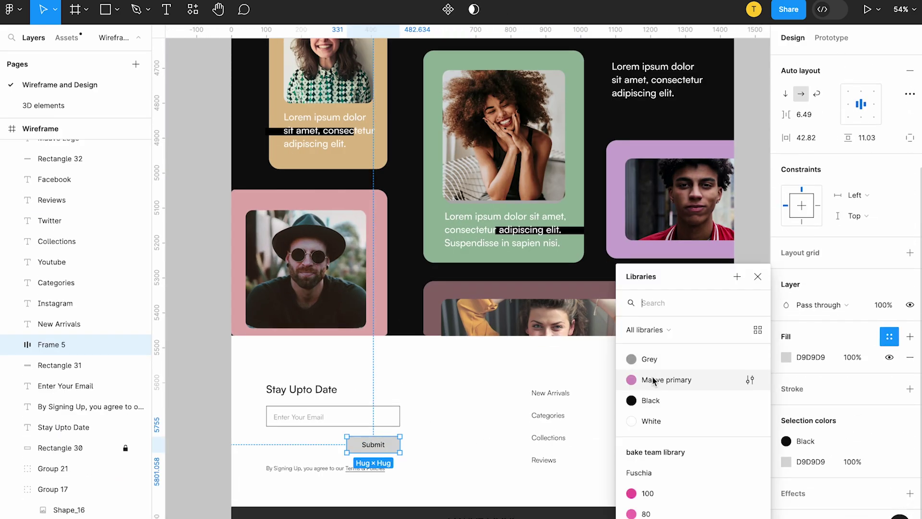
{"action": "left_click", "coordinate": [639, 399]}
Apply the White color style to the Submit button's label
{"action": "double_click", "coordinate": [380, 447]}
{"action": "left_click", "coordinate": [890, 372]}
{"action": "left_click", "coordinate": [889, 372]}
{"action": "left_click", "coordinate": [678, 422]}
{"action": "left_click", "coordinate": [405, 447]}
Delete the "MAUVE LOGO" placeholder text from the dark bar at the page's end
{"action": "scroll", "coordinate": [353, 425], "scroll_direction": "down", "scroll_amount": 1}
{"action": "left_click", "coordinate": [498, 492]}
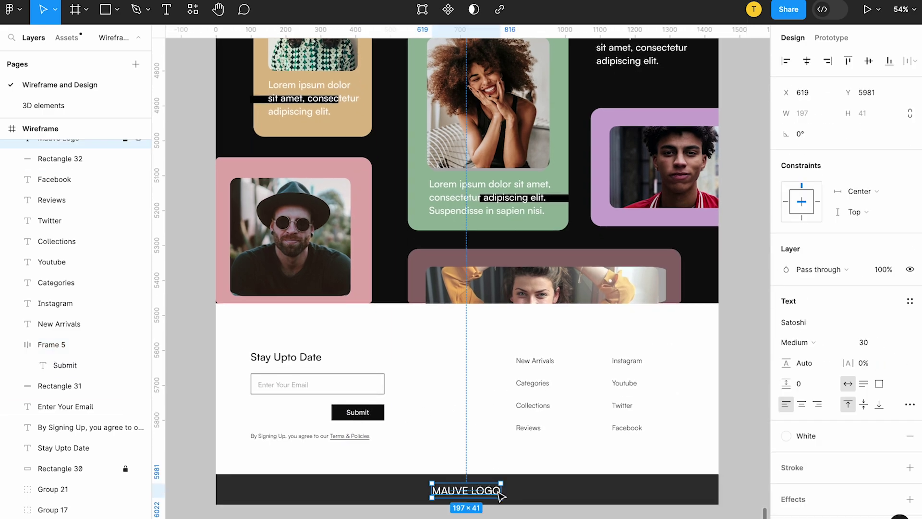
{"action": "scroll", "coordinate": [498, 493], "scroll_direction": "down", "scroll_amount": 2}
{"action": "key", "text": "Delete"}
Copy the round mauve logo from the page header and centre the copy in the dark footer bar
{"action": "scroll", "coordinate": [498, 491], "scroll_direction": "down", "scroll_amount": 5}
{"action": "scroll", "coordinate": [498, 491], "scroll_direction": "up", "scroll_amount": 2}
{"action": "scroll", "coordinate": [498, 492], "scroll_direction": "up", "scroll_amount": 1}
{"action": "left_click", "coordinate": [536, 105]}
{"action": "key", "text": "ctrl+c"}
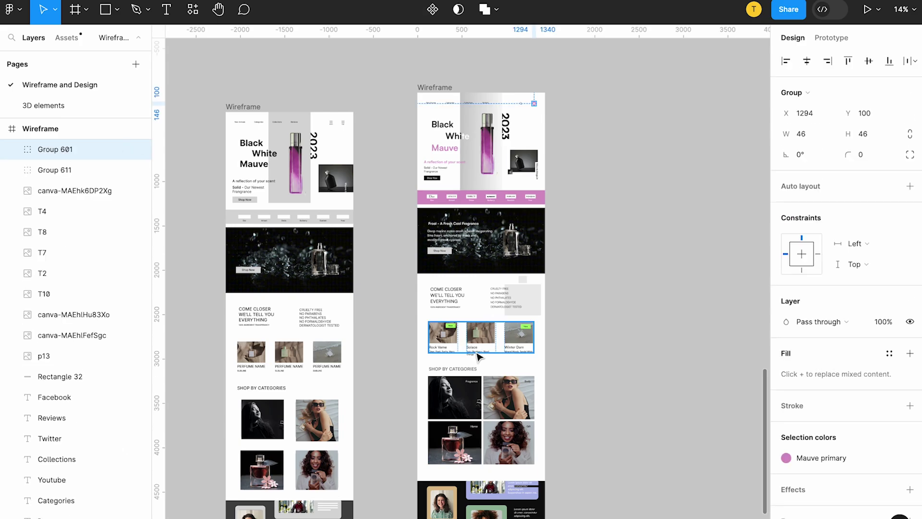
{"action": "scroll", "coordinate": [478, 356], "scroll_direction": "down", "scroll_amount": 6}
{"action": "scroll", "coordinate": [488, 307], "scroll_direction": "up", "scroll_amount": 3}
{"action": "key", "text": "ctrl+v"}
{"action": "left_click_drag", "start_coordinate": [465, 290], "coordinate": [422, 390]}
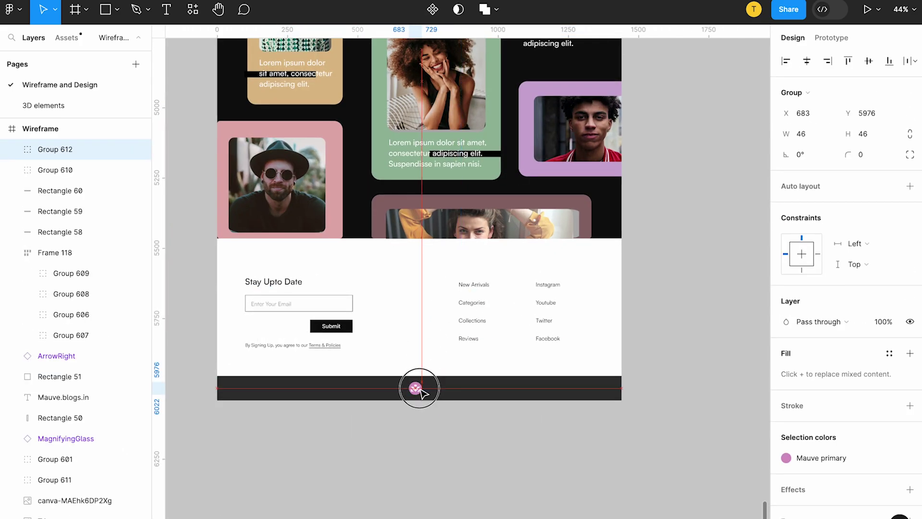
Give the New Arrivals, Categories, Collections and Reviews footer links a heavier font weight
{"action": "scroll", "coordinate": [495, 352], "scroll_direction": "up", "scroll_amount": 5}
{"action": "left_click_drag", "start_coordinate": [495, 273], "coordinate": [460, 375]}
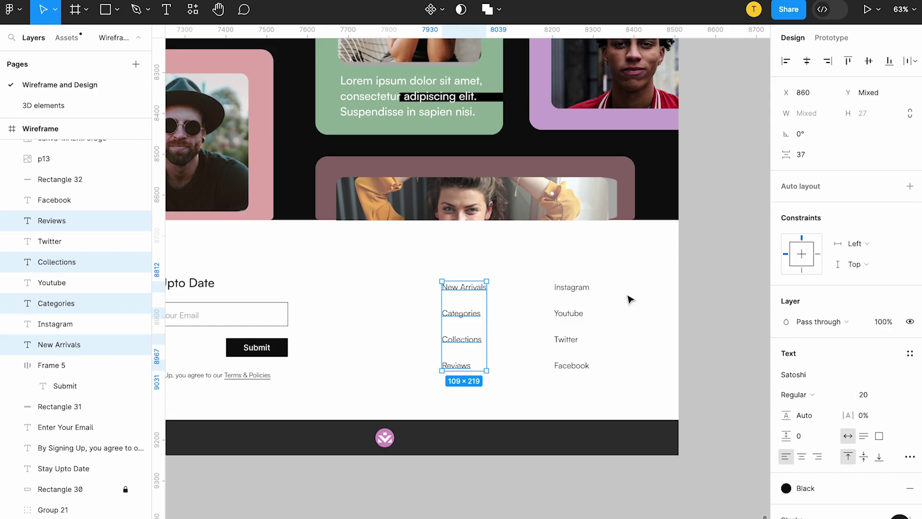
{"action": "left_click", "coordinate": [823, 398]}
{"action": "left_click", "coordinate": [757, 408]}
{"action": "key", "text": "Escape"}
{"action": "scroll", "coordinate": [624, 296], "scroll_direction": "down", "scroll_amount": 3}
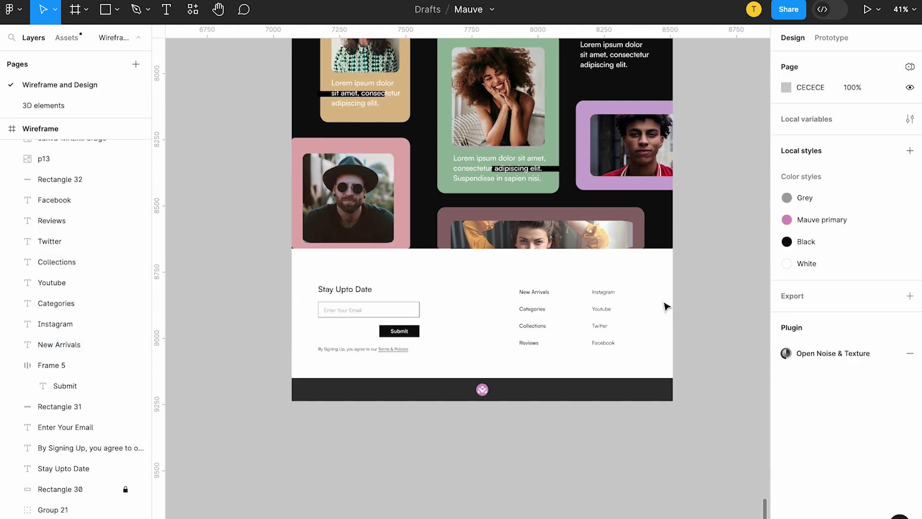
Switch to the browser, search Google Images for "EWG Verified" and copy the green round seal image
{"action": "scroll", "coordinate": [576, 300], "scroll_direction": "up", "scroll_amount": 15}
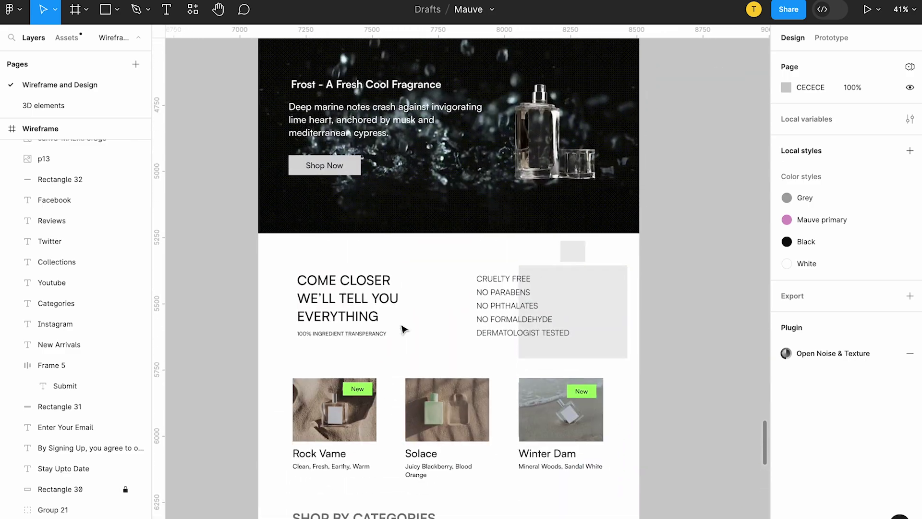
{"action": "scroll", "coordinate": [404, 329], "scroll_direction": "up", "scroll_amount": 1}
{"action": "left_click", "coordinate": [578, 343]}
{"action": "scroll", "coordinate": [580, 345], "scroll_direction": "up", "scroll_amount": 1}
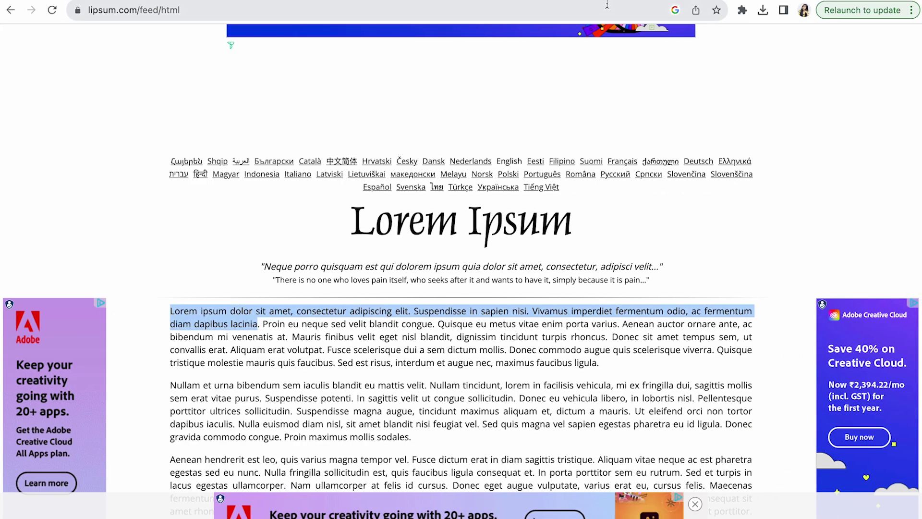
{"action": "left_click", "coordinate": [652, 8]}
{"action": "type", "text": "EWG Verified"}
{"action": "key", "text": "Return"}
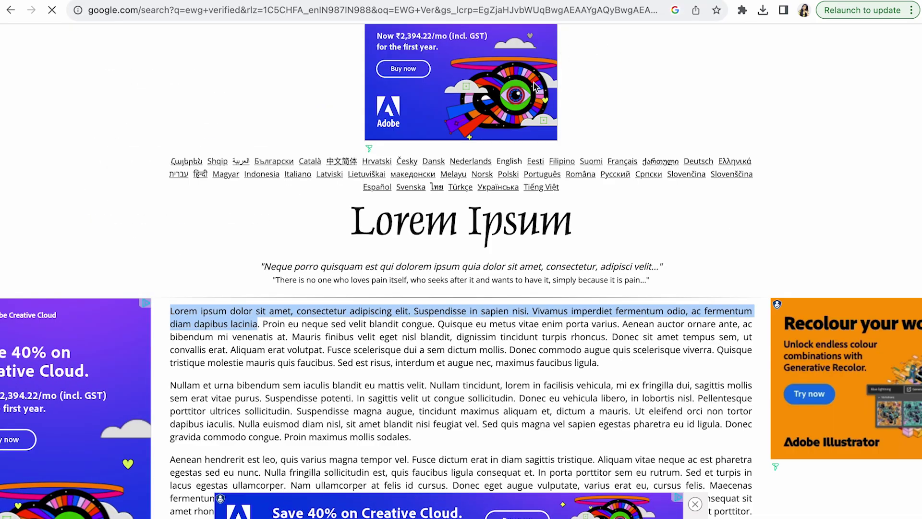
{"action": "left_click", "coordinate": [183, 95]}
{"action": "left_click", "coordinate": [329, 222]}
{"action": "right_click", "coordinate": [731, 161]}
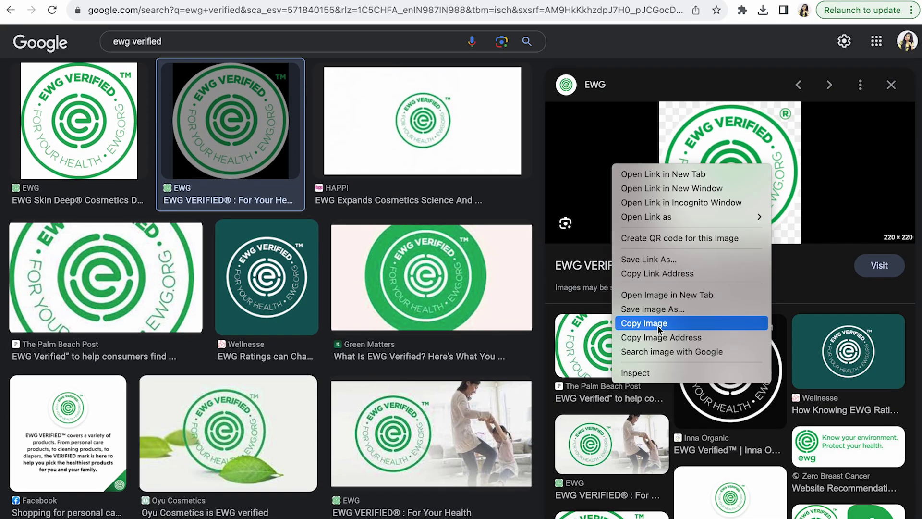
{"action": "left_click", "coordinate": [730, 319]}
Switch back to Figma, paste the EWG seal and scale it down in the grey bottle body's upper-right corner
{"action": "key", "text": "ctrl+Left"}
{"action": "key", "text": "super+v"}
{"action": "left_click_drag", "start_coordinate": [516, 329], "coordinate": [626, 309]}
{"action": "scroll", "coordinate": [577, 328], "scroll_direction": "up", "scroll_amount": 5}
{"action": "left_click_drag", "start_coordinate": [658, 336], "coordinate": [646, 287]}
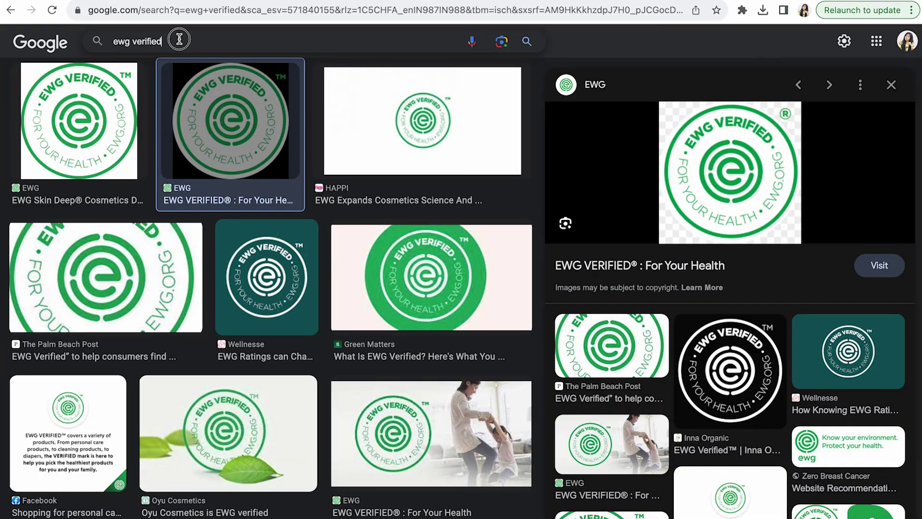
Switch to the browser, search Google Images for "Cradle to cradle certifies" and copy the green and blue CERTIFIED logo with transparent background
{"action": "triple_click", "coordinate": [179, 40]}
{"action": "type", "text": "Cradle to cradle certifies"}
{"action": "key", "text": "Return"}
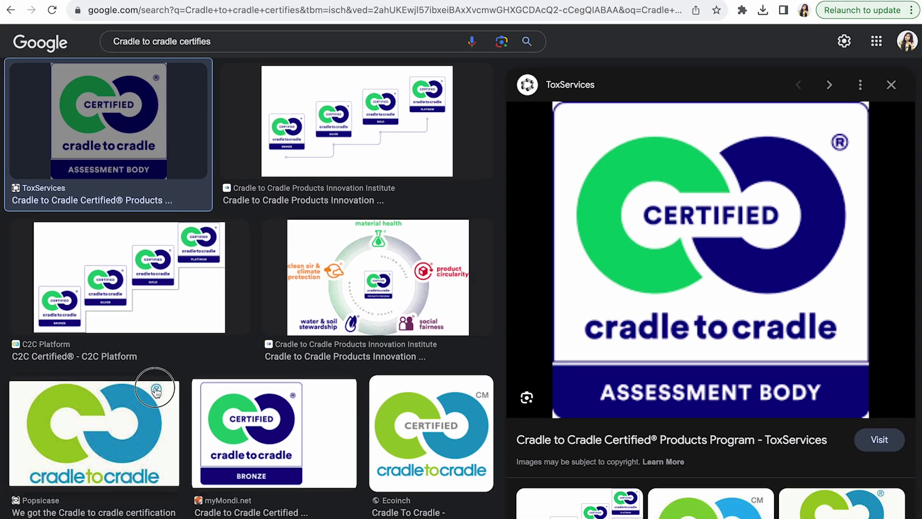
{"action": "left_click", "coordinate": [155, 392]}
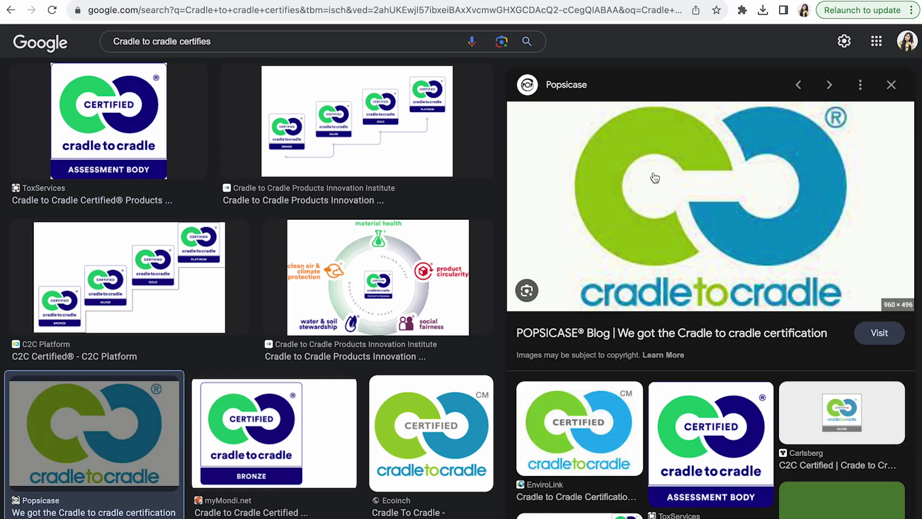
{"action": "left_click", "coordinate": [418, 406]}
{"action": "right_click", "coordinate": [669, 169]}
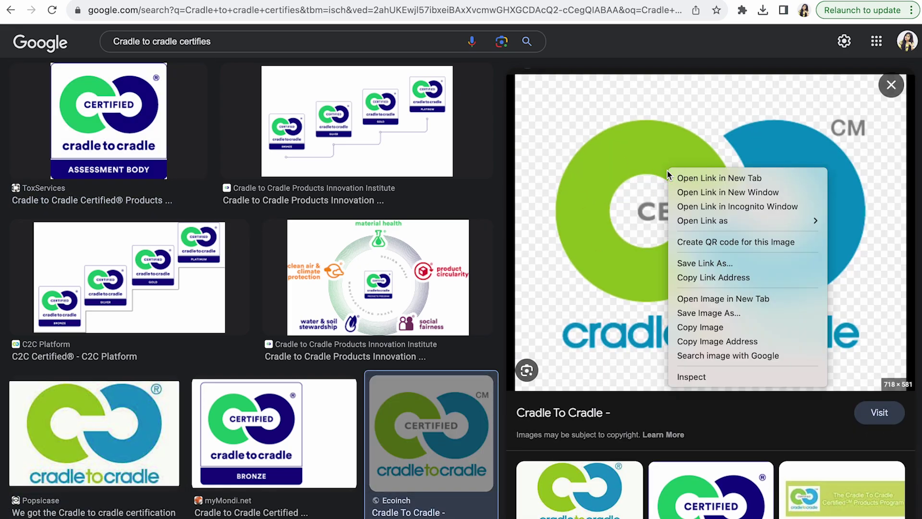
{"action": "left_click", "coordinate": [700, 327]}
Switch to Figma, paste the Cradle to Cradle logo, scale it to 109 by 88 and place it below the EWG seal
{"action": "key", "text": "super+Tab"}
{"action": "key", "text": "super+v"}
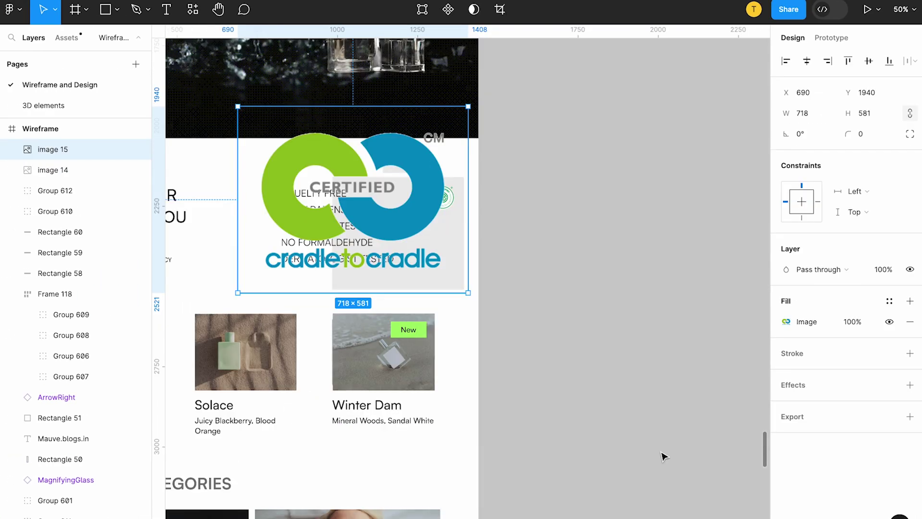
{"action": "left_click_drag", "start_coordinate": [237, 106], "coordinate": [433, 278]}
{"action": "left_click_drag", "start_coordinate": [451, 279], "coordinate": [426, 219]}
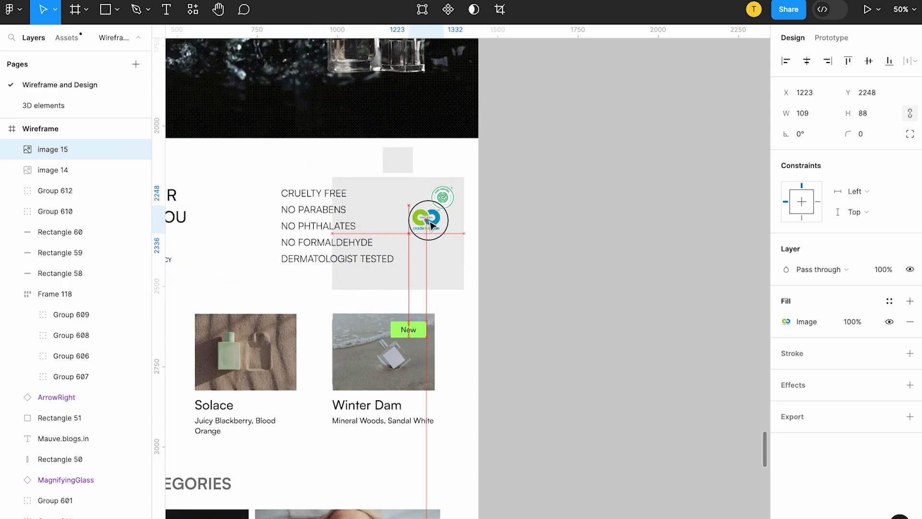
{"action": "left_click", "coordinate": [443, 284]}
{"action": "scroll", "coordinate": [443, 284], "scroll_direction": "down", "scroll_amount": 4}
{"action": "scroll", "coordinate": [480, 277], "scroll_direction": "left", "scroll_amount": 3}
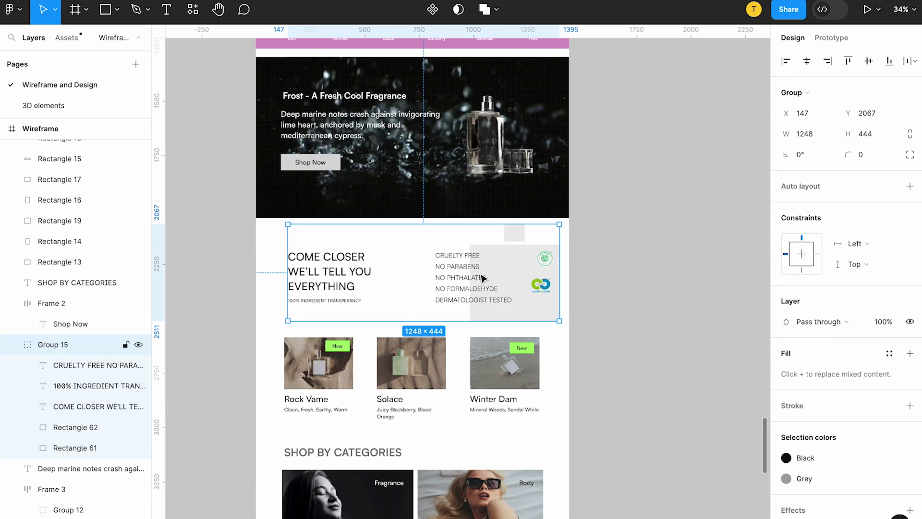
{"action": "left_click", "coordinate": [648, 330]}
Select the styled Wireframe frame and present it as a prototype
{"action": "scroll", "coordinate": [555, 302], "scroll_direction": "down", "scroll_amount": 4}
{"action": "scroll", "coordinate": [436, 203], "scroll_direction": "up", "scroll_amount": 5}
{"action": "scroll", "coordinate": [436, 328], "scroll_direction": "up", "scroll_amount": 7}
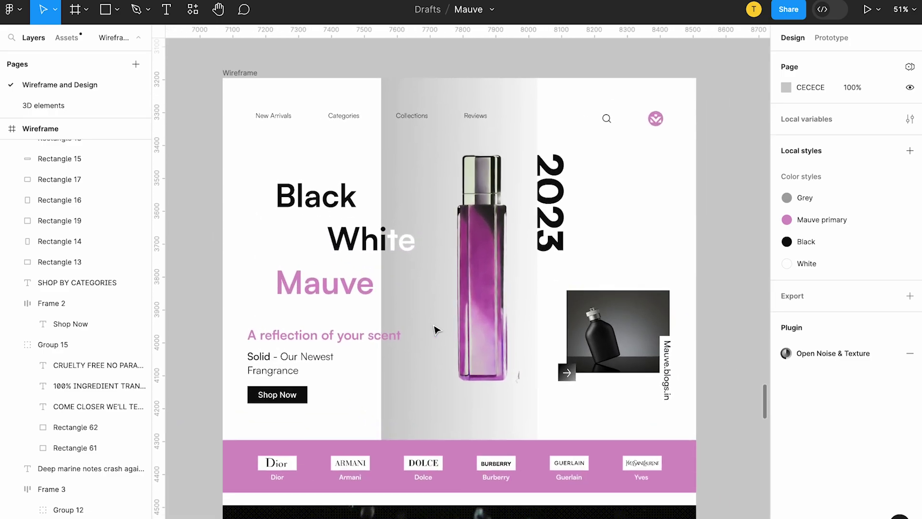
{"action": "left_click", "coordinate": [221, 68]}
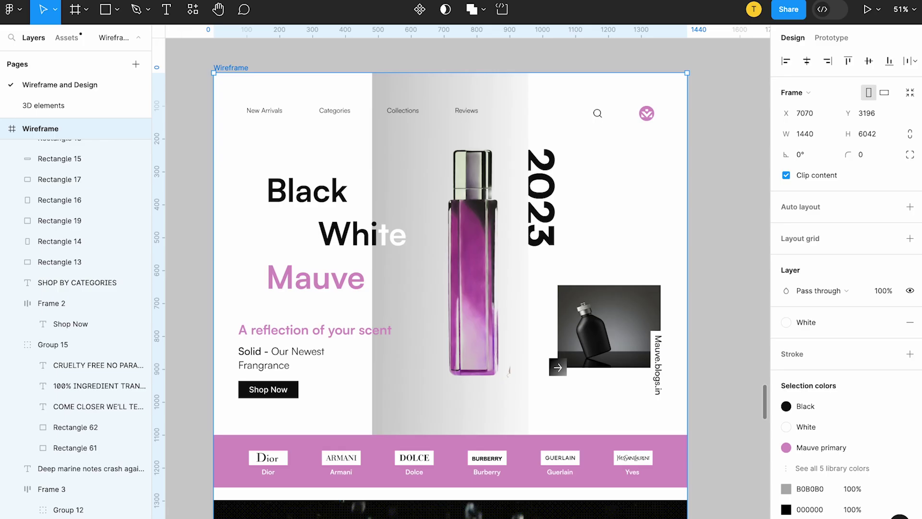
{"action": "left_click", "coordinate": [868, 12]}
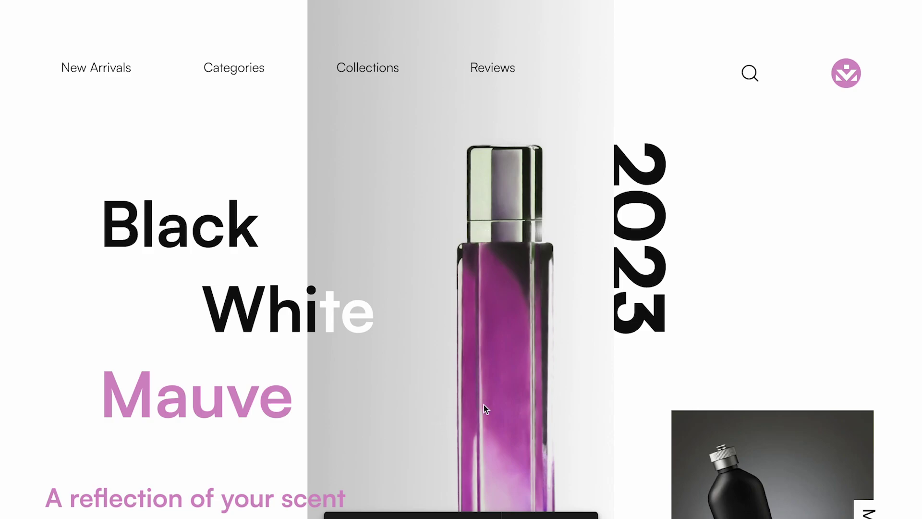
Examine the presented page from the hero through the Frost banner, ingredient section and product cards
{"action": "scroll", "coordinate": [484, 405], "scroll_direction": "down", "scroll_amount": 6}
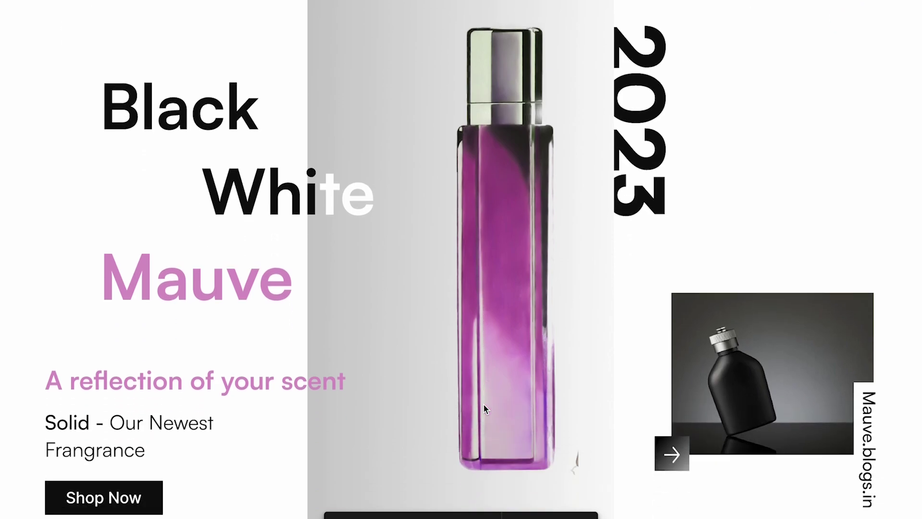
{"action": "scroll", "coordinate": [483, 404], "scroll_direction": "down", "scroll_amount": 8}
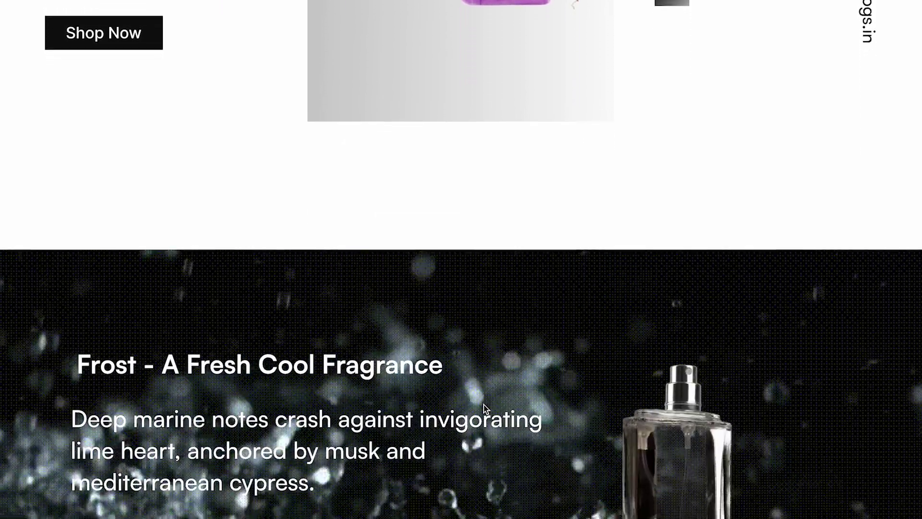
{"action": "scroll", "coordinate": [483, 404], "scroll_direction": "down", "scroll_amount": 3}
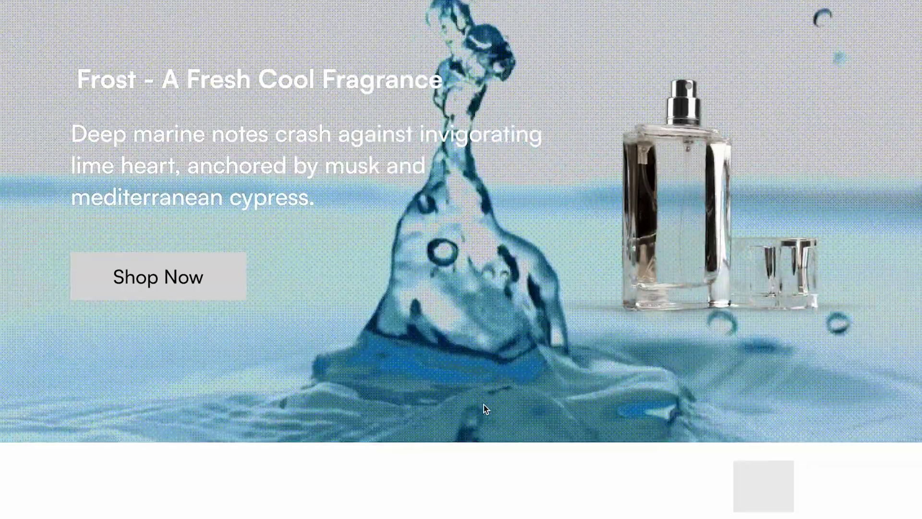
{"action": "scroll", "coordinate": [483, 405], "scroll_direction": "down", "scroll_amount": 1}
{"action": "scroll", "coordinate": [483, 405], "scroll_direction": "up", "scroll_amount": 4}
{"action": "scroll", "coordinate": [483, 405], "scroll_direction": "down", "scroll_amount": 6}
{"action": "scroll", "coordinate": [483, 404], "scroll_direction": "down", "scroll_amount": 8}
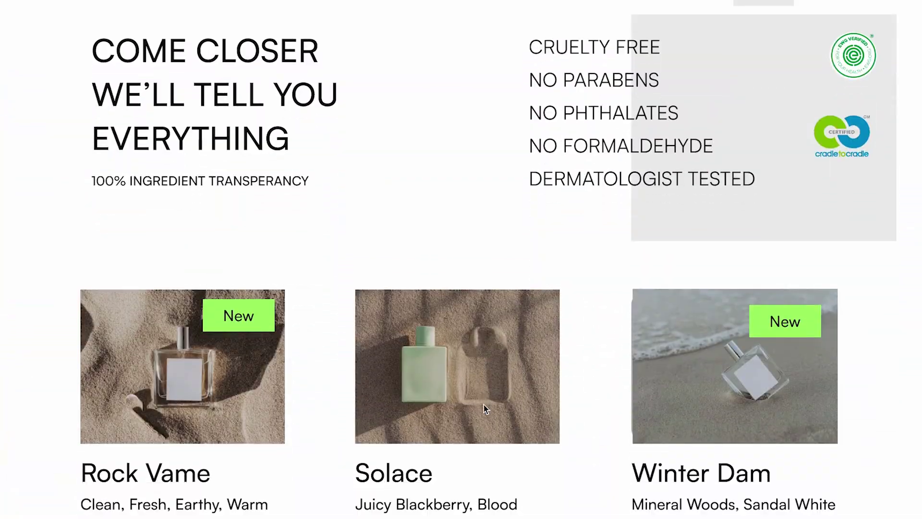
{"action": "scroll", "coordinate": [484, 405], "scroll_direction": "down", "scroll_amount": 6}
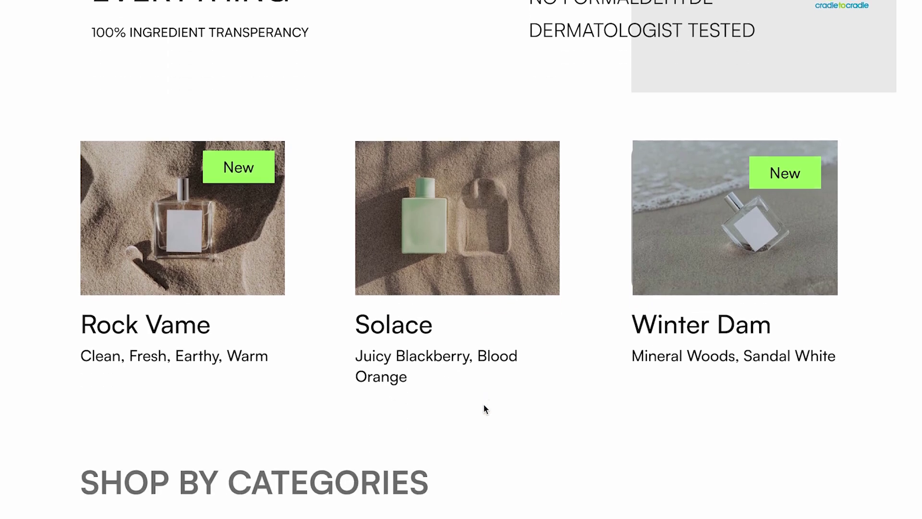
{"action": "scroll", "coordinate": [484, 405], "scroll_direction": "up", "scroll_amount": 5}
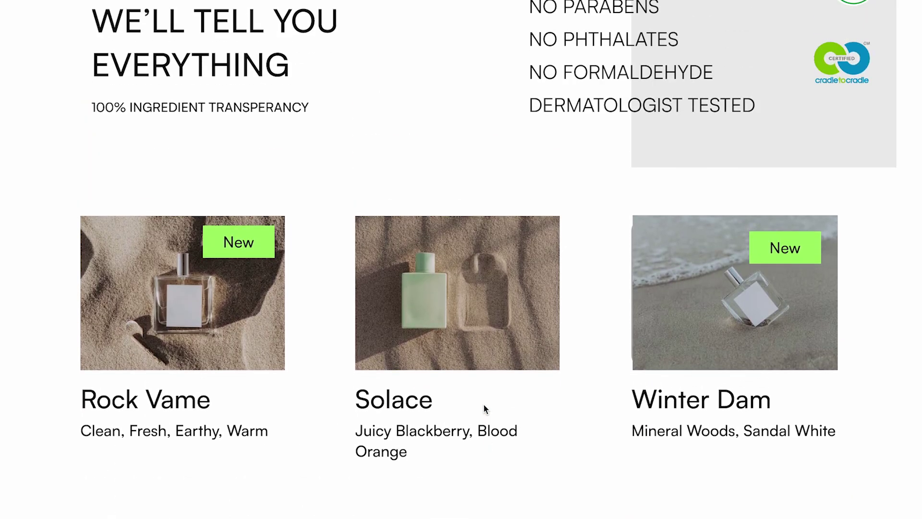
Examine the rest of the presented page from the product cards through the category images to the customer testimonials
{"action": "scroll", "coordinate": [483, 404], "scroll_direction": "down", "scroll_amount": 2}
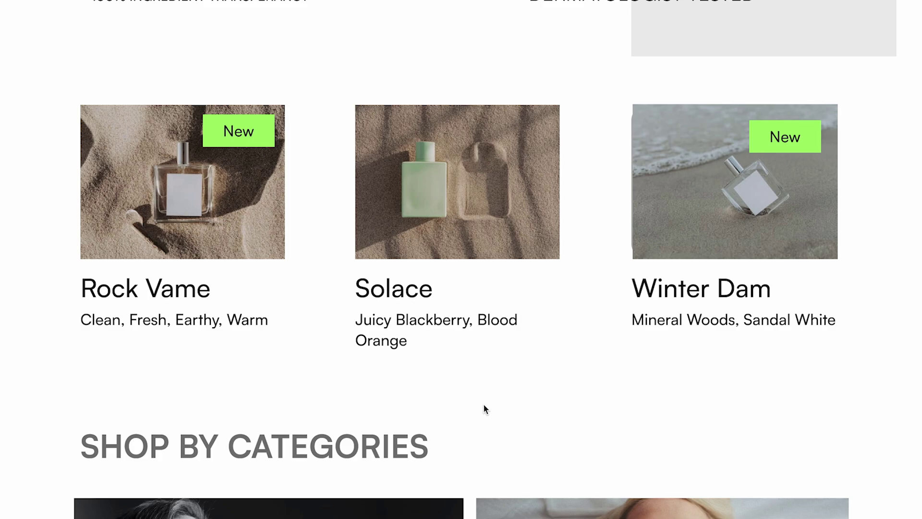
{"action": "scroll", "coordinate": [483, 406], "scroll_direction": "down", "scroll_amount": 6}
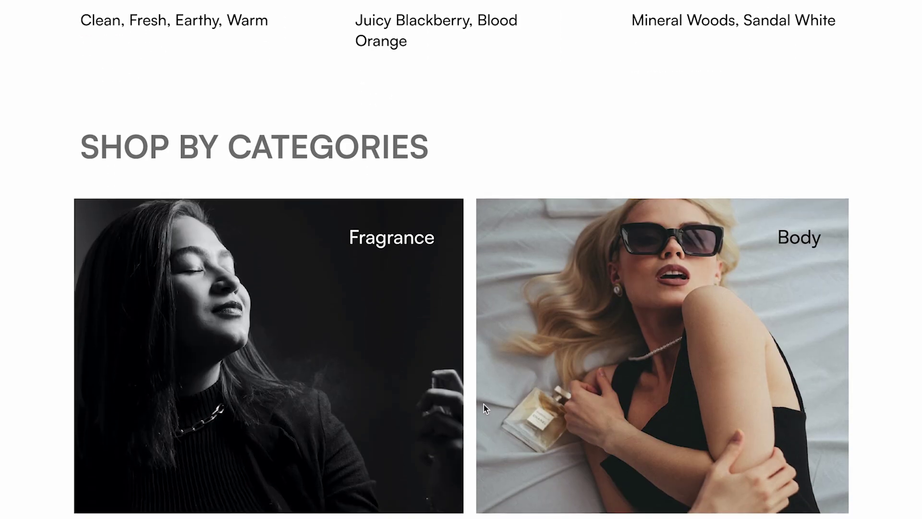
{"action": "scroll", "coordinate": [484, 404], "scroll_direction": "down", "scroll_amount": 6}
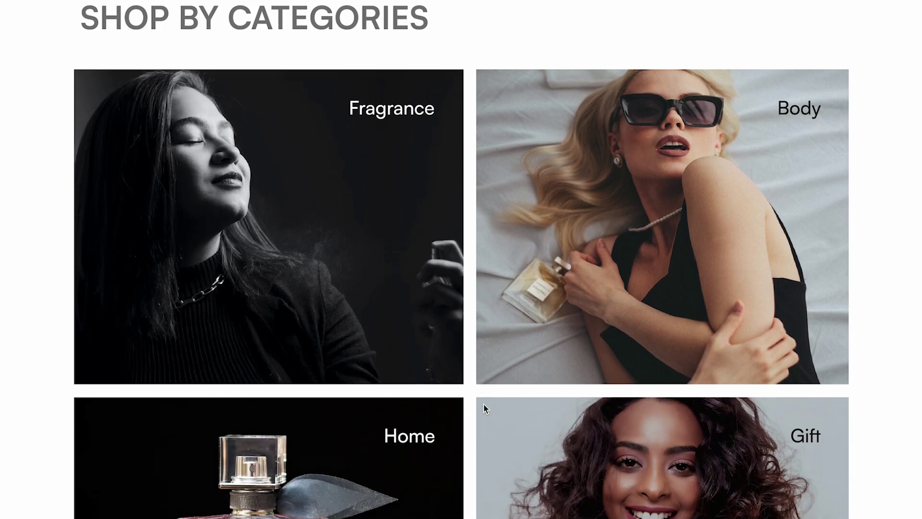
{"action": "scroll", "coordinate": [483, 404], "scroll_direction": "down", "scroll_amount": 9}
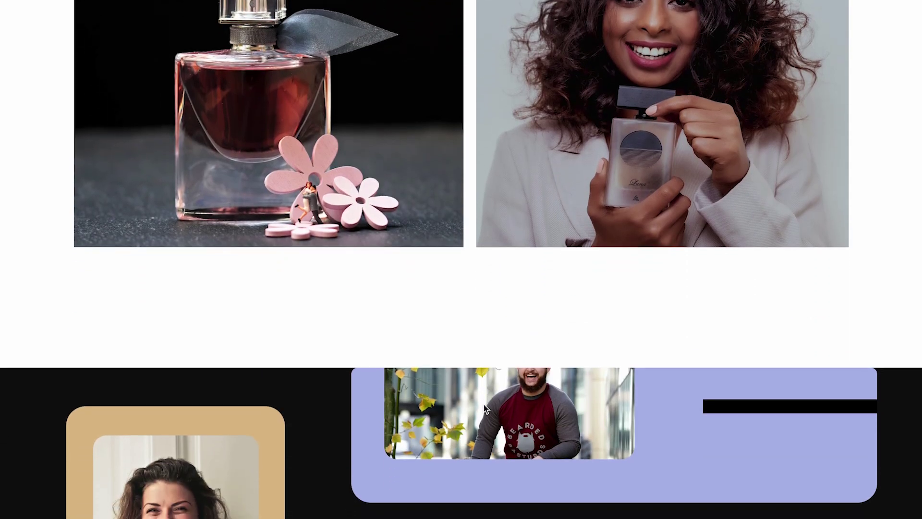
{"action": "scroll", "coordinate": [483, 404], "scroll_direction": "down", "scroll_amount": 5}
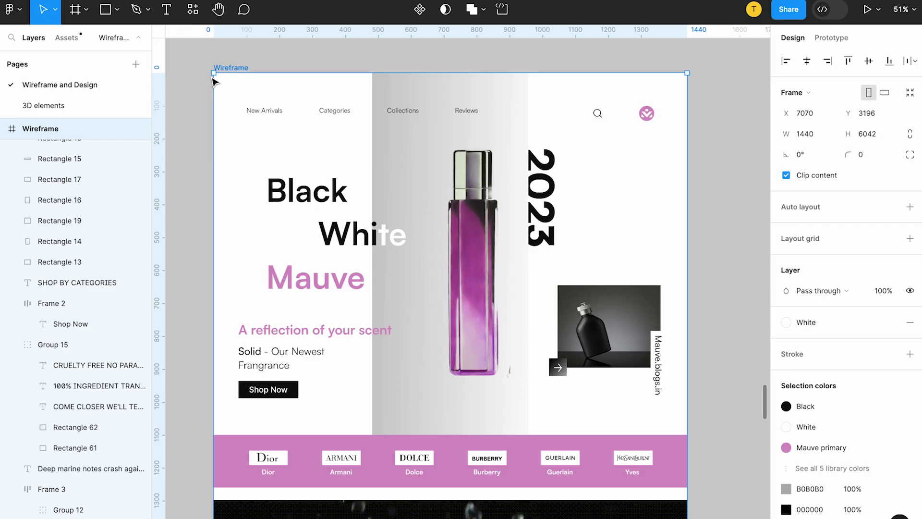
Select the four white Lorem ipsum testimonial texts and move them into the Wireframe frame
{"action": "scroll", "coordinate": [344, 356], "scroll_direction": "down", "scroll_amount": 20}
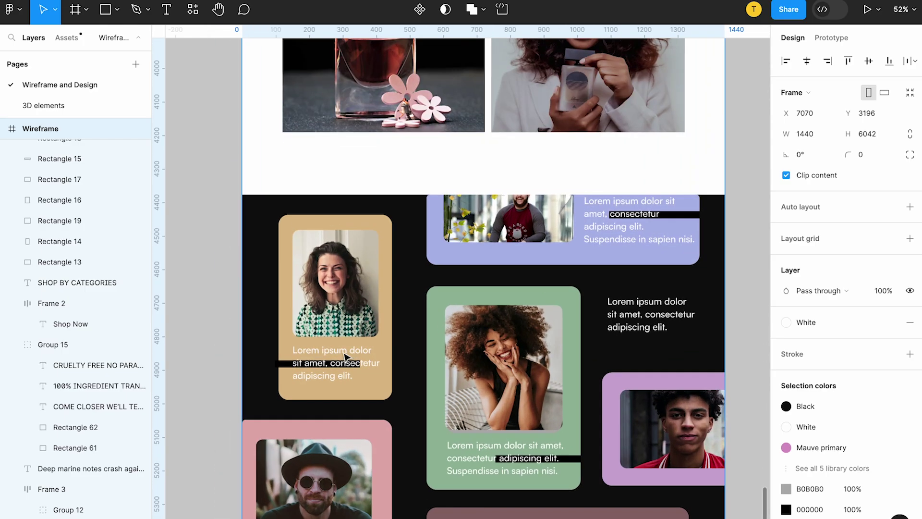
{"action": "left_click", "coordinate": [345, 356]}
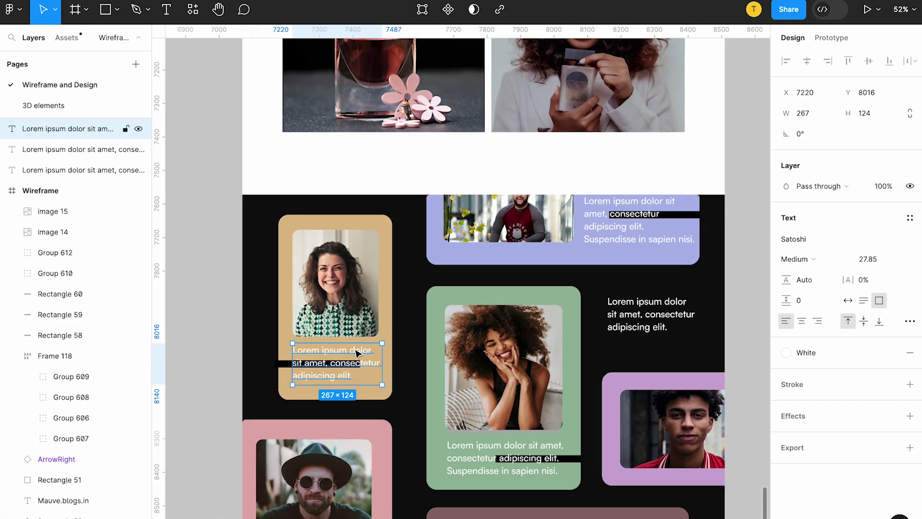
{"action": "left_click", "coordinate": [491, 469], "text": "shift"}
{"action": "left_click", "coordinate": [664, 326], "text": "shift"}
{"action": "left_click", "coordinate": [615, 251], "text": "shift"}
{"action": "left_click", "coordinate": [619, 230]}
{"action": "left_click", "coordinate": [647, 329], "text": "shift"}
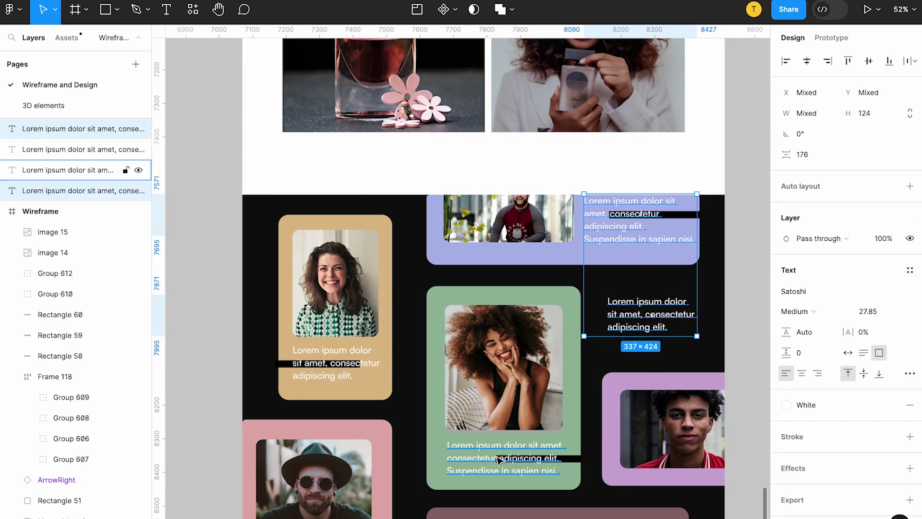
{"action": "left_click", "coordinate": [499, 460], "text": "shift"}
{"action": "left_click", "coordinate": [319, 375], "text": "shift"}
{"action": "scroll", "coordinate": [565, 323], "scroll_direction": "down", "scroll_amount": 4}
{"action": "scroll", "coordinate": [536, 261], "scroll_direction": "up", "scroll_amount": 2}
{"action": "left_click_drag", "start_coordinate": [73, 171], "coordinate": [75, 222]}
{"action": "scroll", "coordinate": [576, 311], "scroll_direction": "up", "scroll_amount": 1}
{"action": "scroll", "coordinate": [576, 312], "scroll_direction": "down", "scroll_amount": 2}
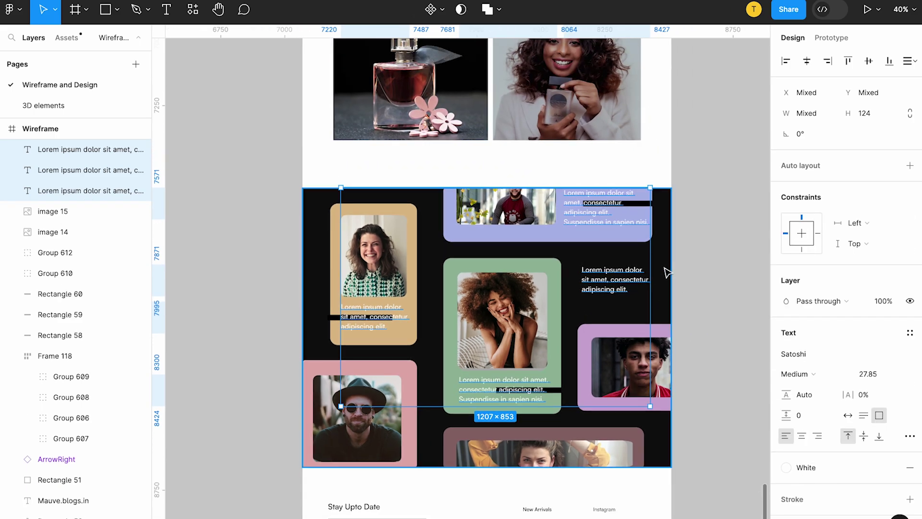
Recheck the testimonial texts on the canvas, and review the testimonials and footer in the presented prototype
{"action": "left_click", "coordinate": [537, 133]}
{"action": "scroll", "coordinate": [562, 275], "scroll_direction": "up", "scroll_amount": 1}
{"action": "left_click", "coordinate": [617, 315]}
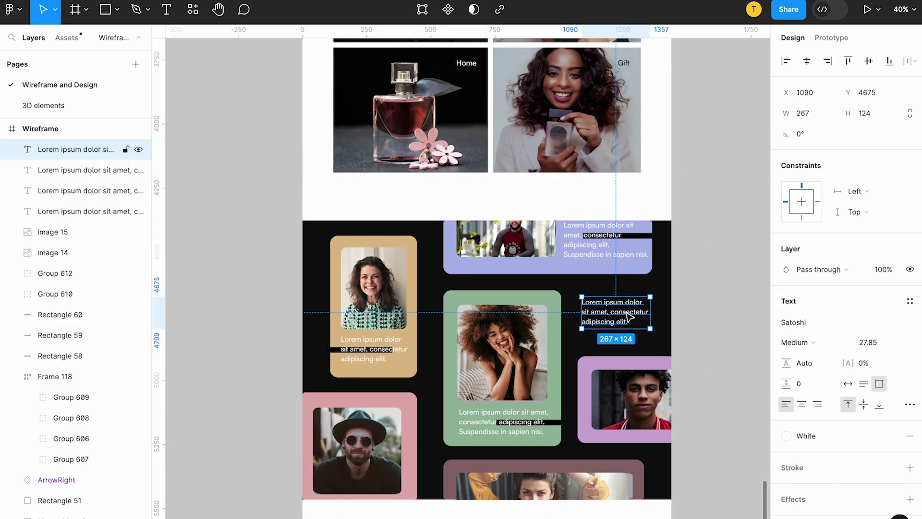
{"action": "left_click", "coordinate": [687, 252]}
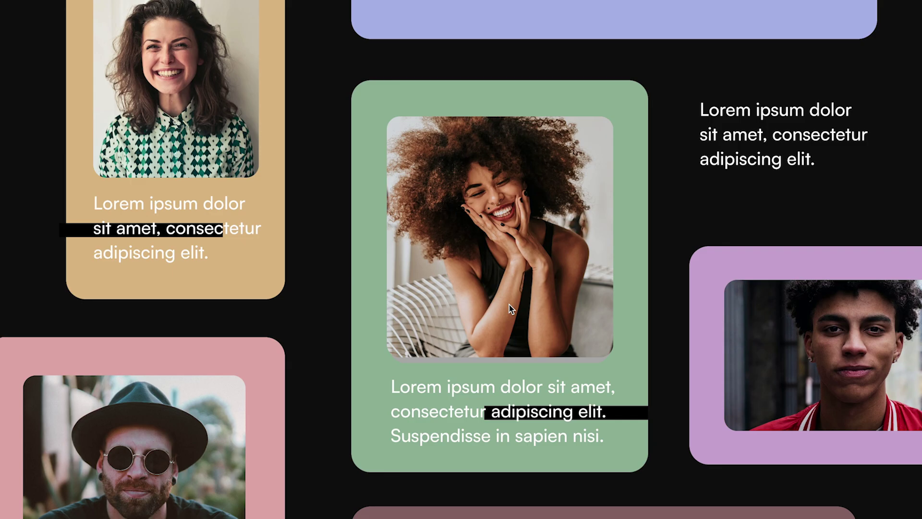
{"action": "scroll", "coordinate": [509, 305], "scroll_direction": "down", "scroll_amount": 8}
{"action": "scroll", "coordinate": [509, 304], "scroll_direction": "up", "scroll_amount": 8}
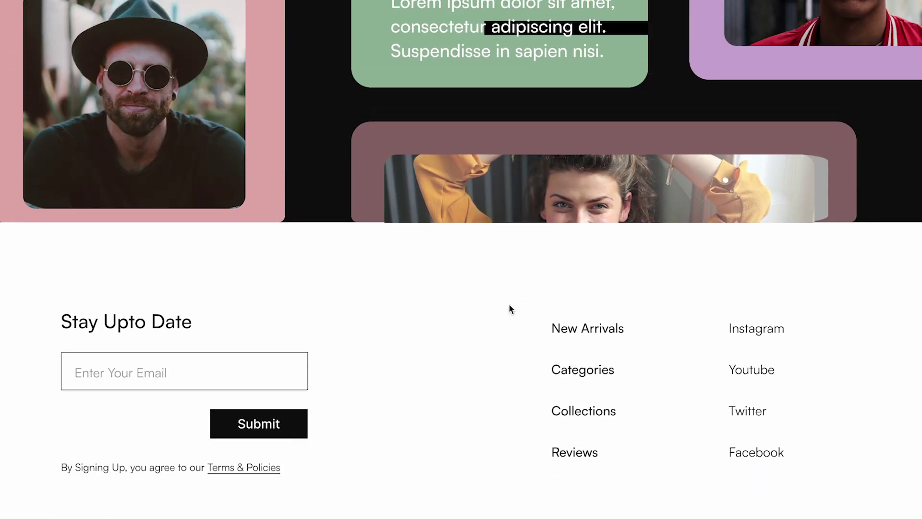
{"action": "scroll", "coordinate": [509, 305], "scroll_direction": "up", "scroll_amount": 9}
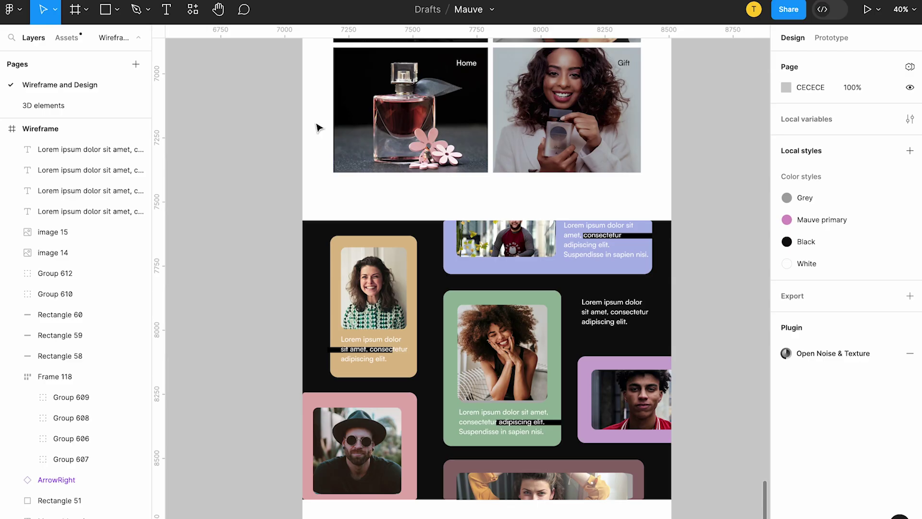
Duplicate the SHOP BY CATEGORIES heading just above the testimonials section and apply the Black color style to the copy
{"action": "scroll", "coordinate": [417, 254], "scroll_direction": "up", "scroll_amount": 7}
{"action": "left_click", "coordinate": [416, 232]}
{"action": "scroll", "coordinate": [410, 126], "scroll_direction": "down", "scroll_amount": 2}
{"action": "left_click_drag", "start_coordinate": [409, 125], "coordinate": [484, 432]}
{"action": "scroll", "coordinate": [485, 432], "scroll_direction": "down", "scroll_amount": 2}
{"action": "left_click", "coordinate": [890, 437]}
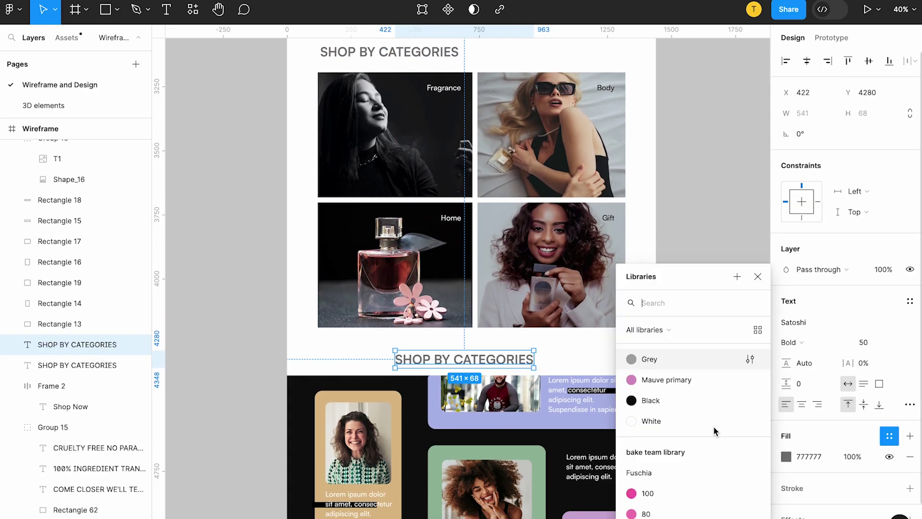
{"action": "left_click", "coordinate": [673, 399]}
Reword the copied heading as "Words From Our Customers", set its weight to Medium and center it horizontally in the frame
{"action": "double_click", "coordinate": [497, 358]}
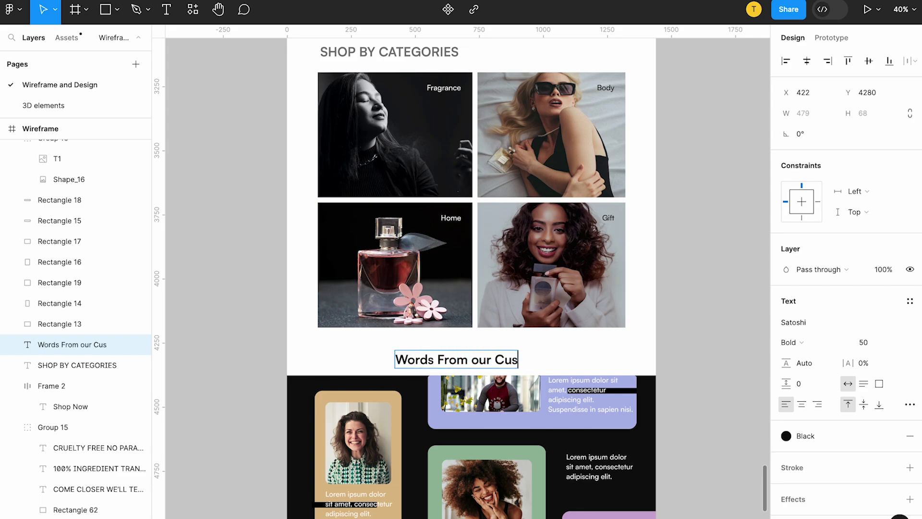
{"action": "double_click", "coordinate": [501, 363]}
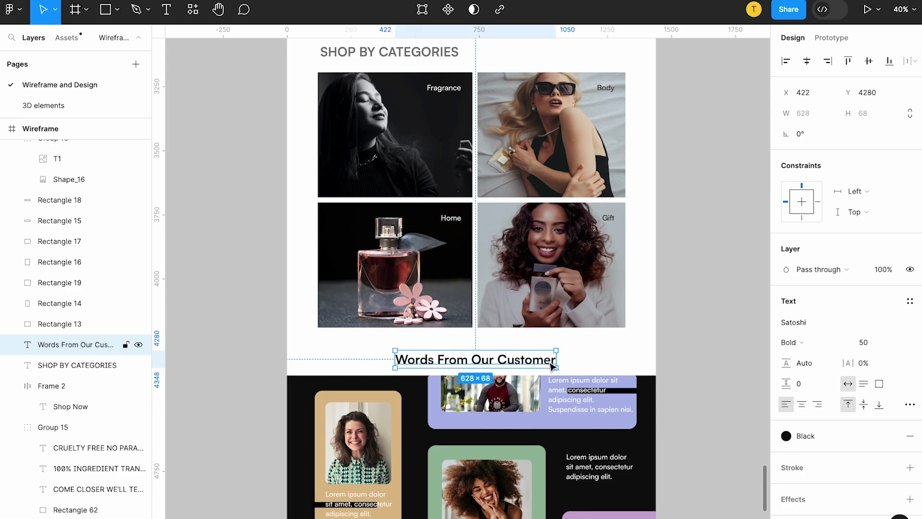
{"action": "double_click", "coordinate": [552, 361]}
{"action": "left_click", "coordinate": [790, 341]}
{"action": "left_click", "coordinate": [798, 328]}
{"action": "left_click", "coordinate": [802, 202]}
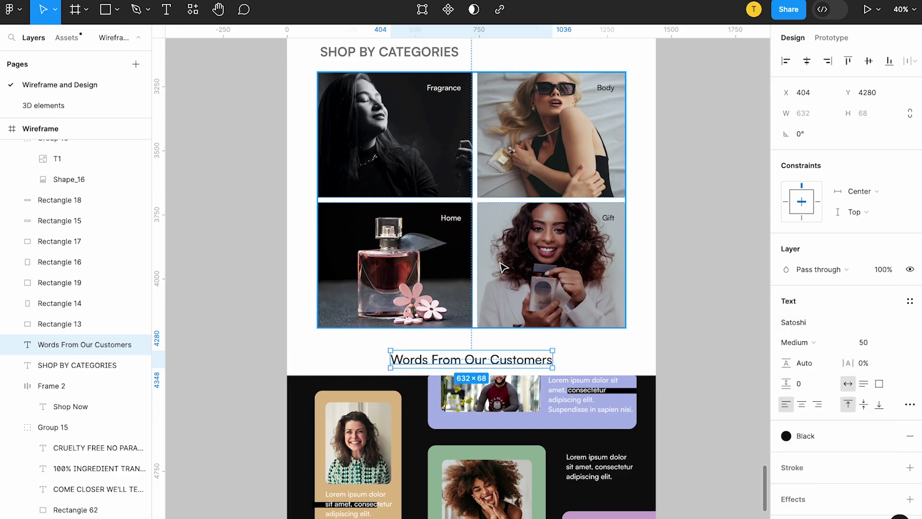
Duplicate the black testimonials background and resize the copy to a 1440 by 118 strip across the new heading
{"action": "scroll", "coordinate": [590, 349], "scroll_direction": "down", "scroll_amount": 3}
{"action": "left_click", "coordinate": [578, 344]}
{"action": "scroll", "coordinate": [551, 351], "scroll_direction": "down", "scroll_amount": 3}
{"action": "left_click", "coordinate": [610, 267]}
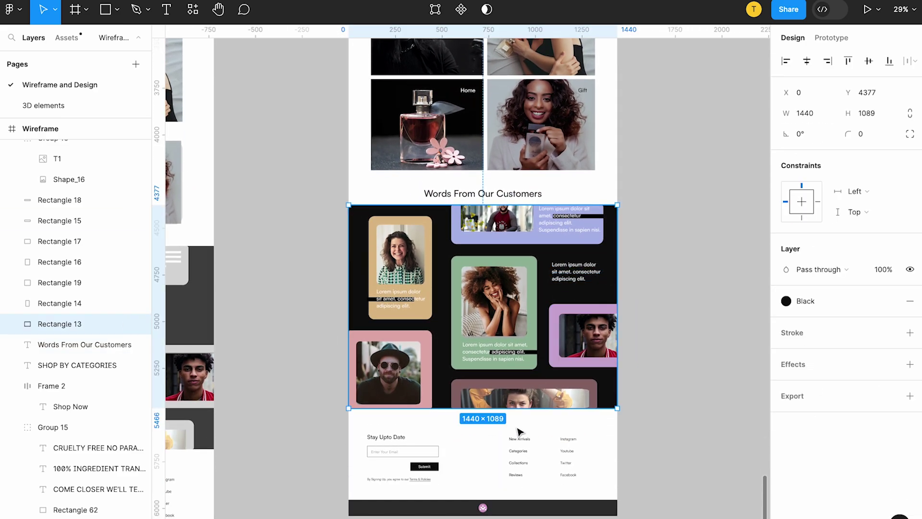
{"action": "left_click_drag", "start_coordinate": [582, 203], "coordinate": [578, 183]}
{"action": "key", "text": "ctrl+z"}
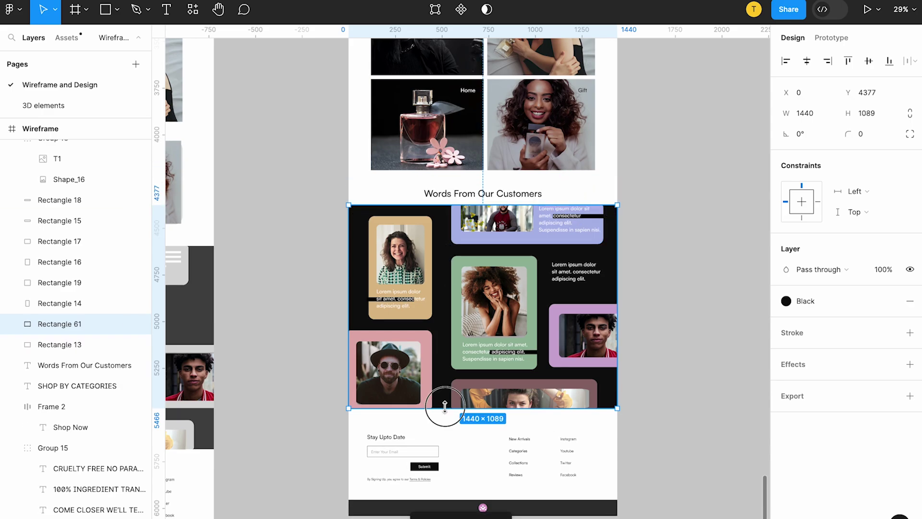
{"action": "left_click_drag", "start_coordinate": [444, 406], "coordinate": [449, 182]}
{"action": "scroll", "coordinate": [432, 200], "scroll_direction": "up", "scroll_amount": 5}
{"action": "left_click_drag", "start_coordinate": [434, 214], "coordinate": [434, 210]}
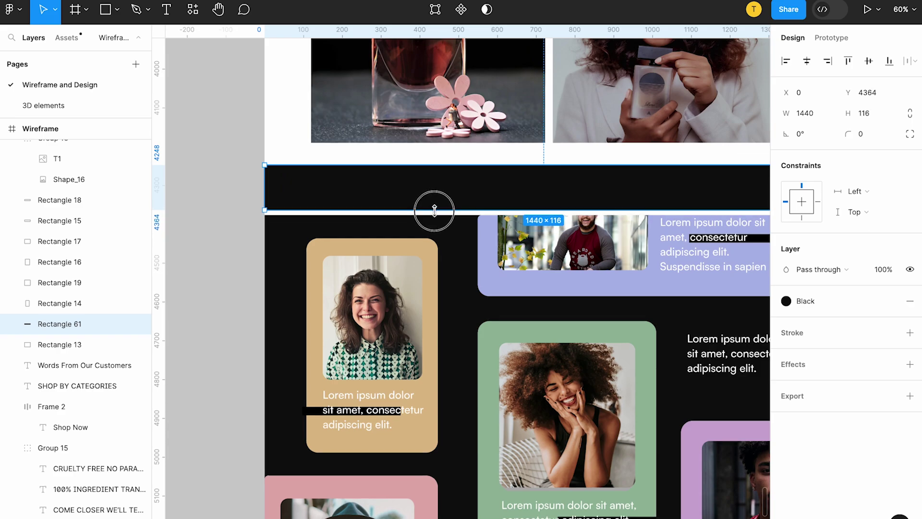
Send the black strip behind the "Words From Our Customers" heading and apply the White color style to the heading
{"action": "right_click", "coordinate": [462, 194]}
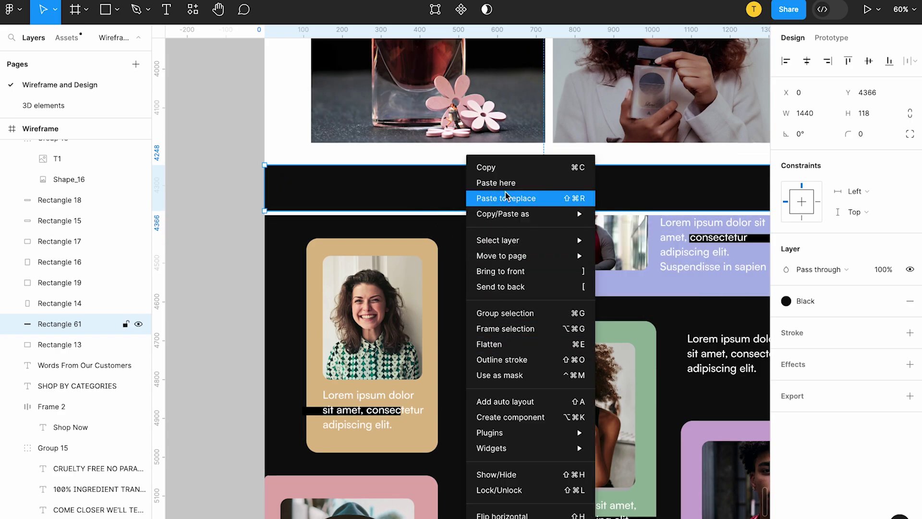
{"action": "left_click", "coordinate": [745, 243]}
{"action": "left_click", "coordinate": [823, 430]}
{"action": "left_click", "coordinate": [702, 422]}
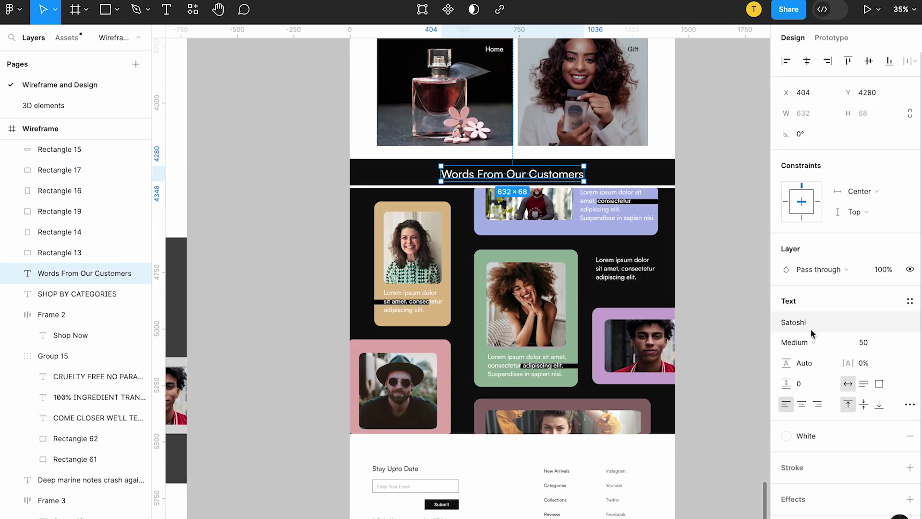
Set the "Words From Our Customers" heading to Regular weight and size 40, centered horizontally in the frame
{"action": "left_click", "coordinate": [795, 342]}
{"action": "left_click", "coordinate": [808, 325]}
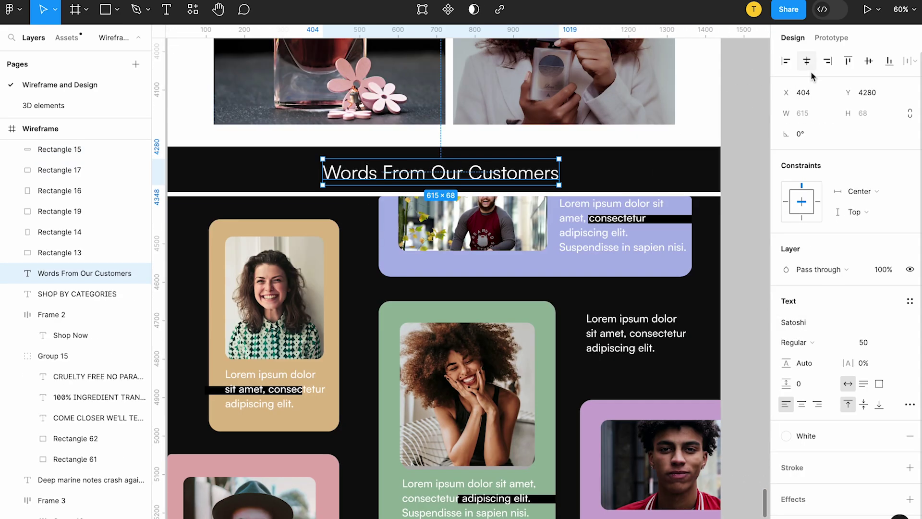
{"action": "key", "text": "Return"}
{"action": "left_click", "coordinate": [868, 343]}
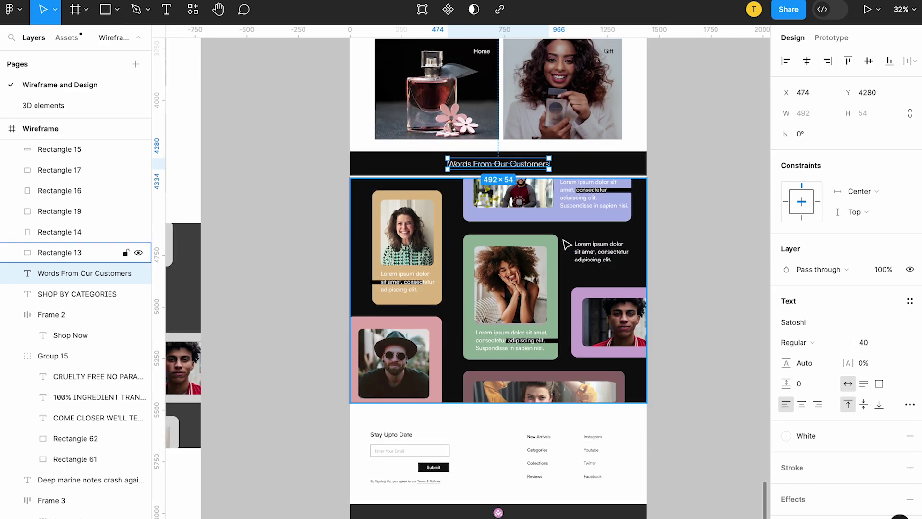
Select the whole Wireframe frame and present it as a prototype
{"action": "scroll", "coordinate": [537, 358], "scroll_direction": "down", "scroll_amount": 3}
{"action": "scroll", "coordinate": [521, 296], "scroll_direction": "up", "scroll_amount": 2}
{"action": "scroll", "coordinate": [485, 260], "scroll_direction": "up", "scroll_amount": 5}
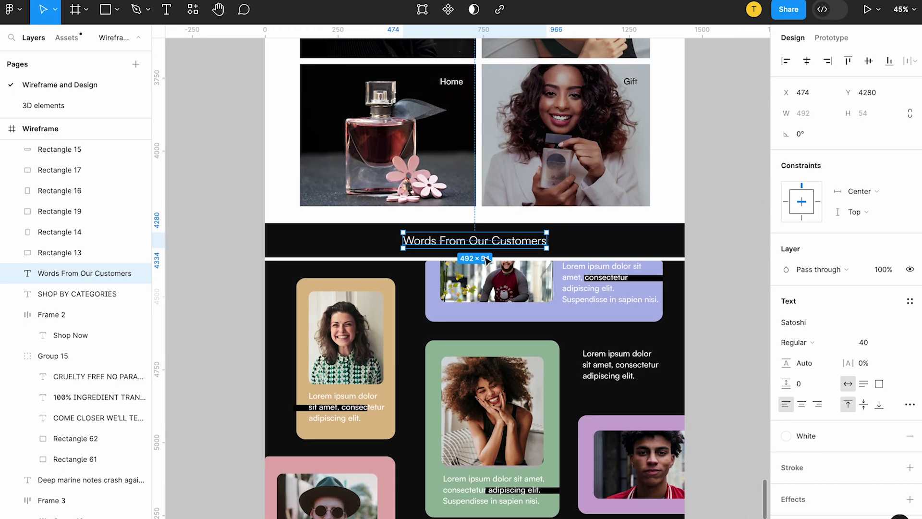
{"action": "scroll", "coordinate": [485, 258], "scroll_direction": "down", "scroll_amount": 5}
{"action": "scroll", "coordinate": [485, 258], "scroll_direction": "up", "scroll_amount": 10}
{"action": "left_click", "coordinate": [361, 160]}
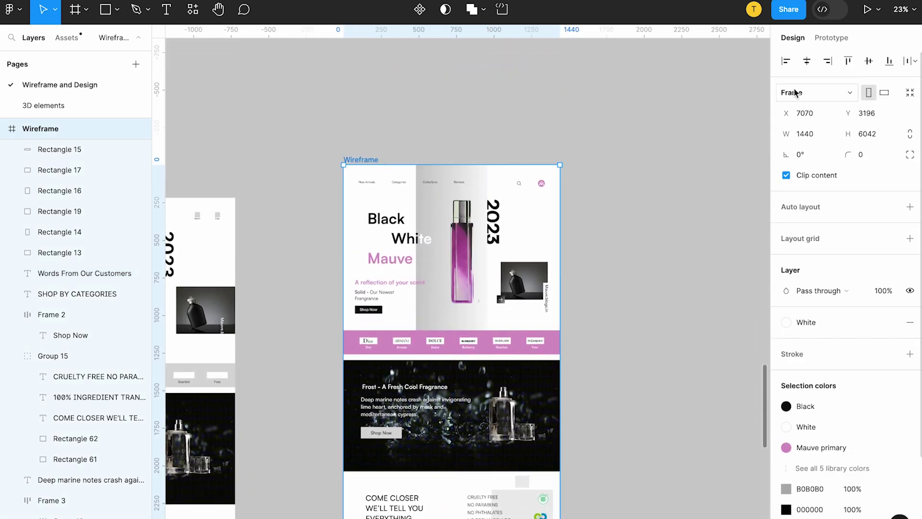
{"action": "left_click", "coordinate": [868, 10]}
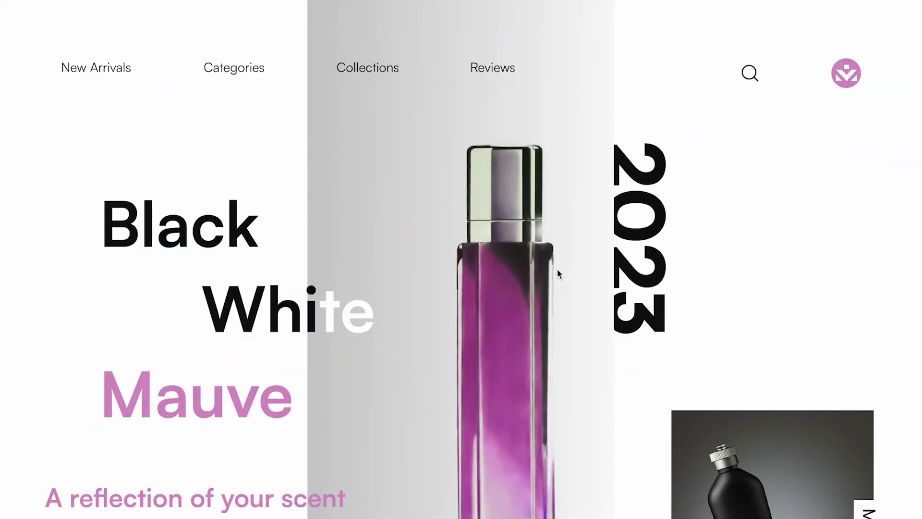
Examine the complete presented page from the hero through the products, categories and "Words From Our Customers" section to the footer
{"action": "scroll", "coordinate": [558, 273], "scroll_direction": "down", "scroll_amount": 3}
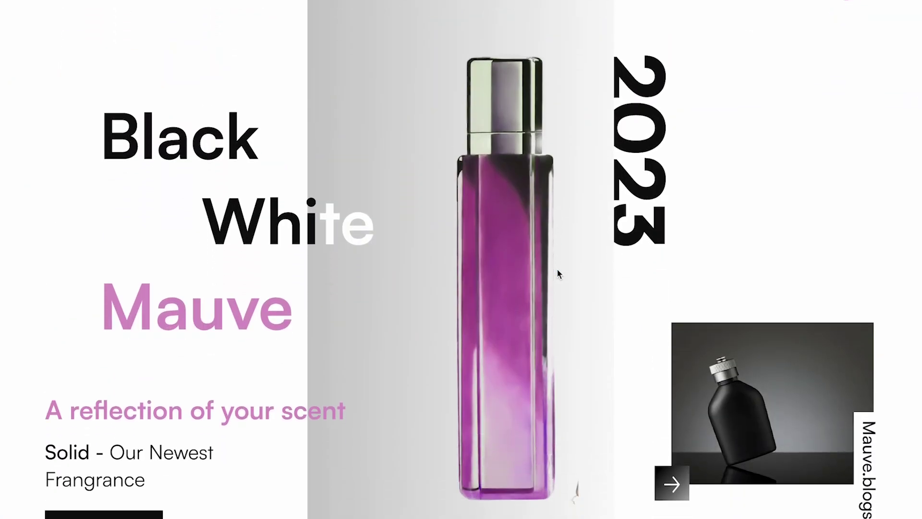
{"action": "scroll", "coordinate": [558, 274], "scroll_direction": "down", "scroll_amount": 10}
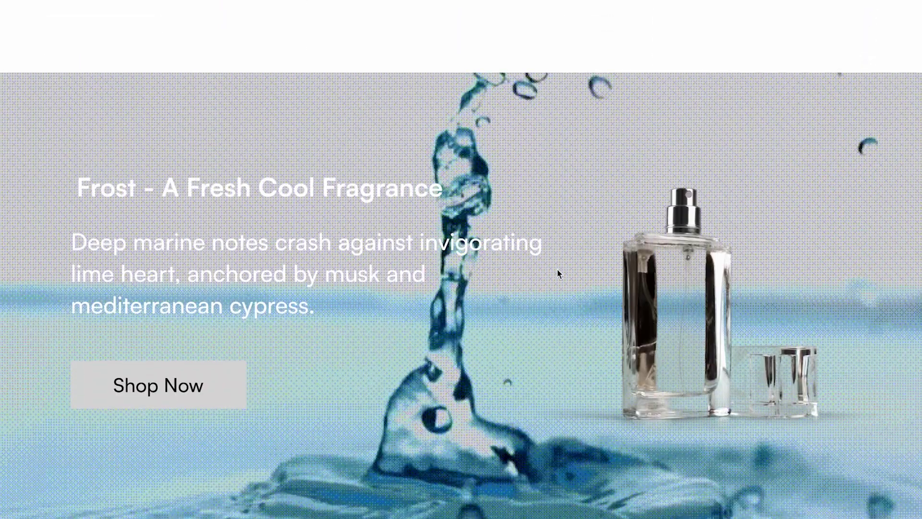
{"action": "scroll", "coordinate": [557, 274], "scroll_direction": "down", "scroll_amount": 5}
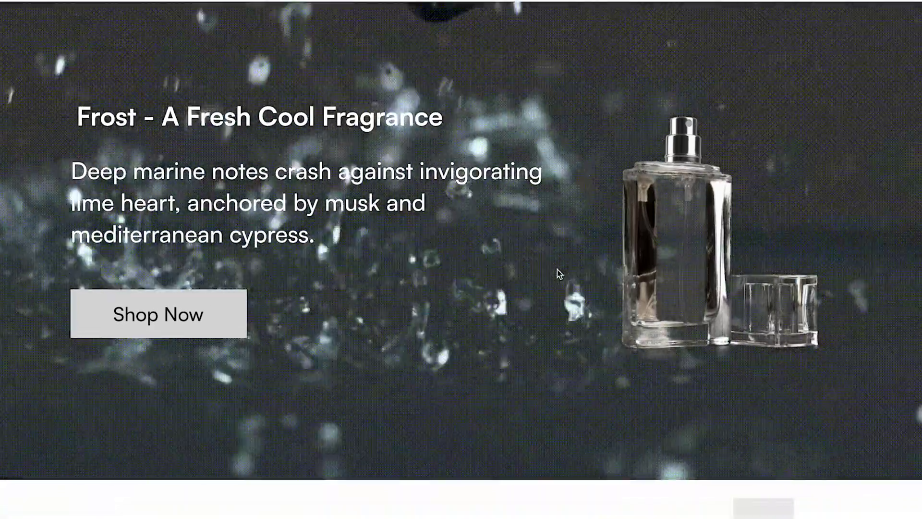
{"action": "scroll", "coordinate": [559, 274], "scroll_direction": "down", "scroll_amount": 10}
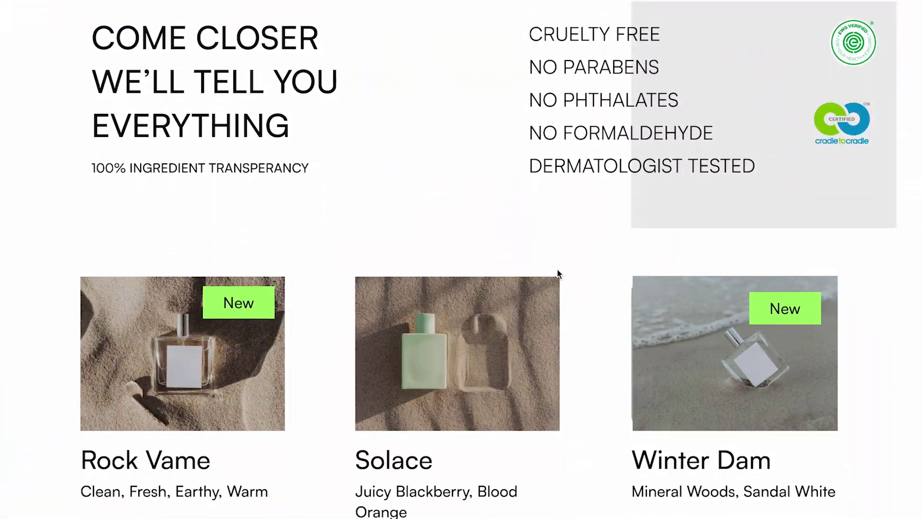
{"action": "scroll", "coordinate": [557, 274], "scroll_direction": "down", "scroll_amount": 6}
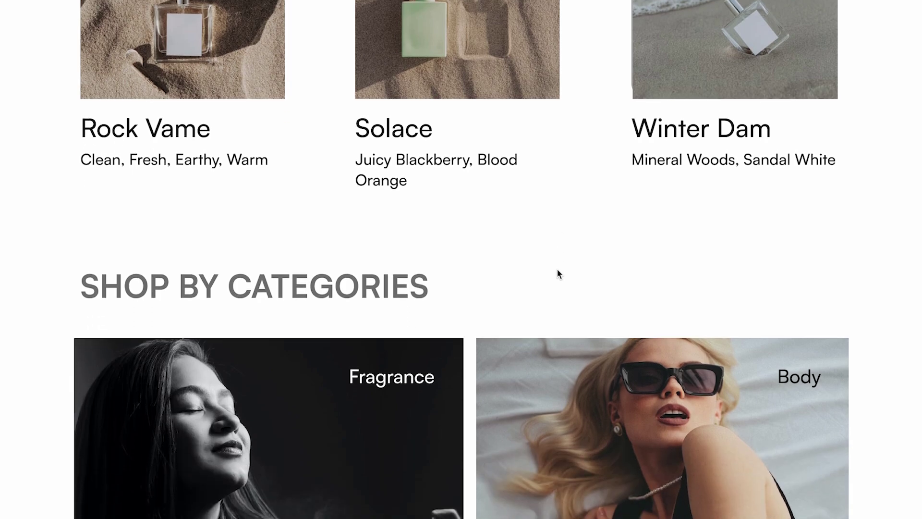
{"action": "scroll", "coordinate": [557, 273], "scroll_direction": "down", "scroll_amount": 16}
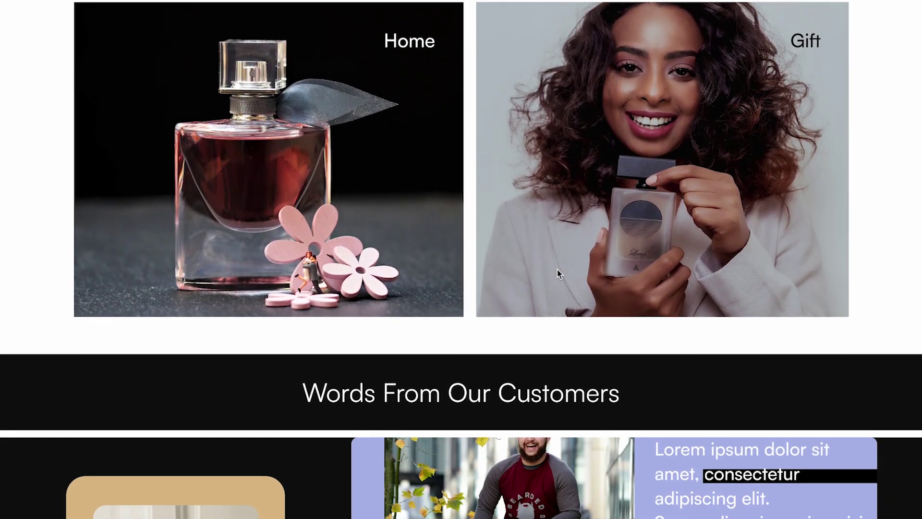
{"action": "scroll", "coordinate": [558, 273], "scroll_direction": "down", "scroll_amount": 12}
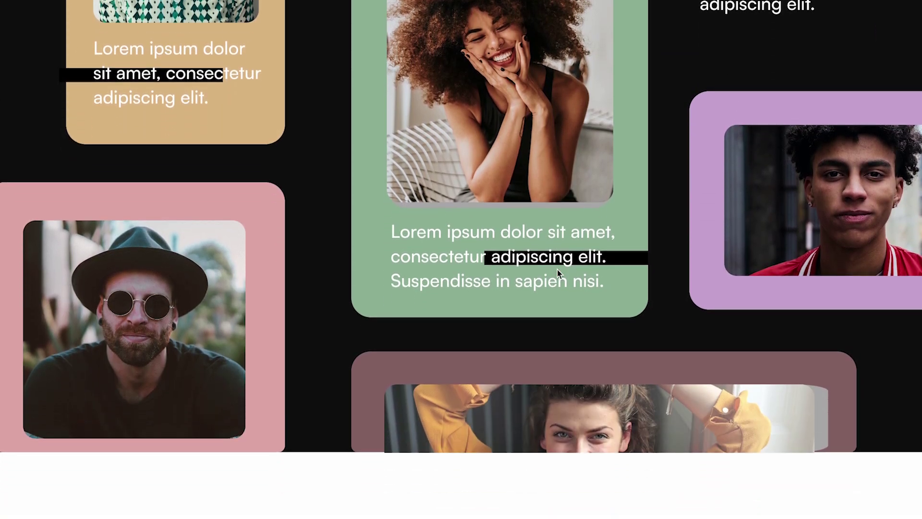
{"action": "scroll", "coordinate": [558, 273], "scroll_direction": "down", "scroll_amount": 3}
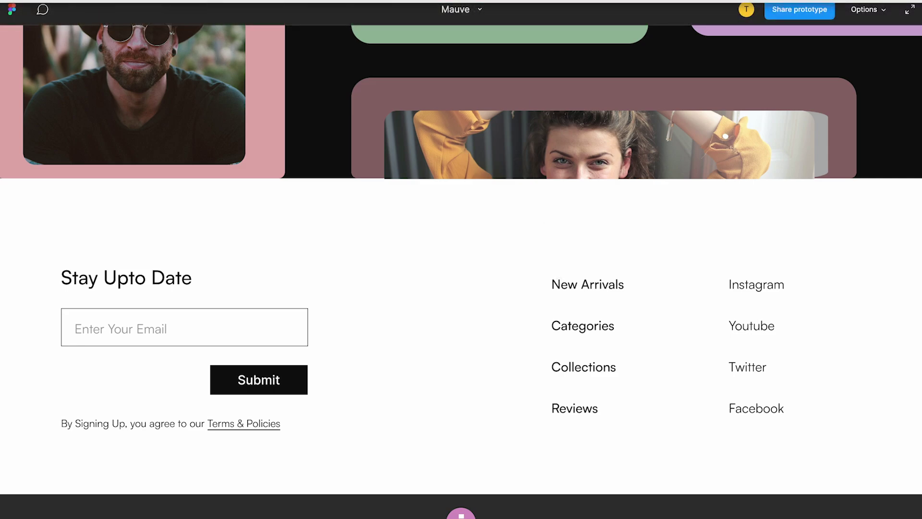